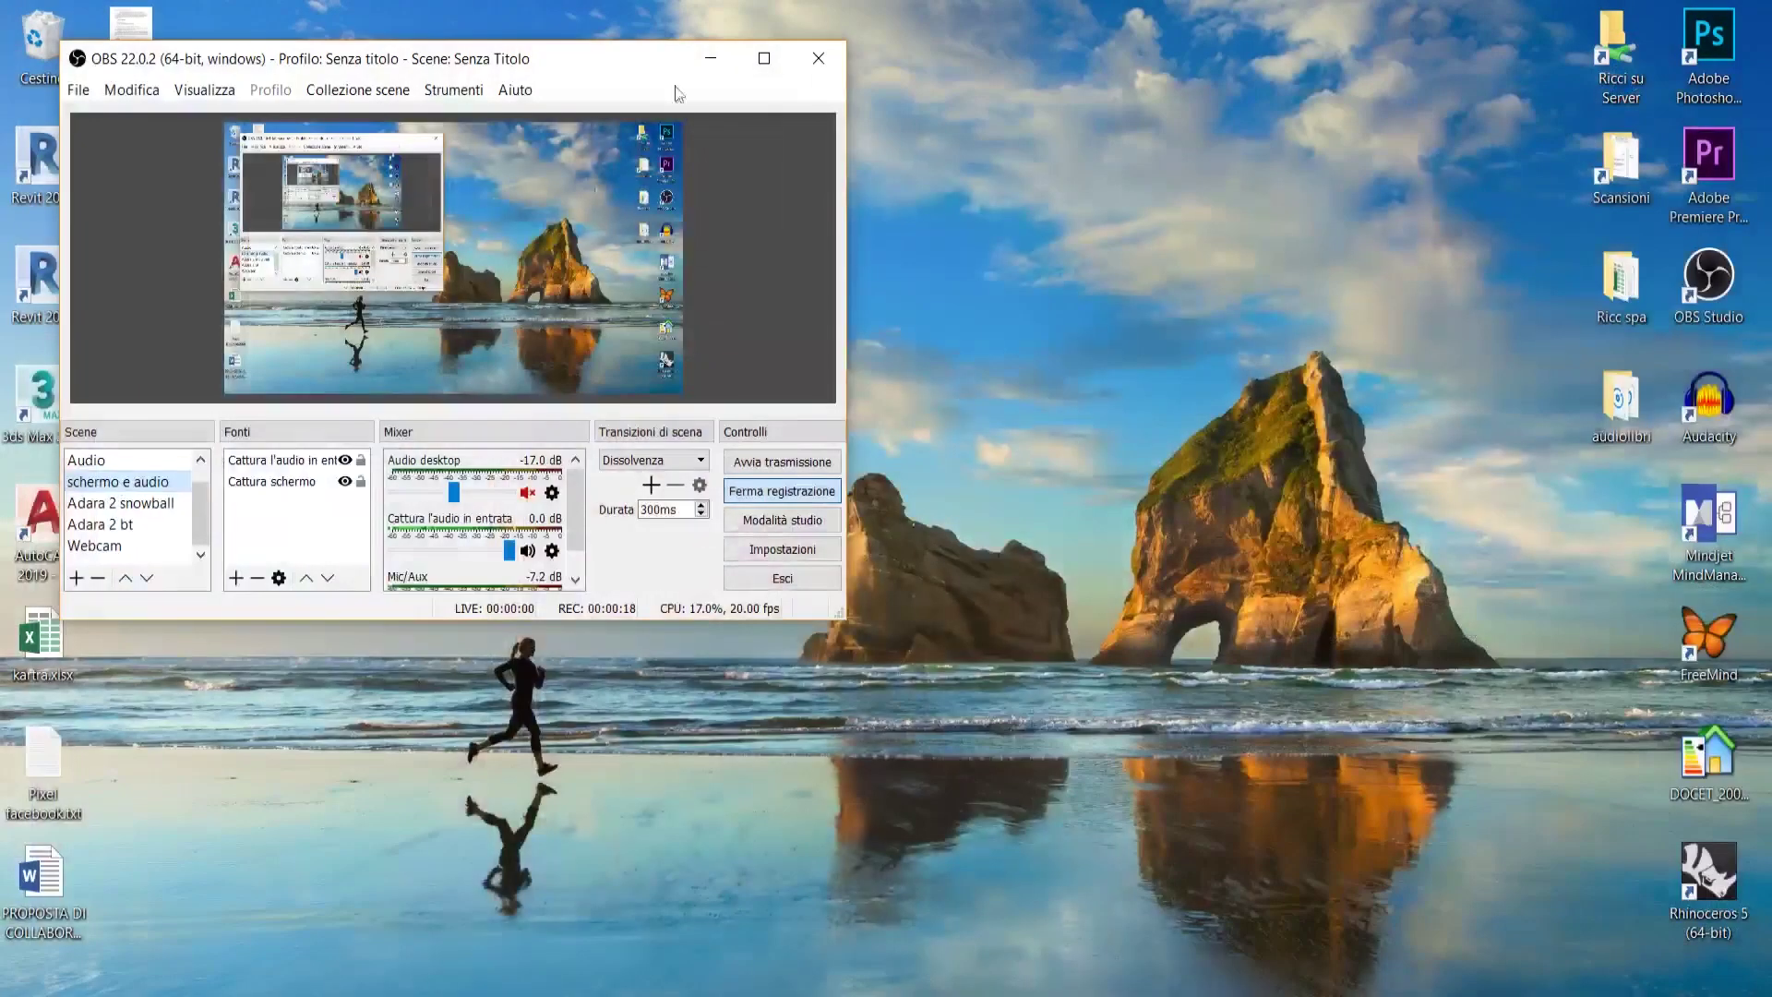
- Minimize the OBS Studio window so AutoCAD's empty drawing is visible
click(724, 59)
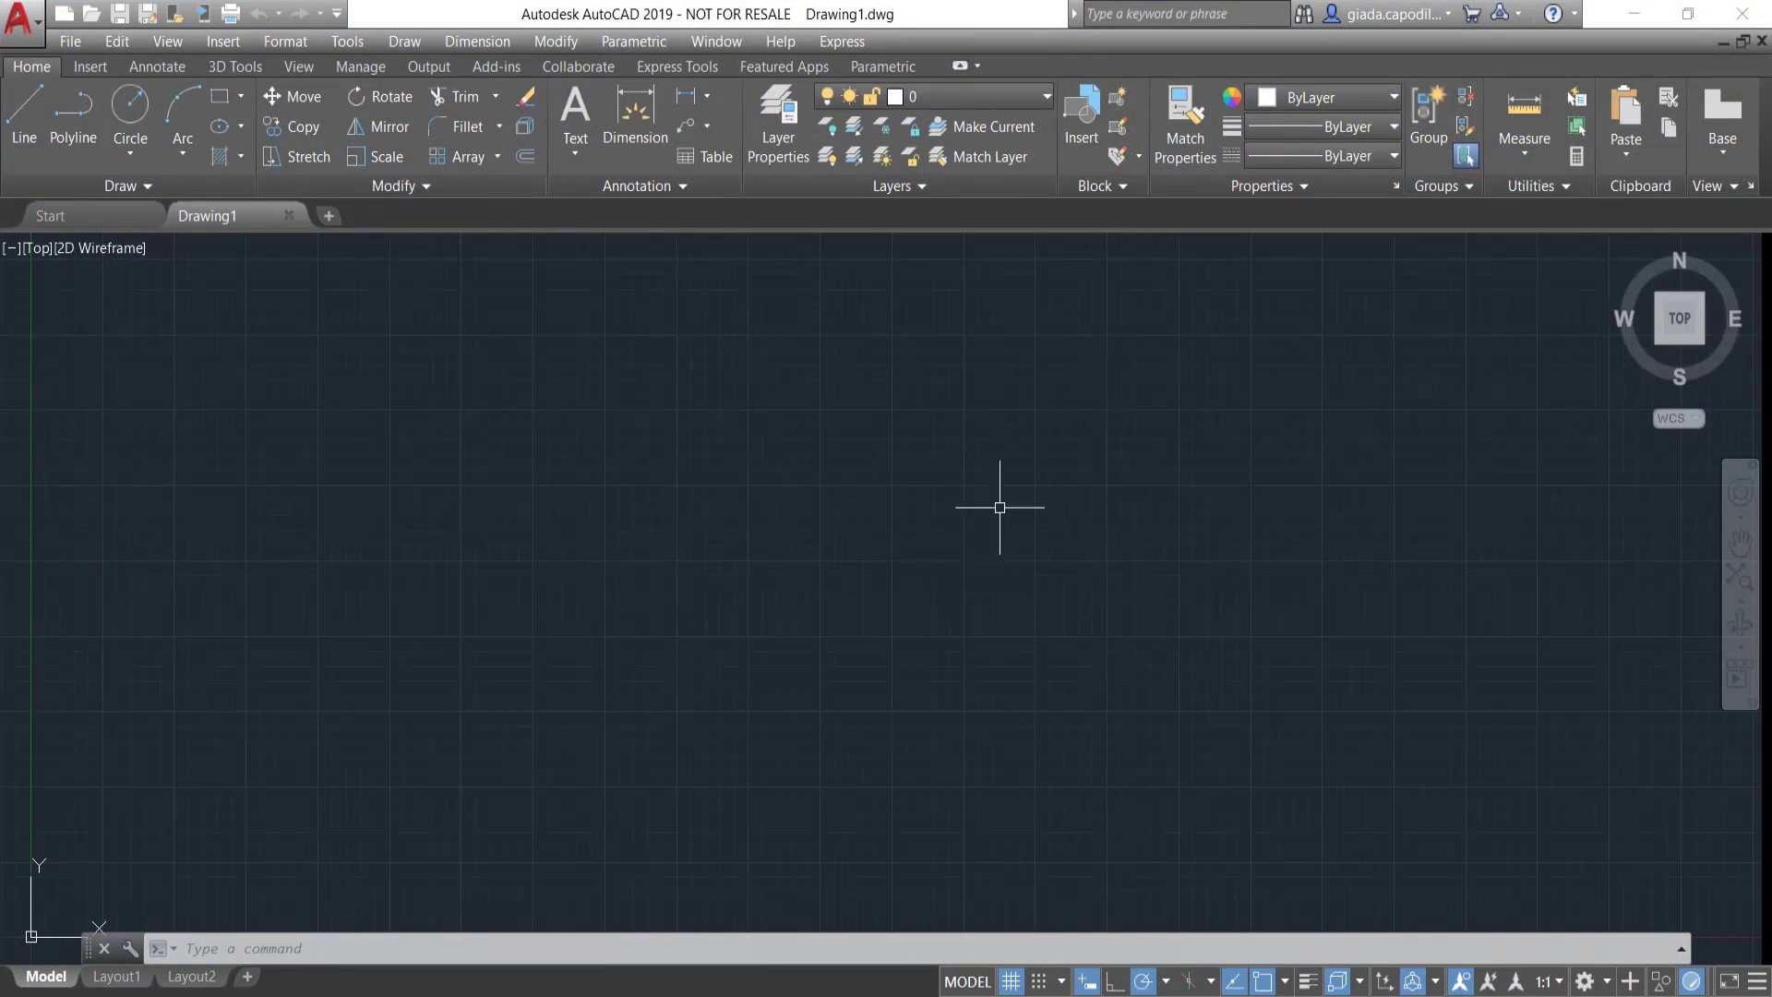
- Switch the empty drawing to the SW Isometric view using the ViewCube corner
click(1660, 341)
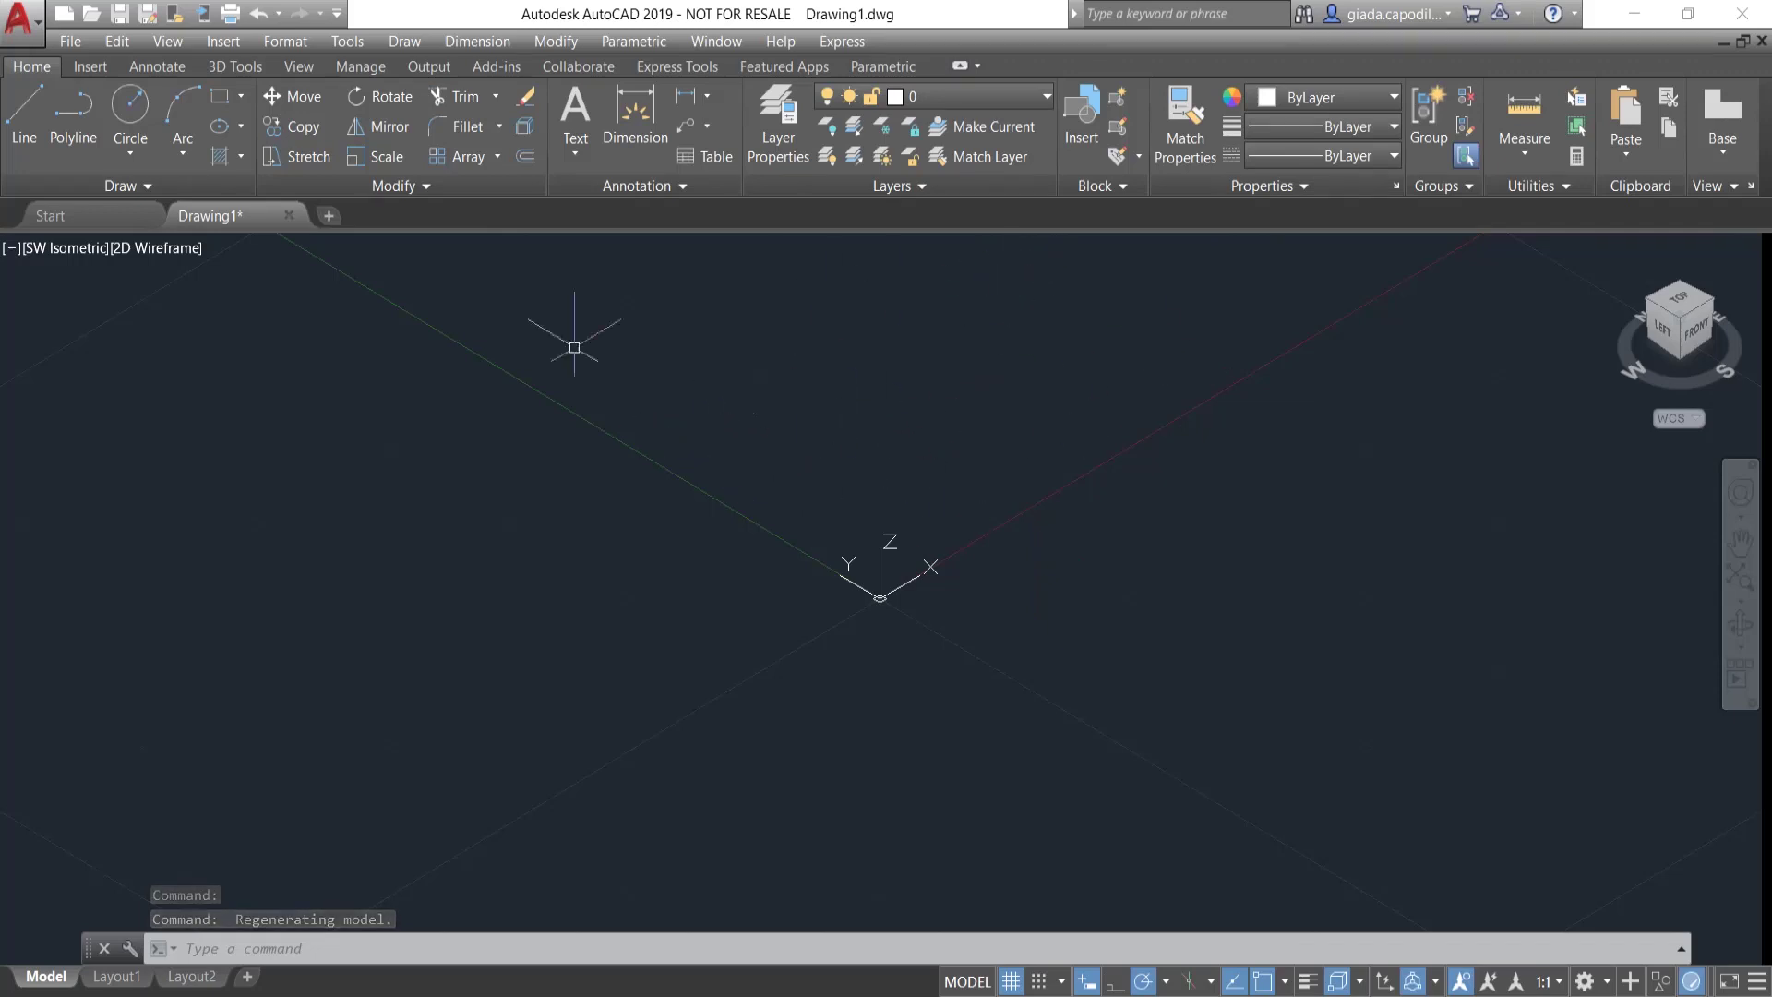
click(290, 70)
click(62, 104)
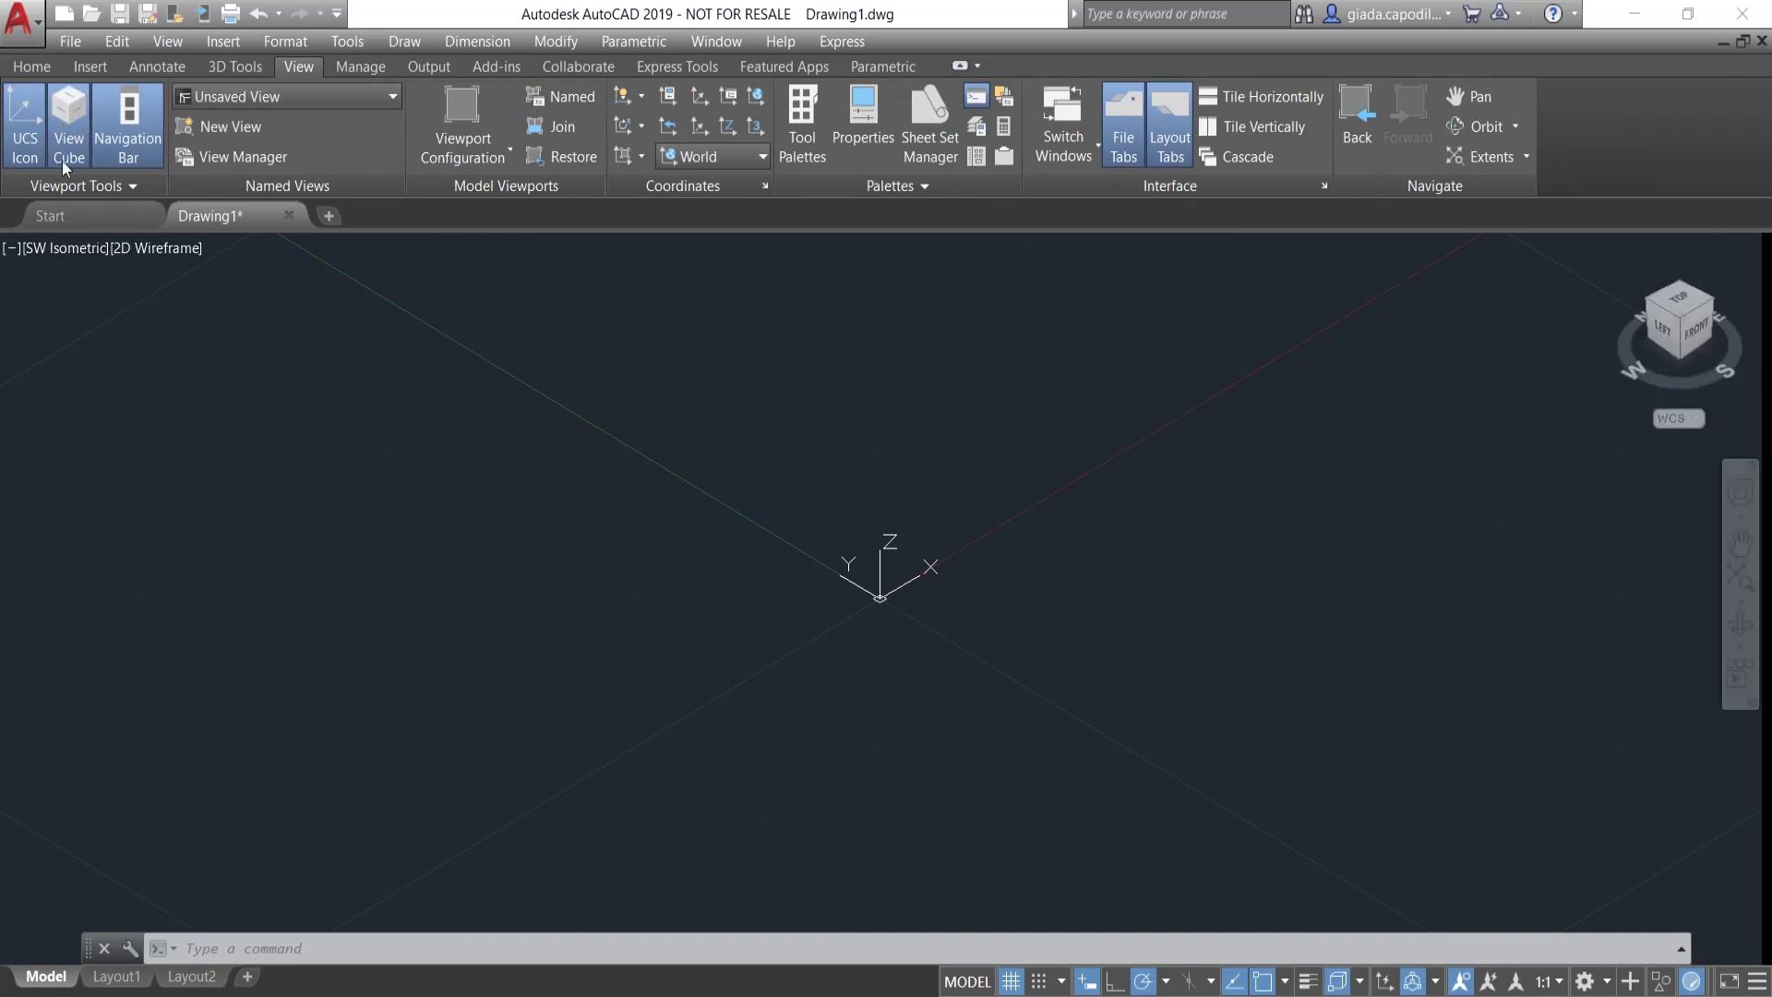
- Hide the UCS icon and split model space into a Three: Right viewport layout
click(24, 133)
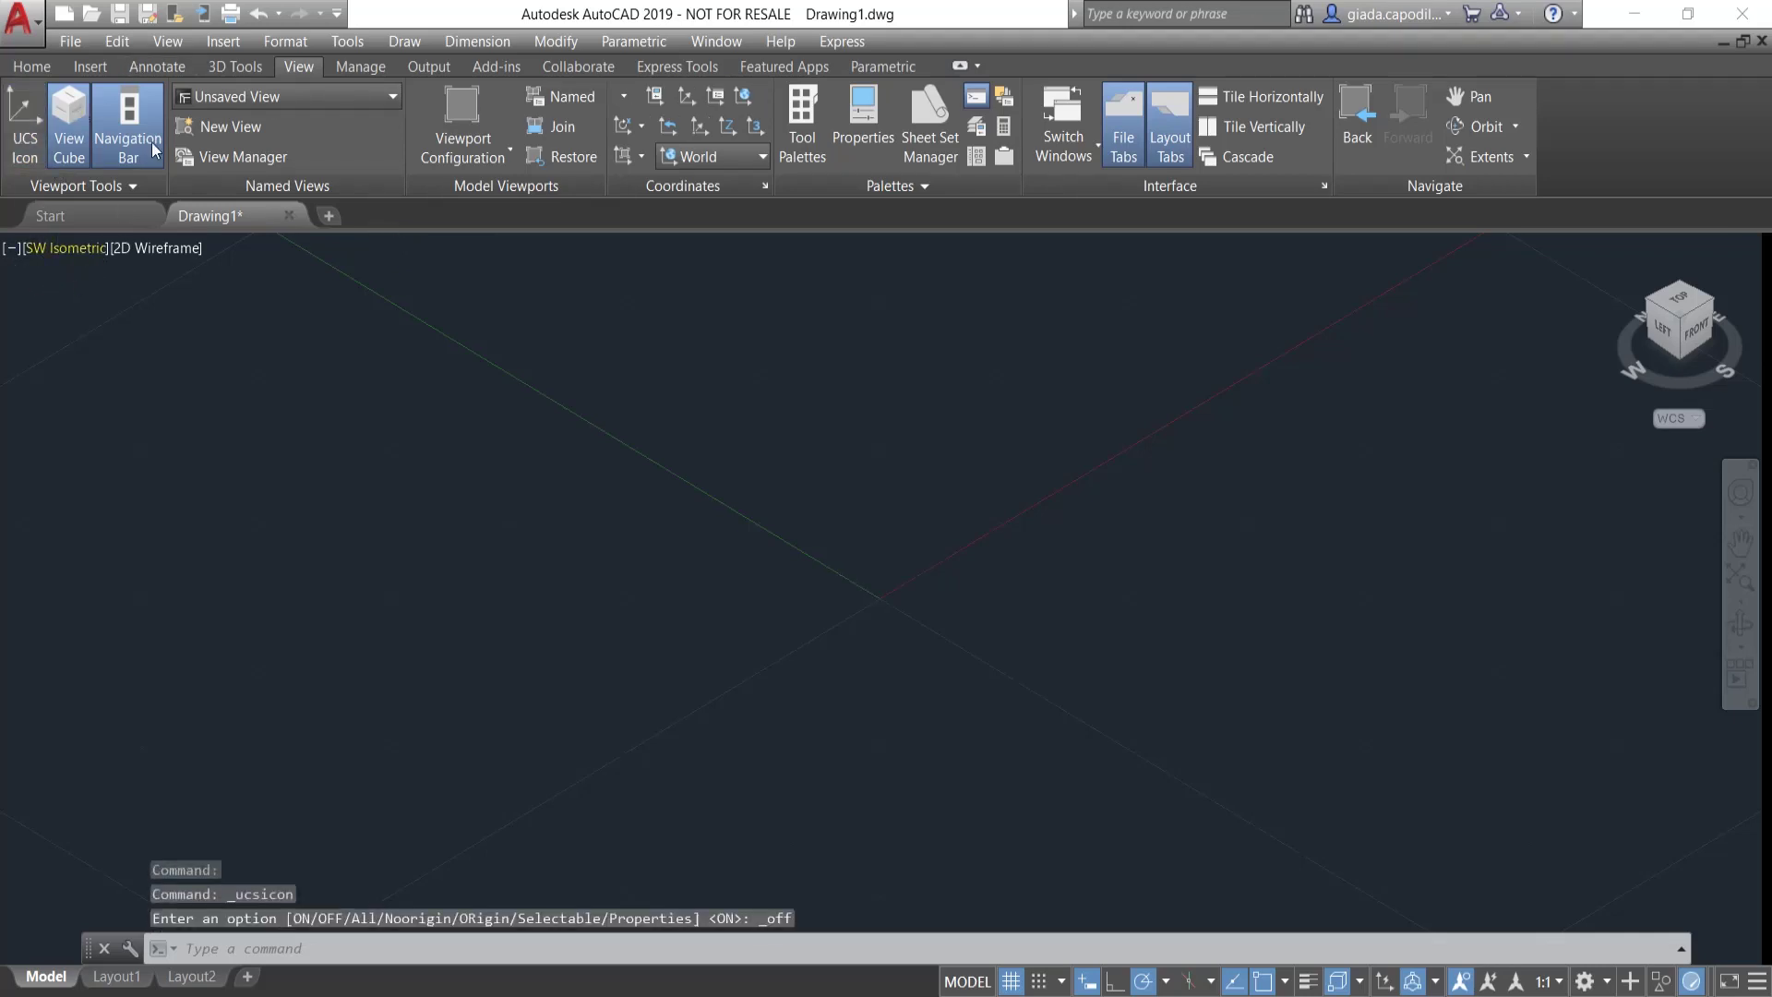
click(487, 159)
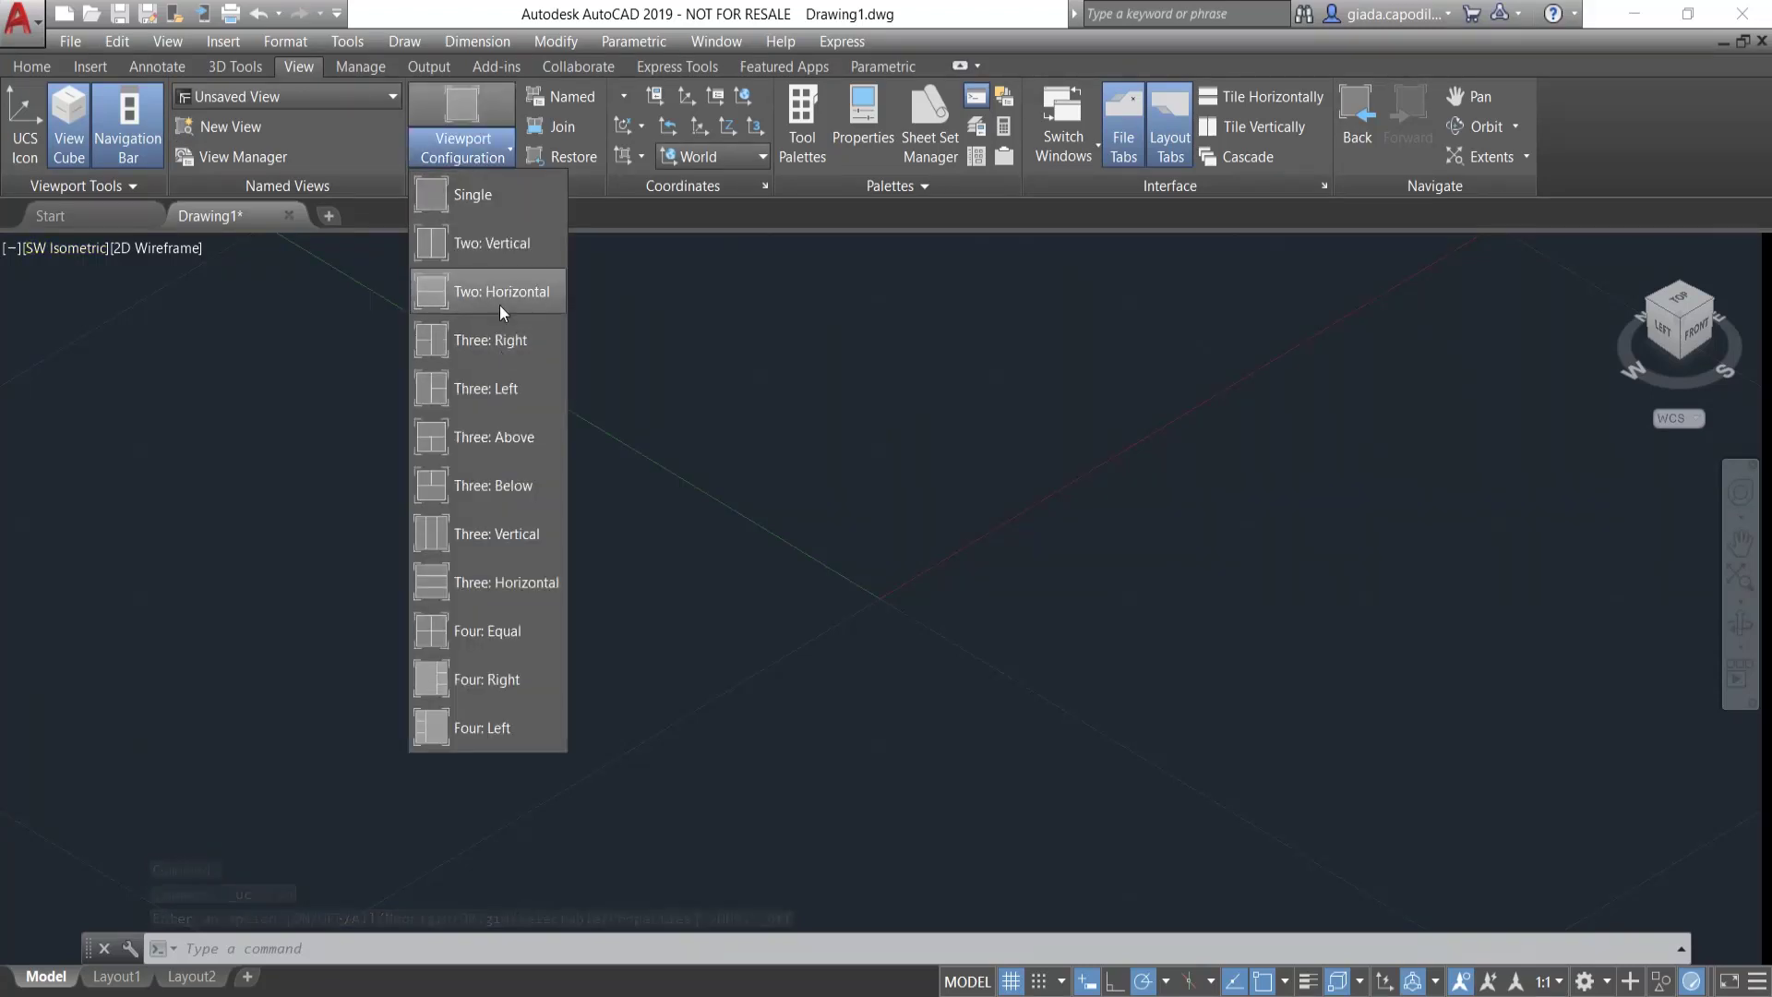
click(495, 363)
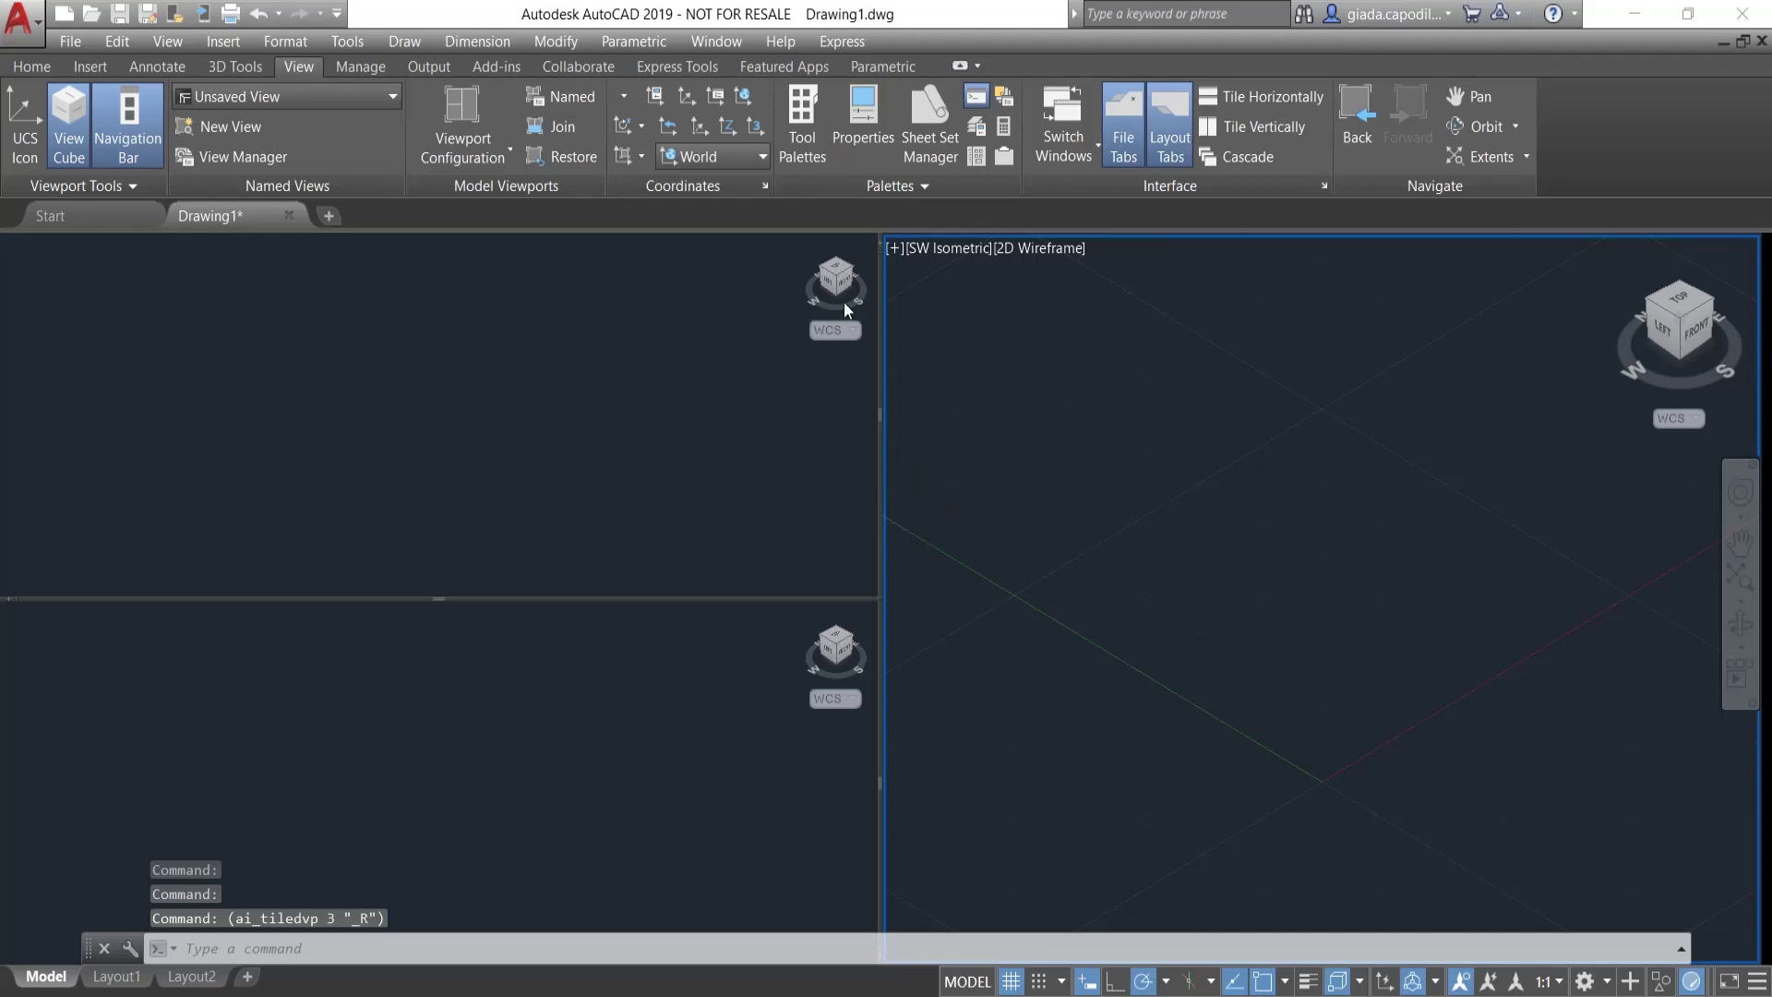
- Set the upper-left viewport to Front and the lower-left viewport to Top, north up
click(827, 319)
click(843, 282)
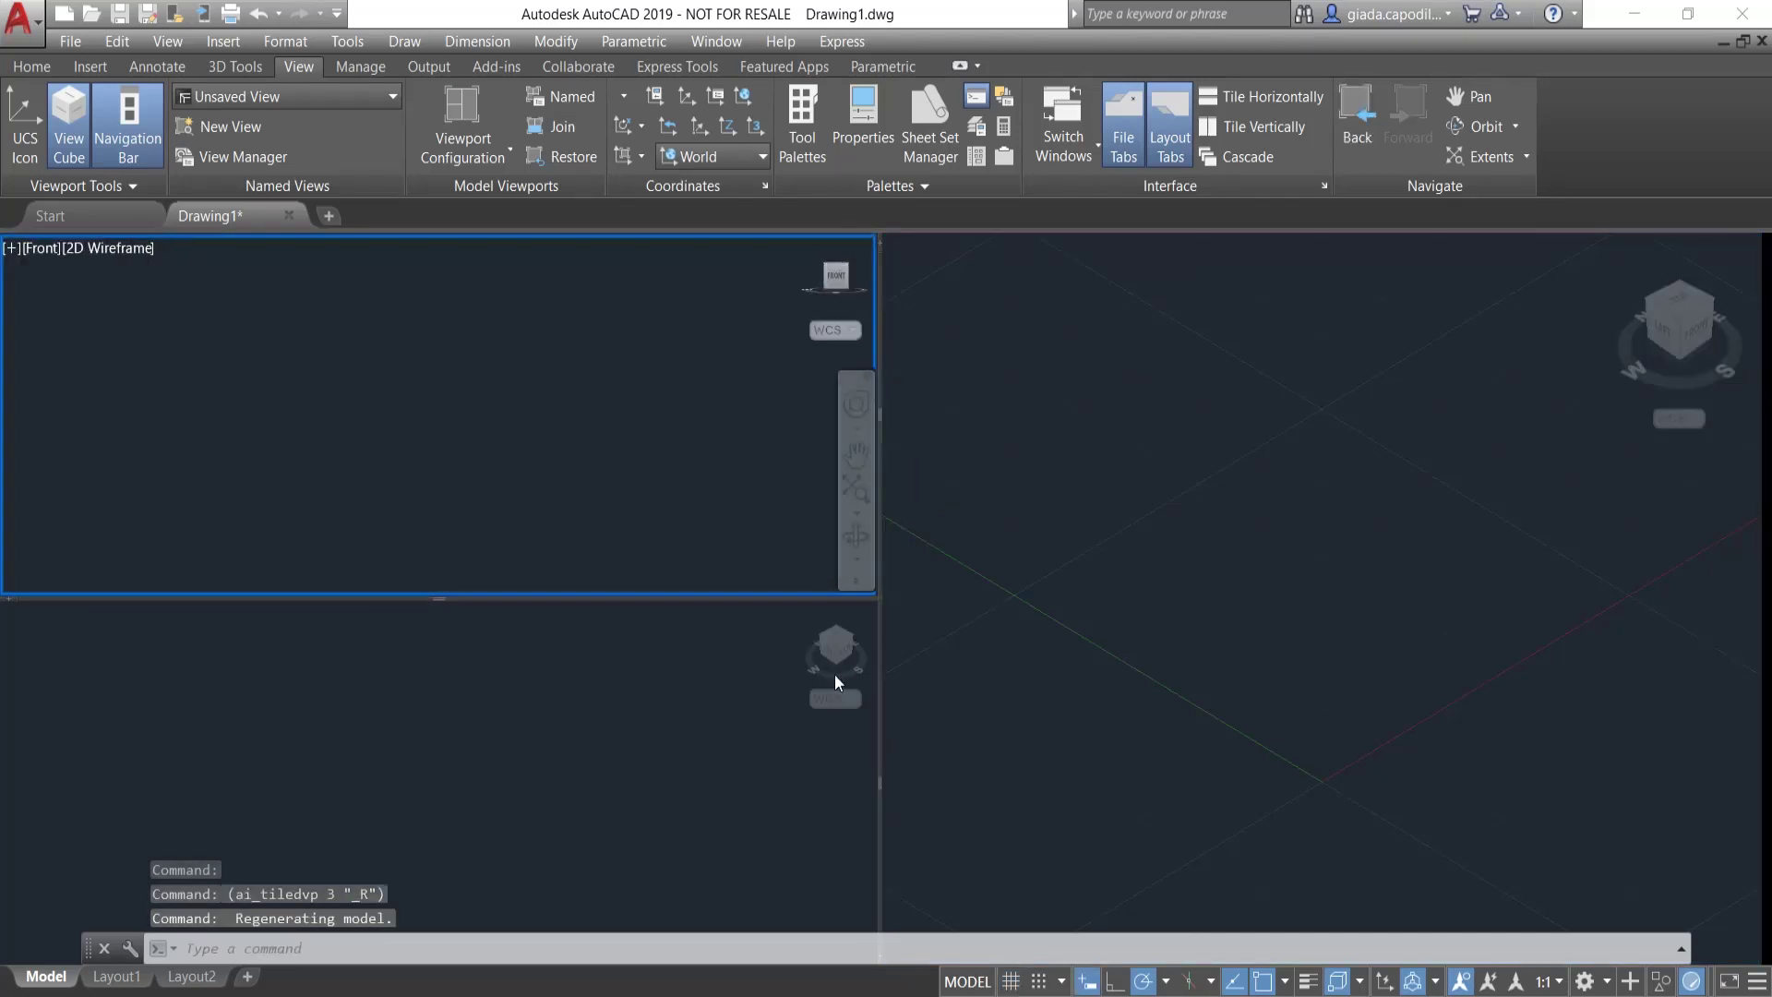
click(839, 646)
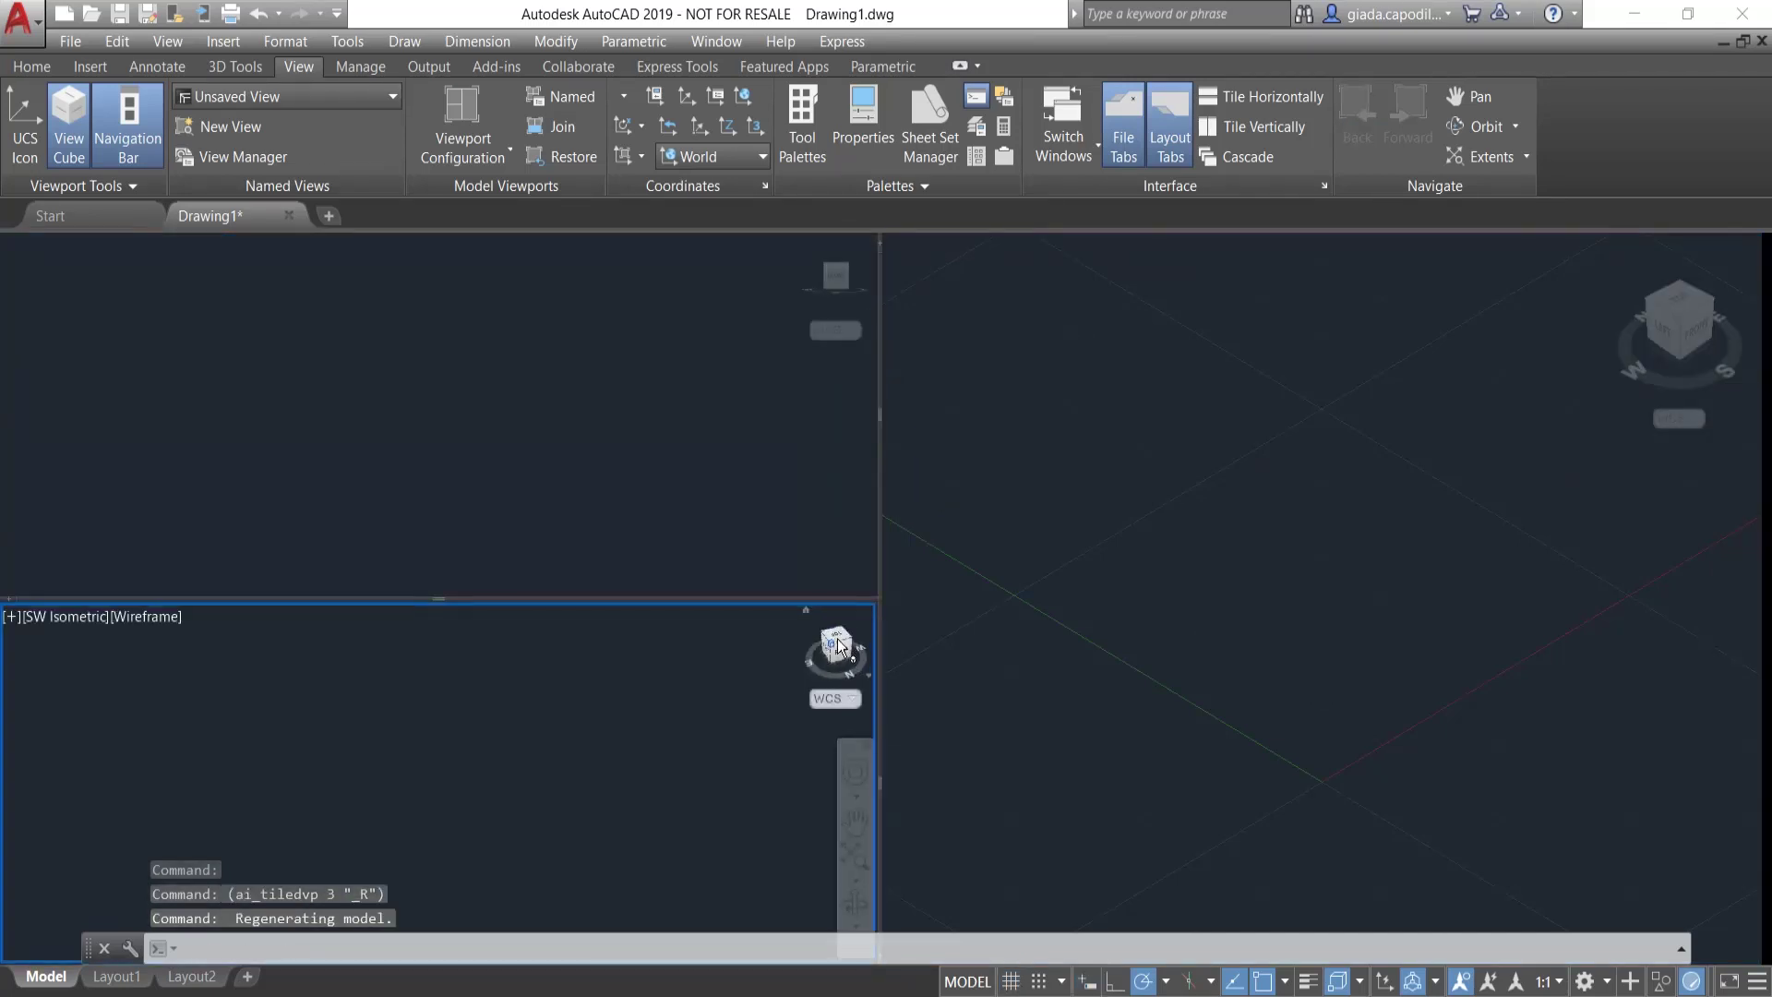
click(839, 643)
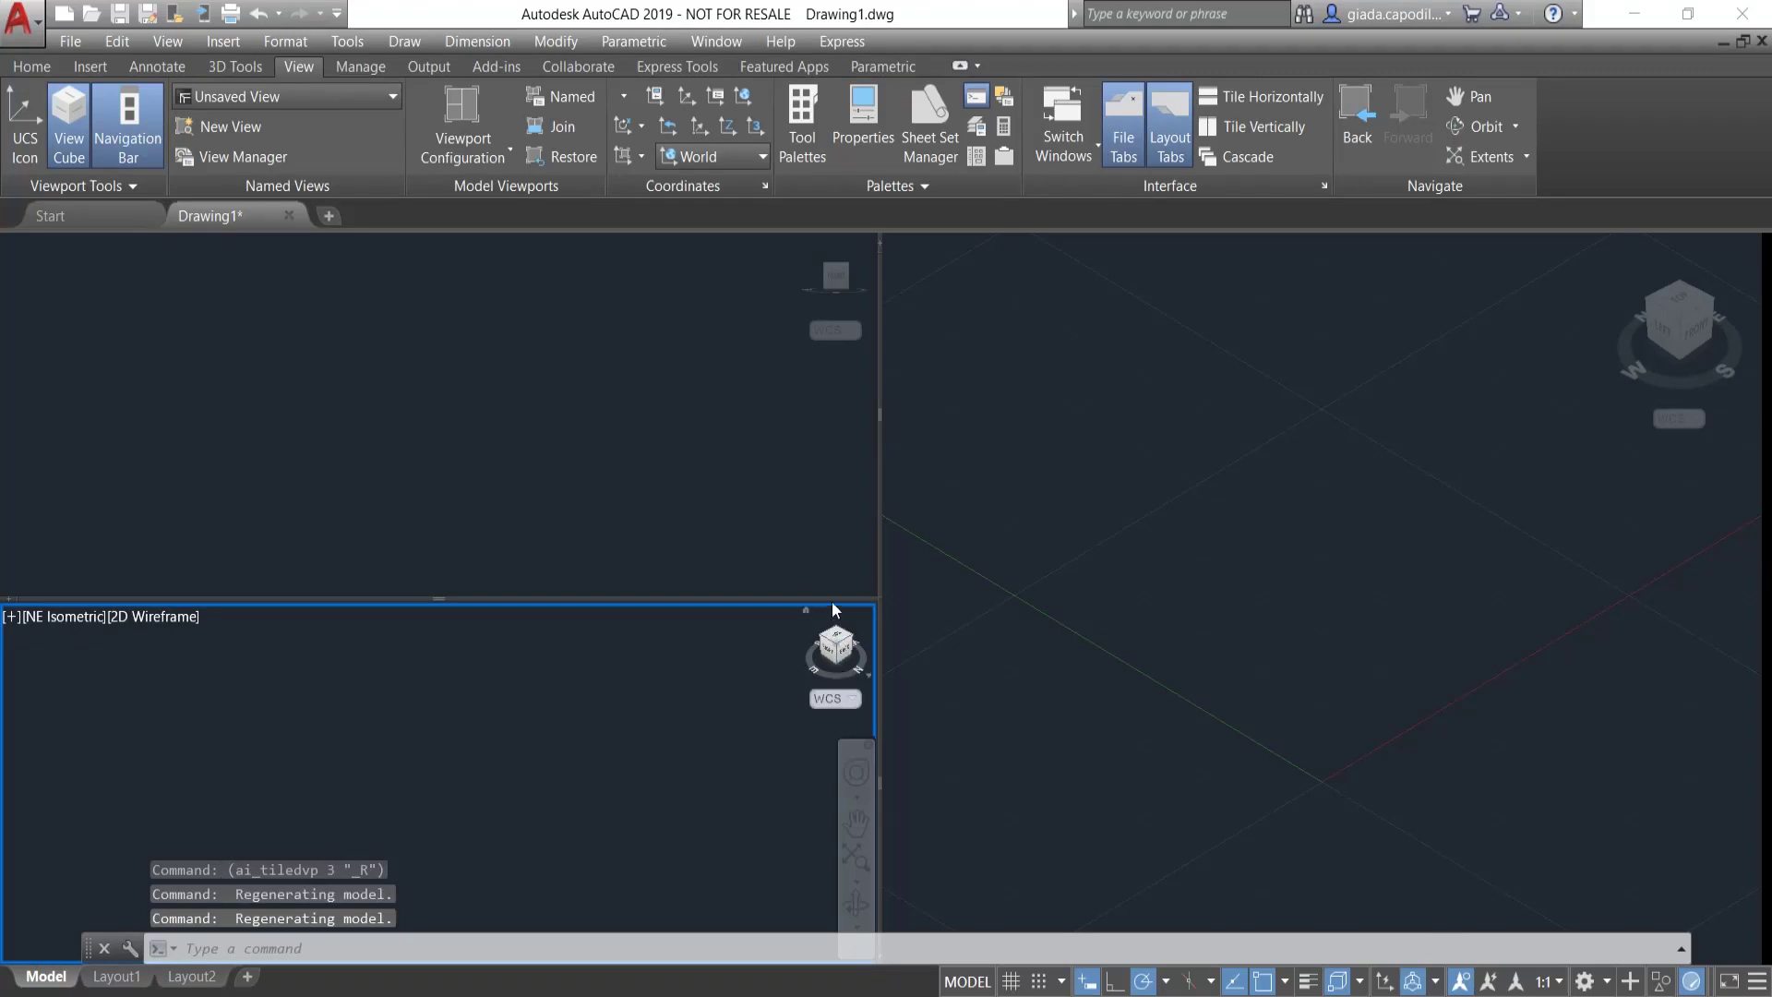
click(835, 643)
click(871, 618)
click(871, 618)
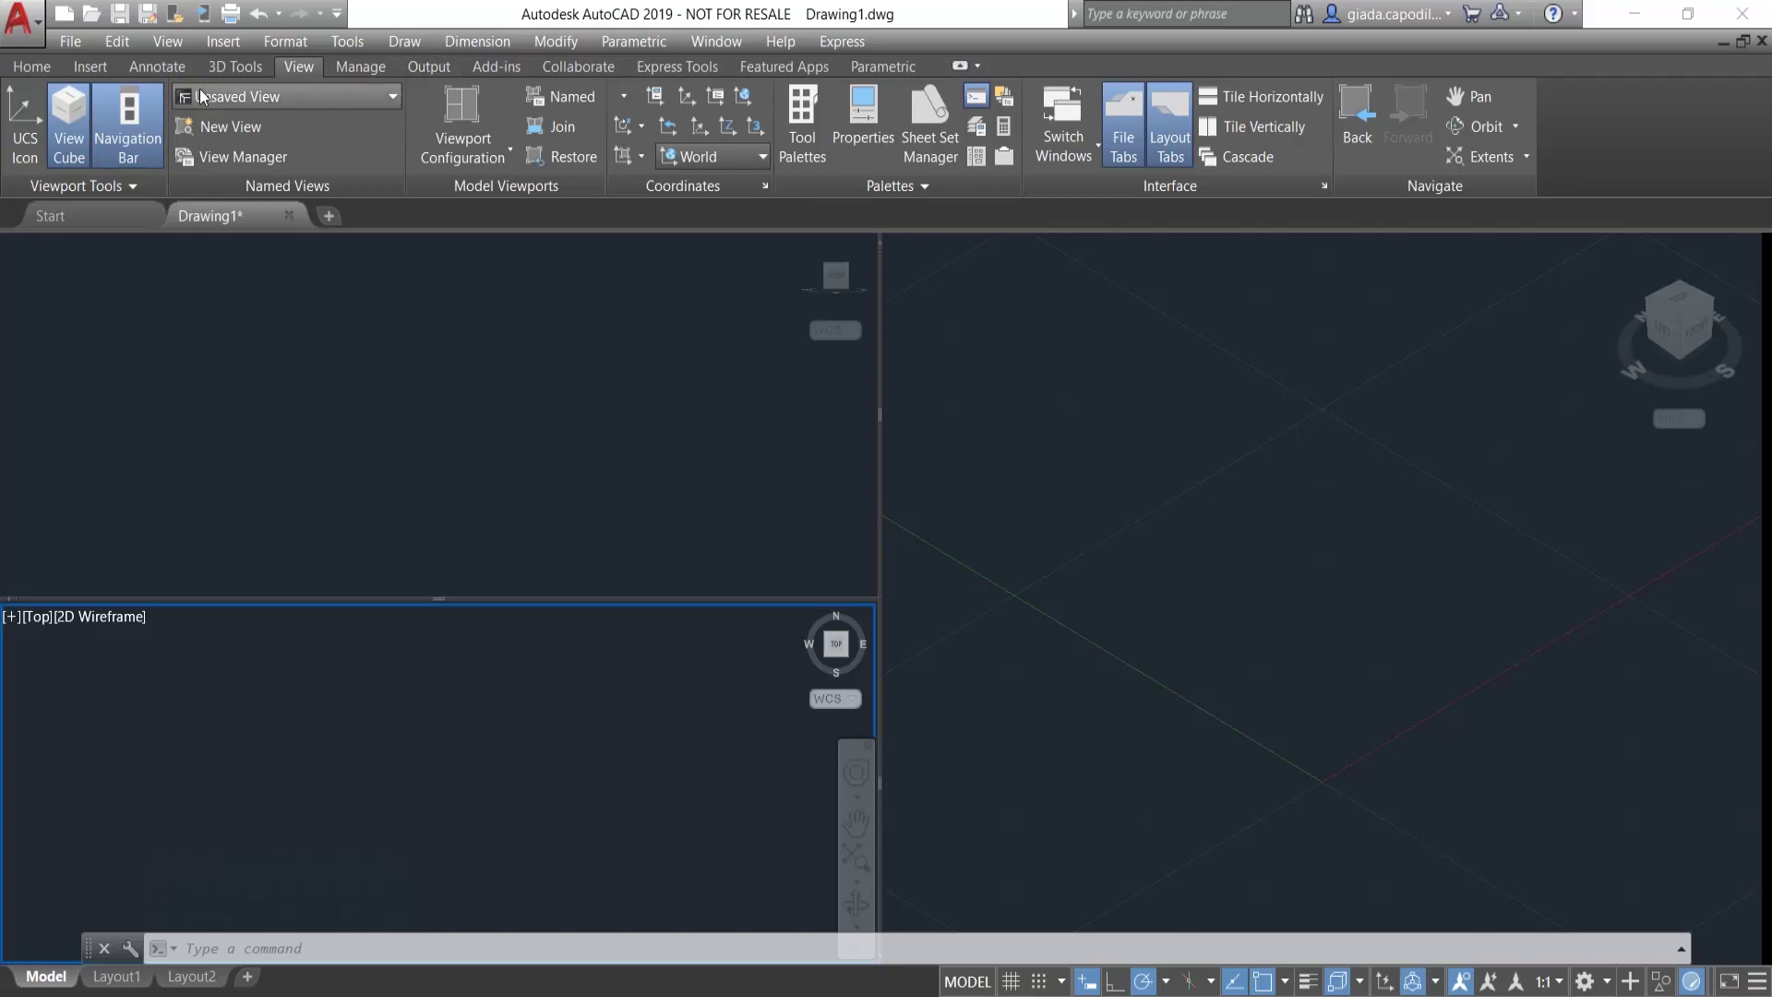
click(231, 68)
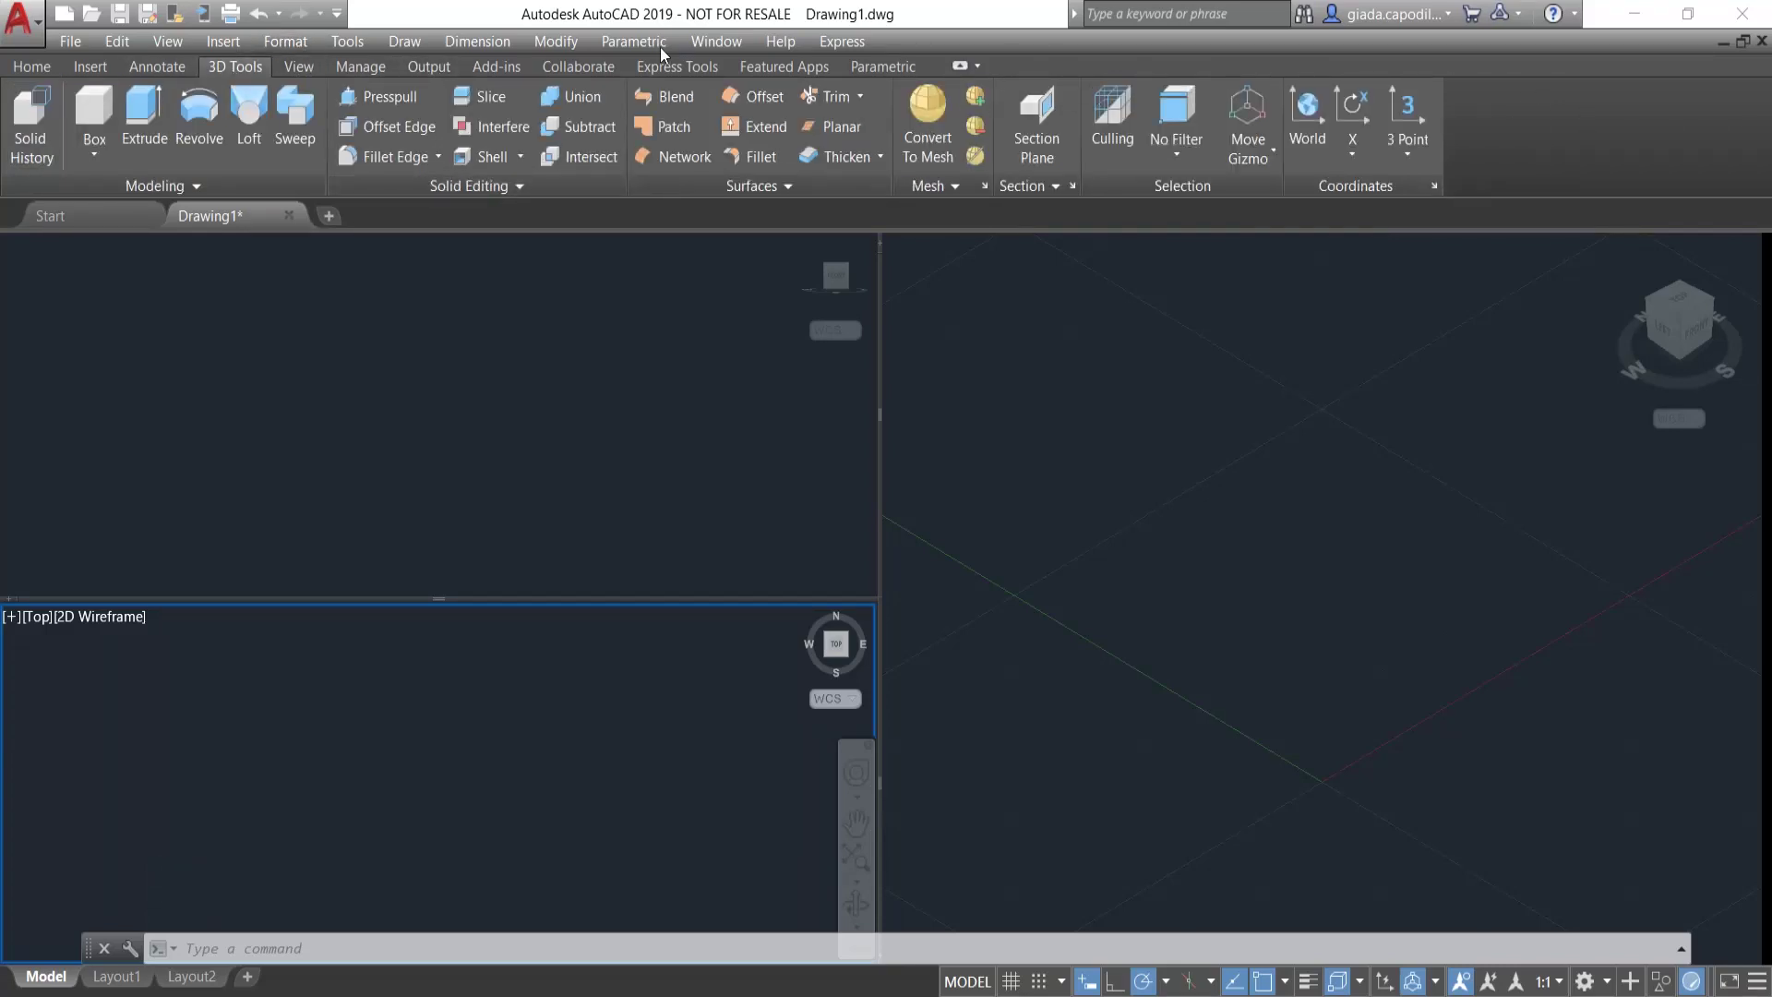
- Draw a box solid in the SW Isometric viewport from two base corners and a height
right_click(1503, 130)
mouse_move(1559, 211)
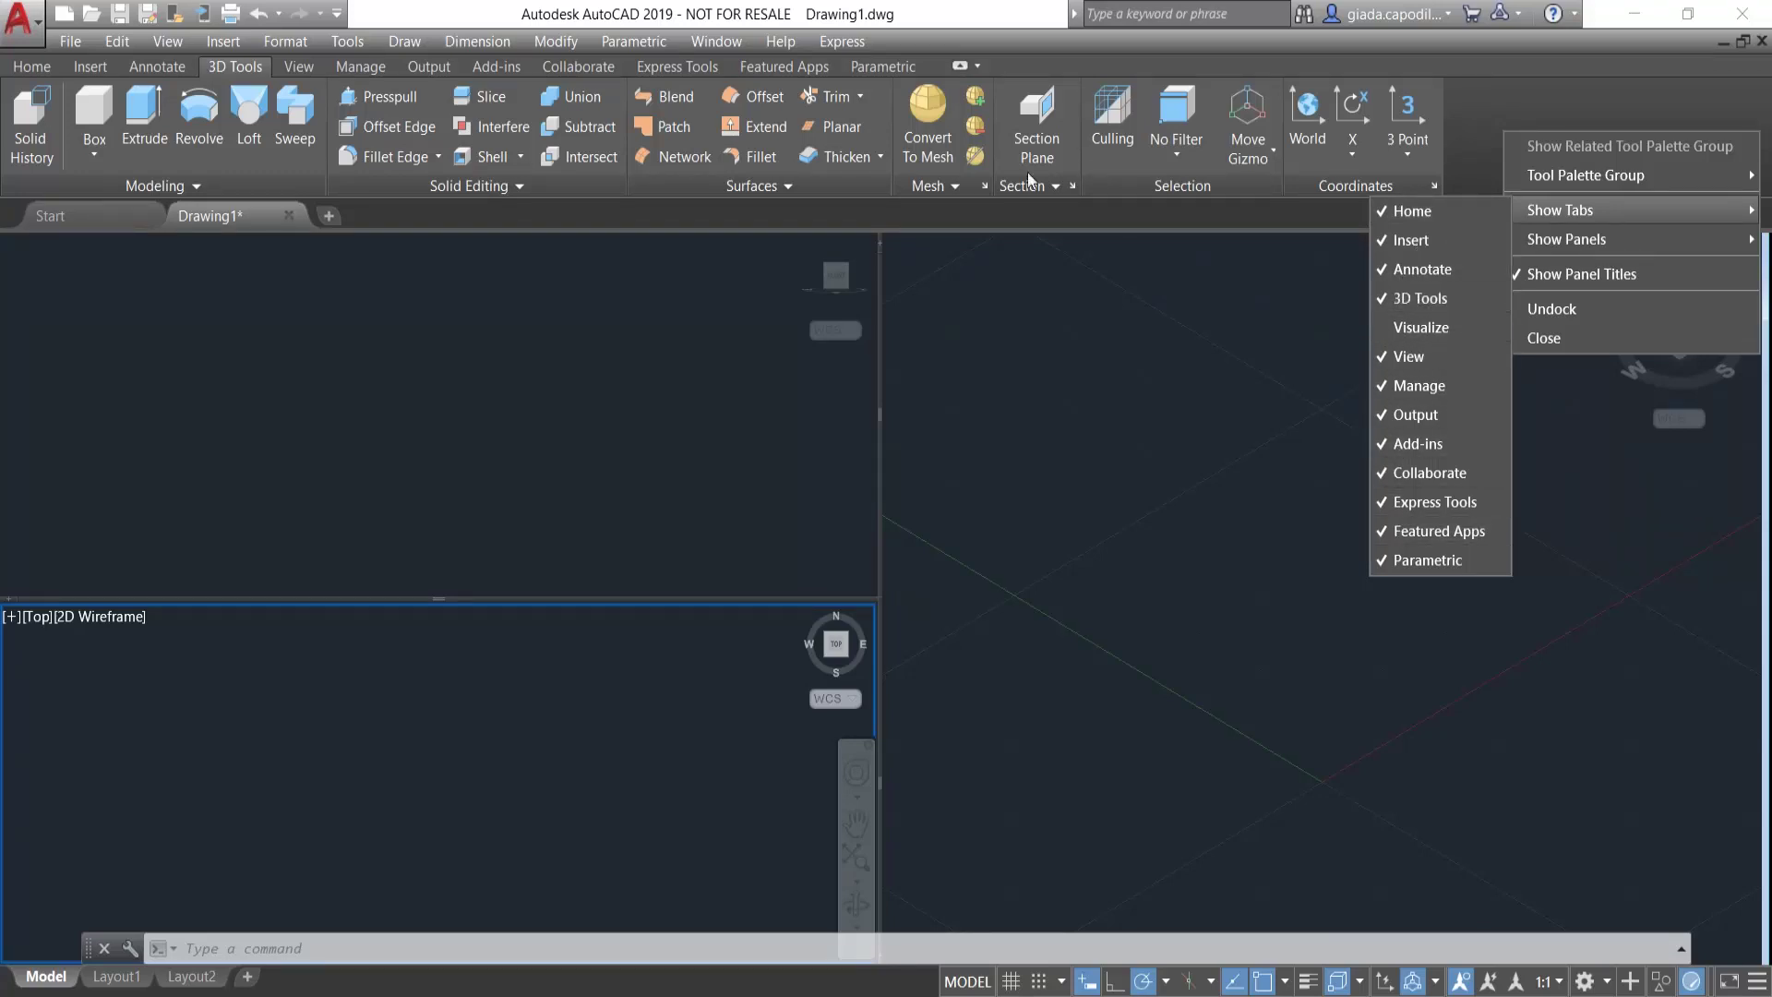
click(368, 407)
click(94, 153)
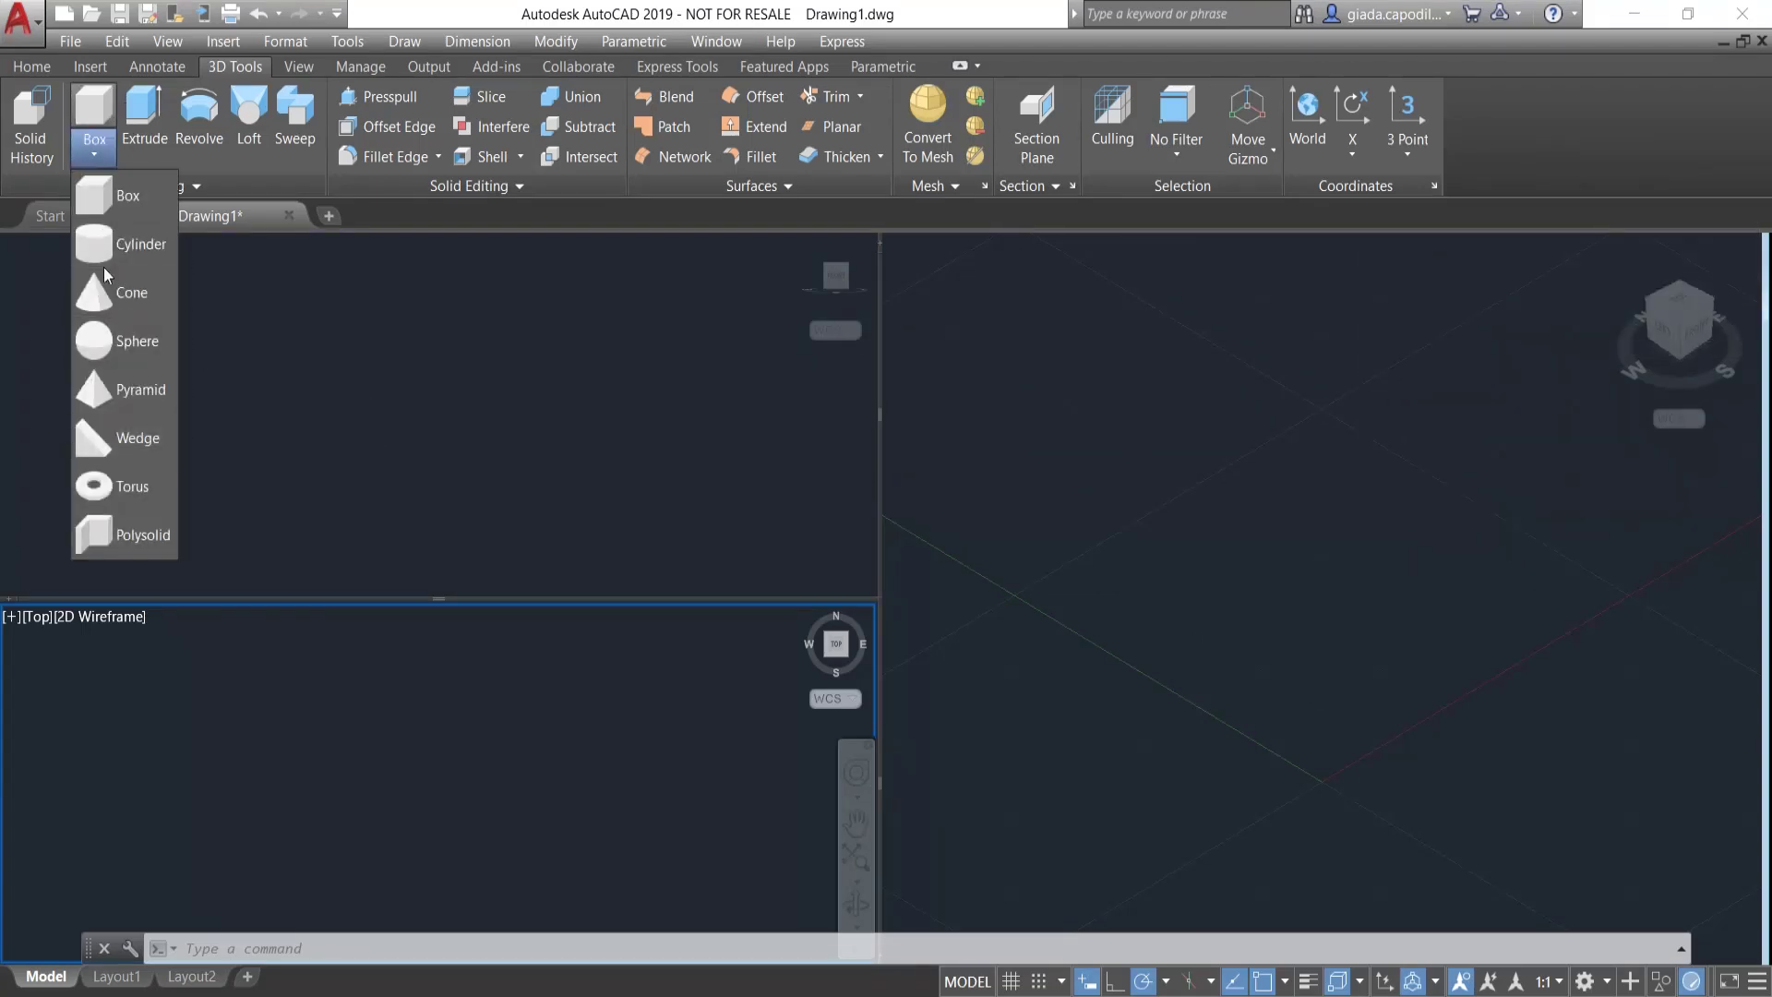
click(108, 202)
click(1187, 458)
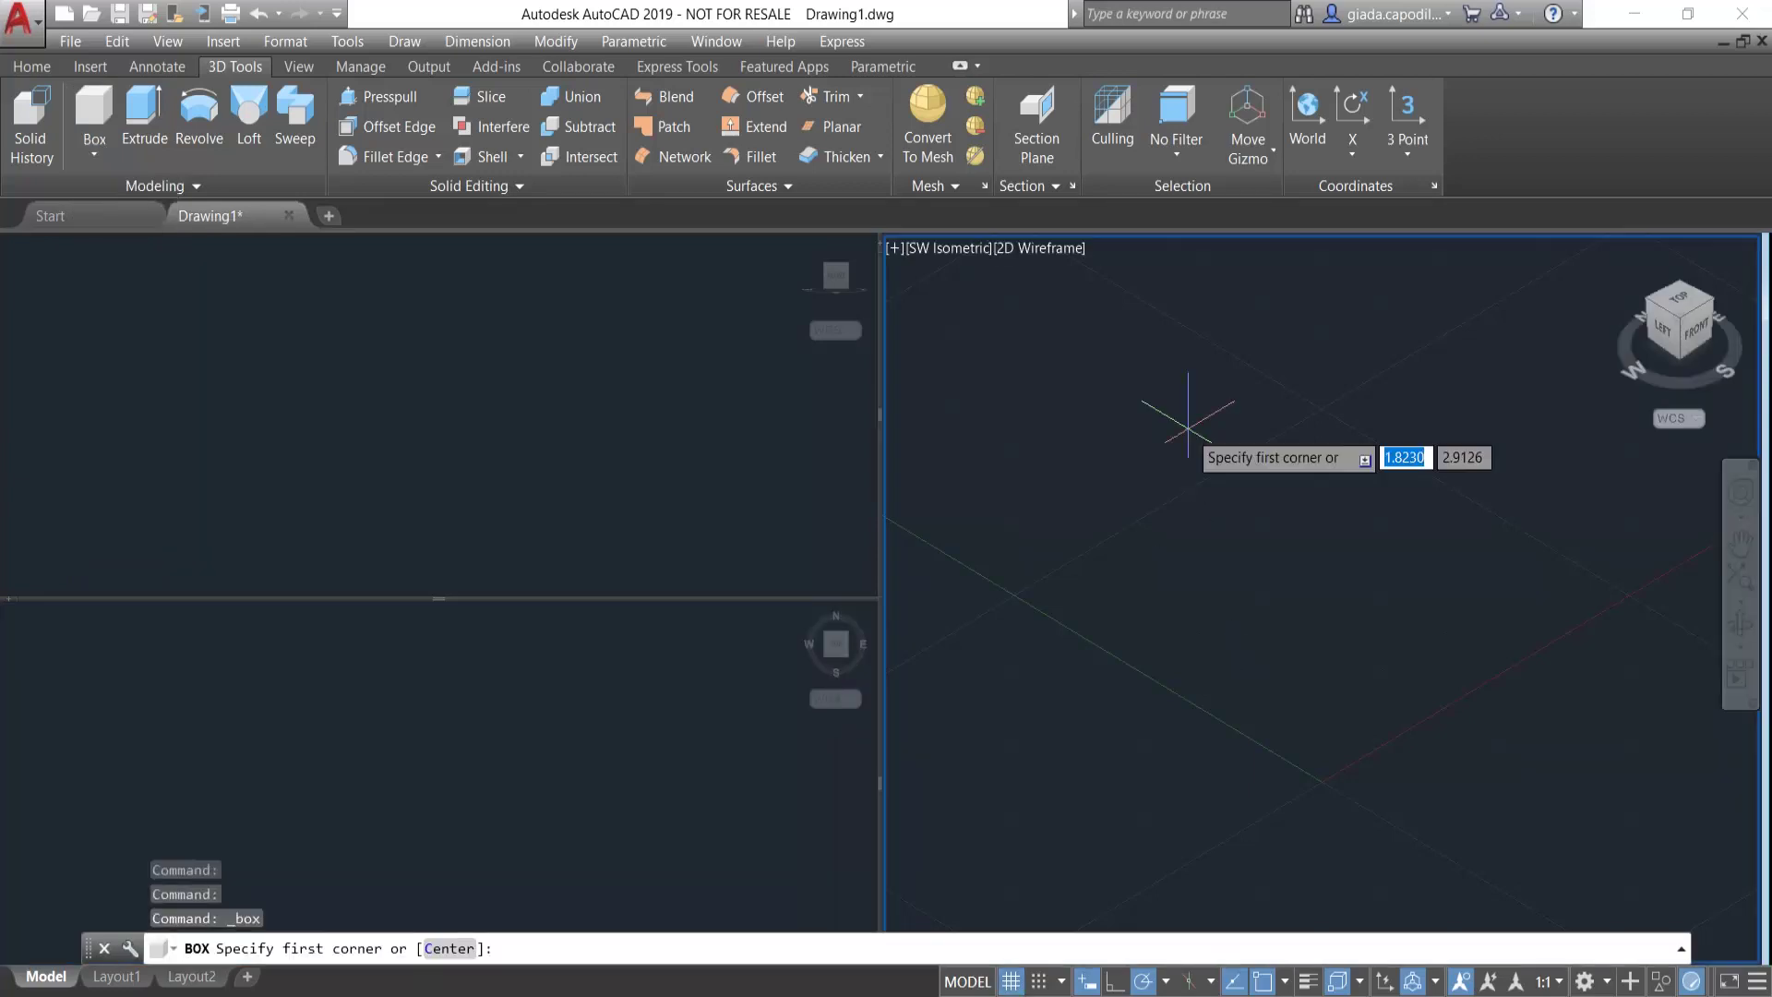
click(1200, 478)
click(1292, 692)
click(1259, 467)
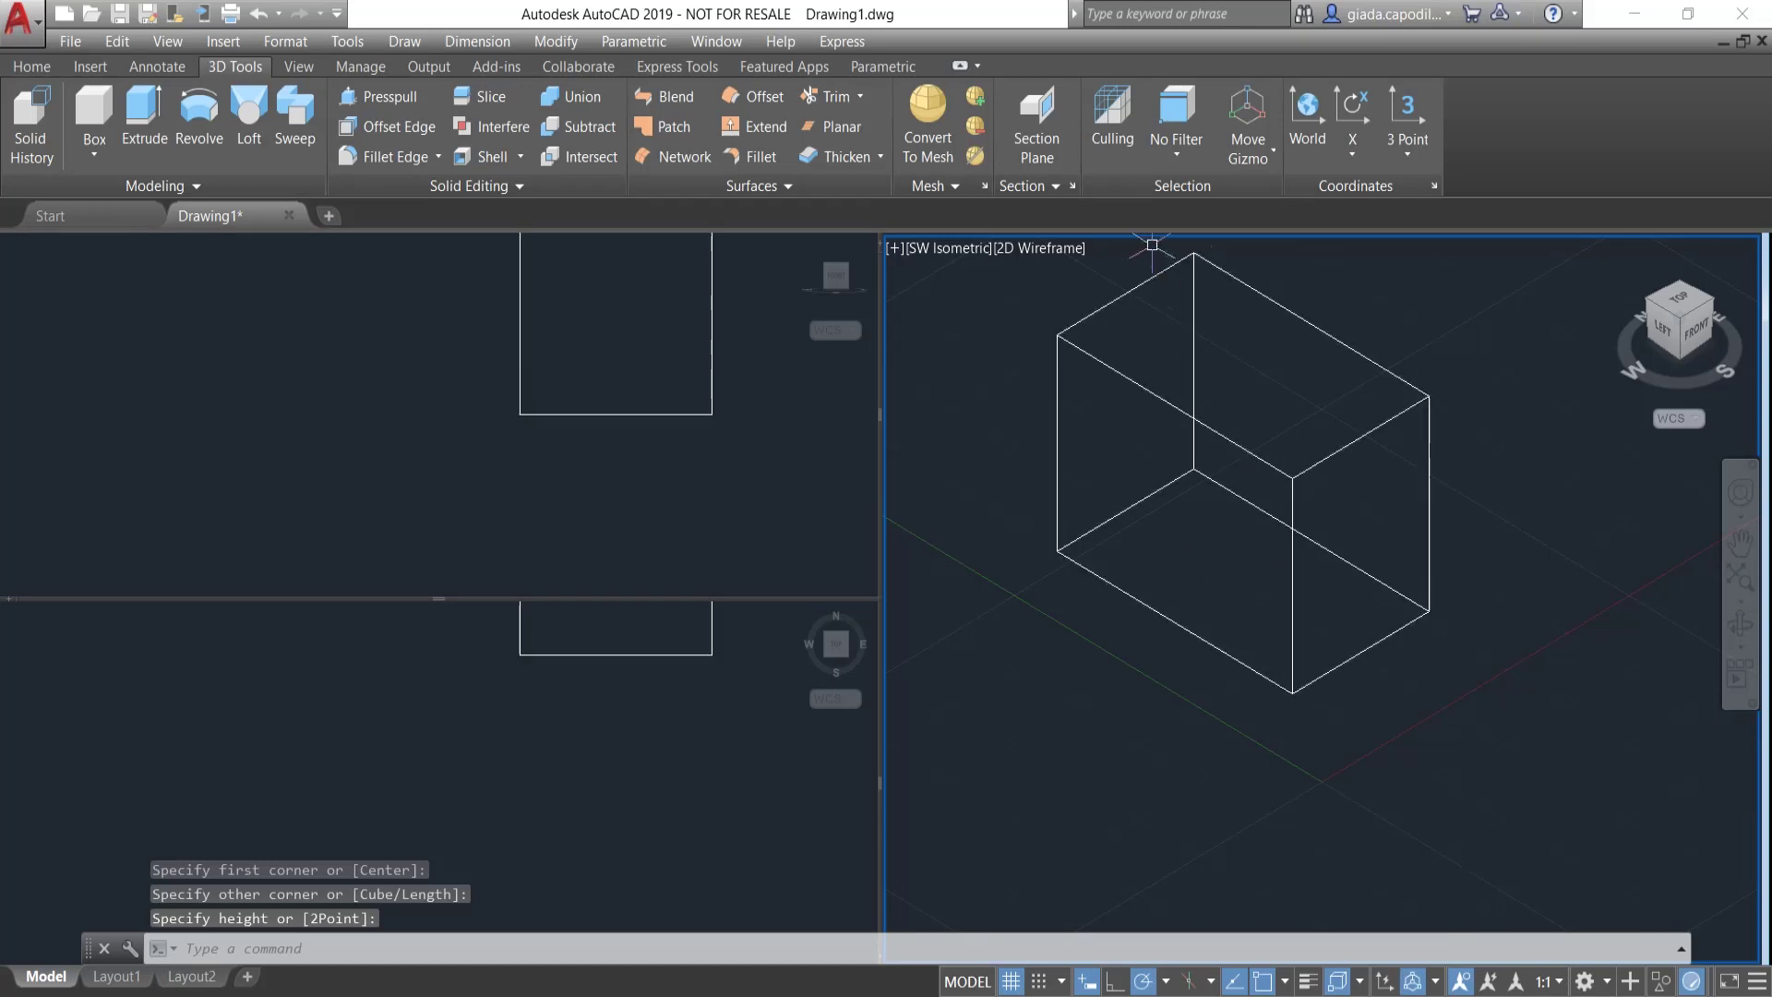
click(1026, 247)
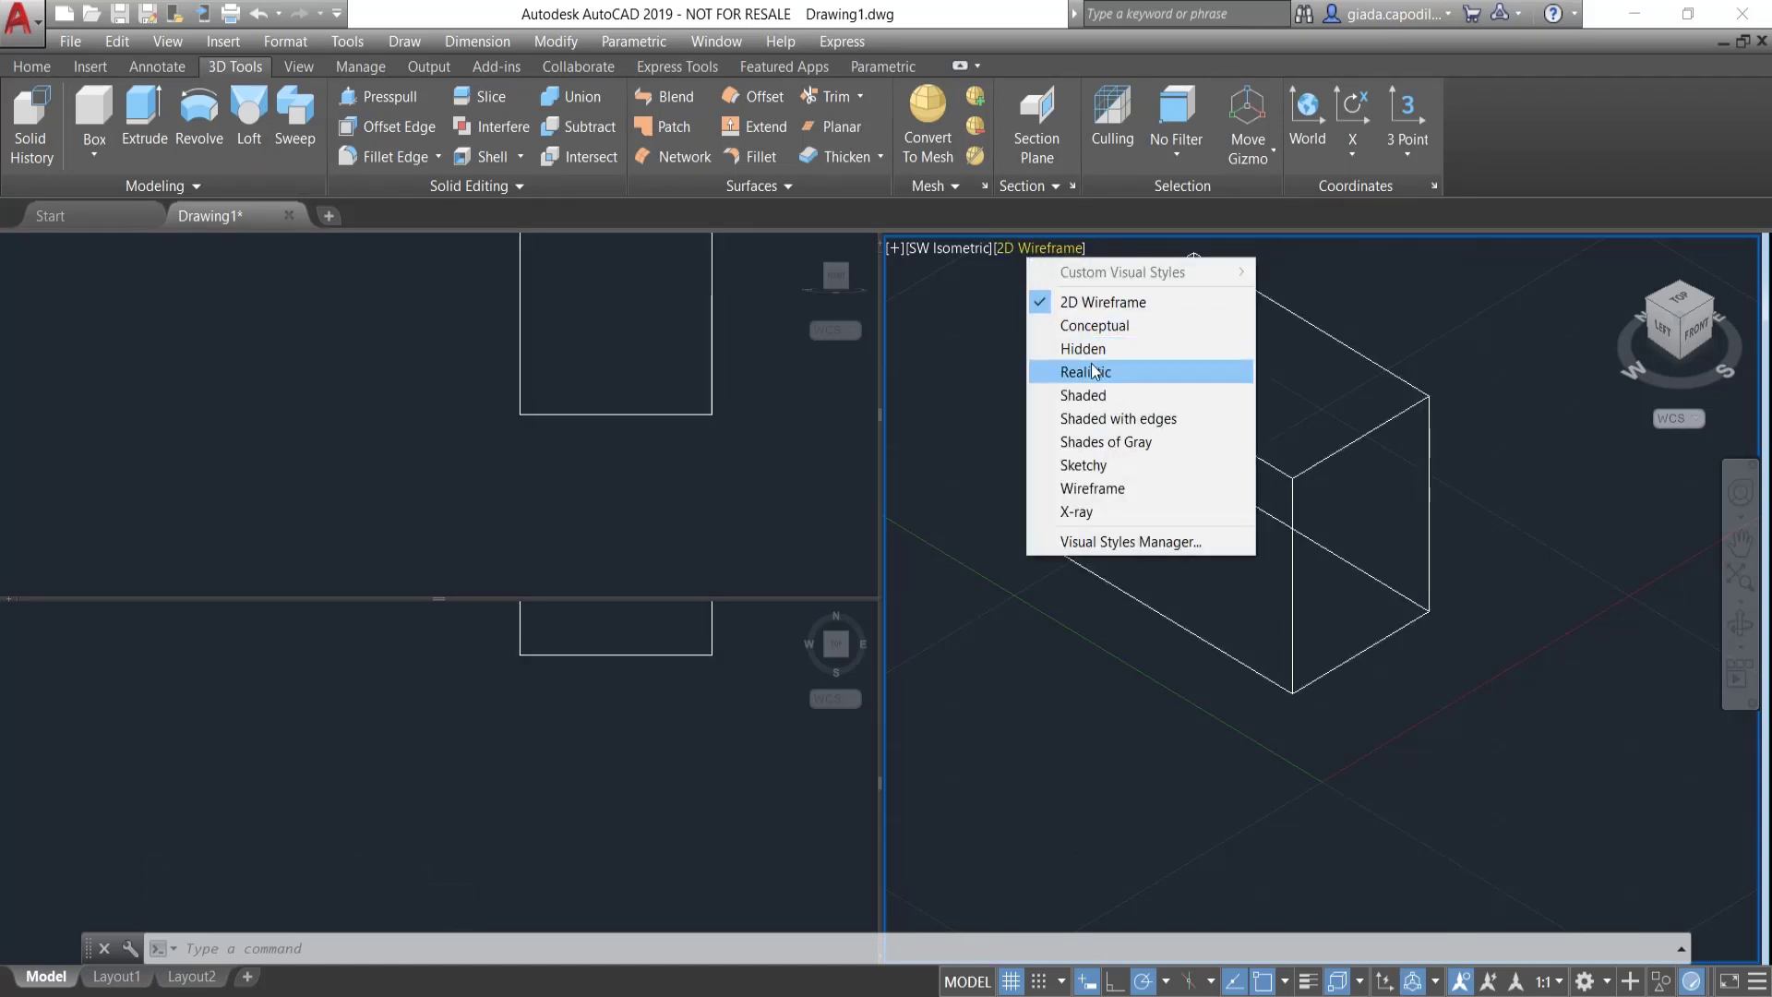
- Apply the Shaded visual style, zoom out and pan the Top and Front views, then select the box
click(1081, 395)
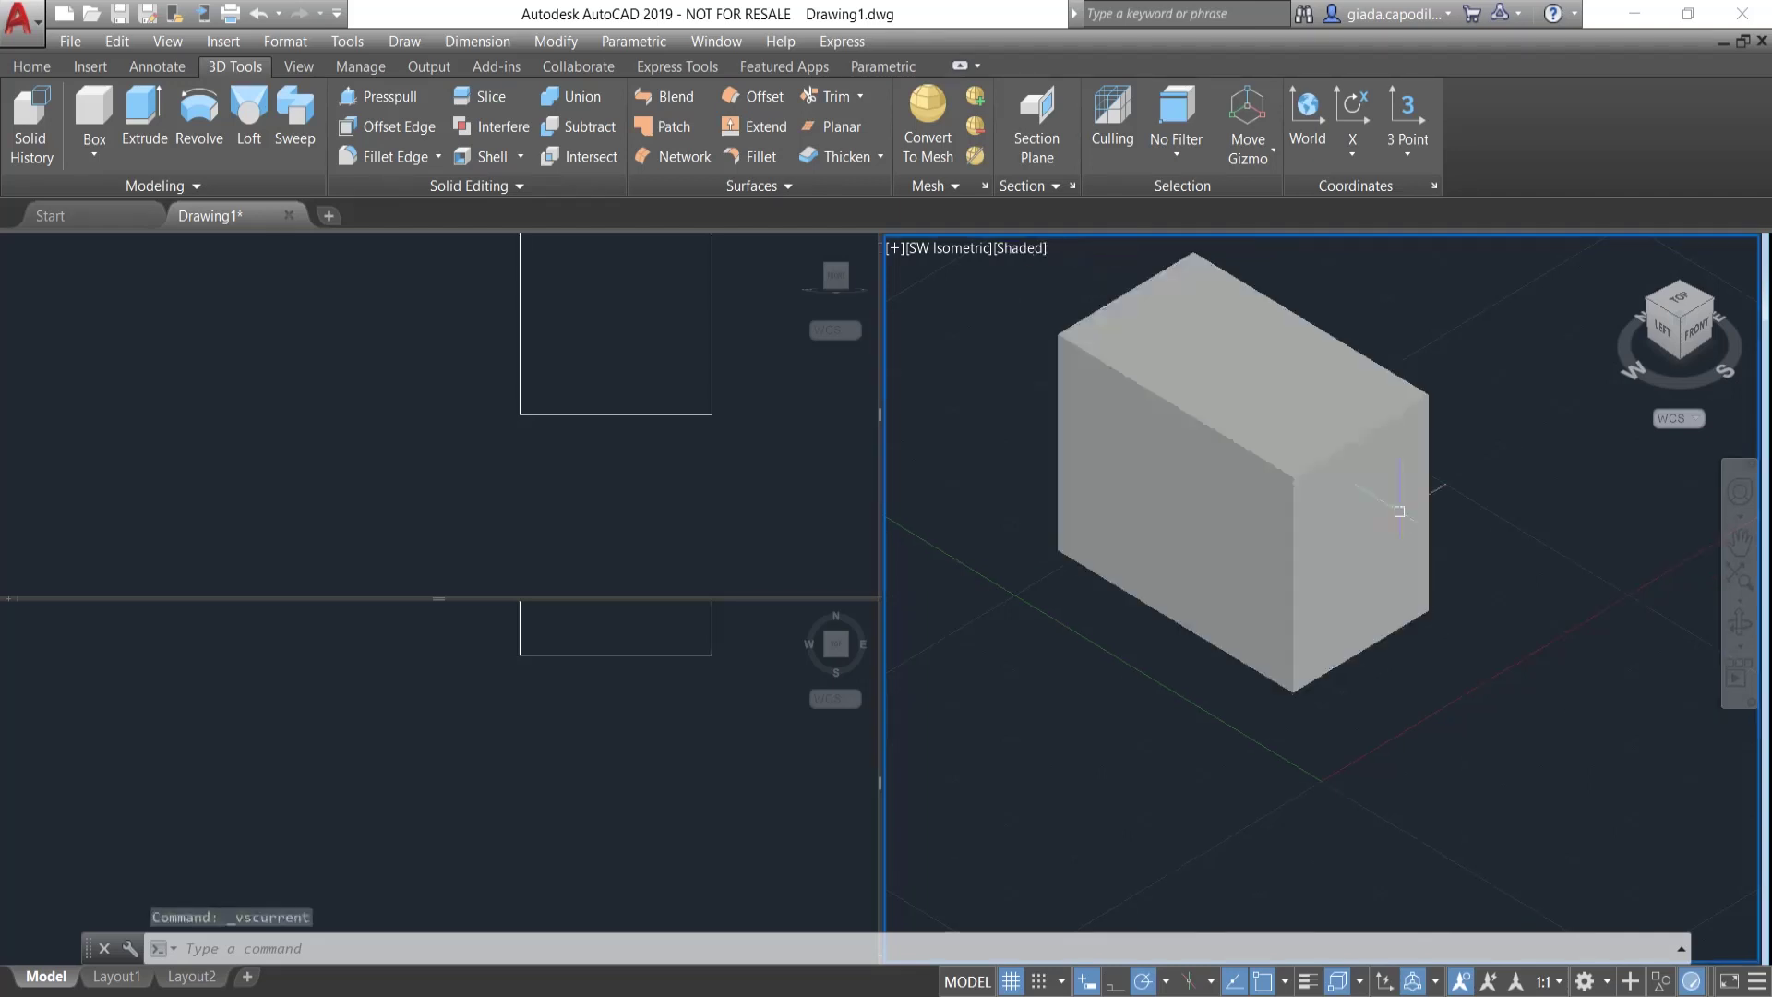
click(633, 717)
scroll(613, 738, down, 3)
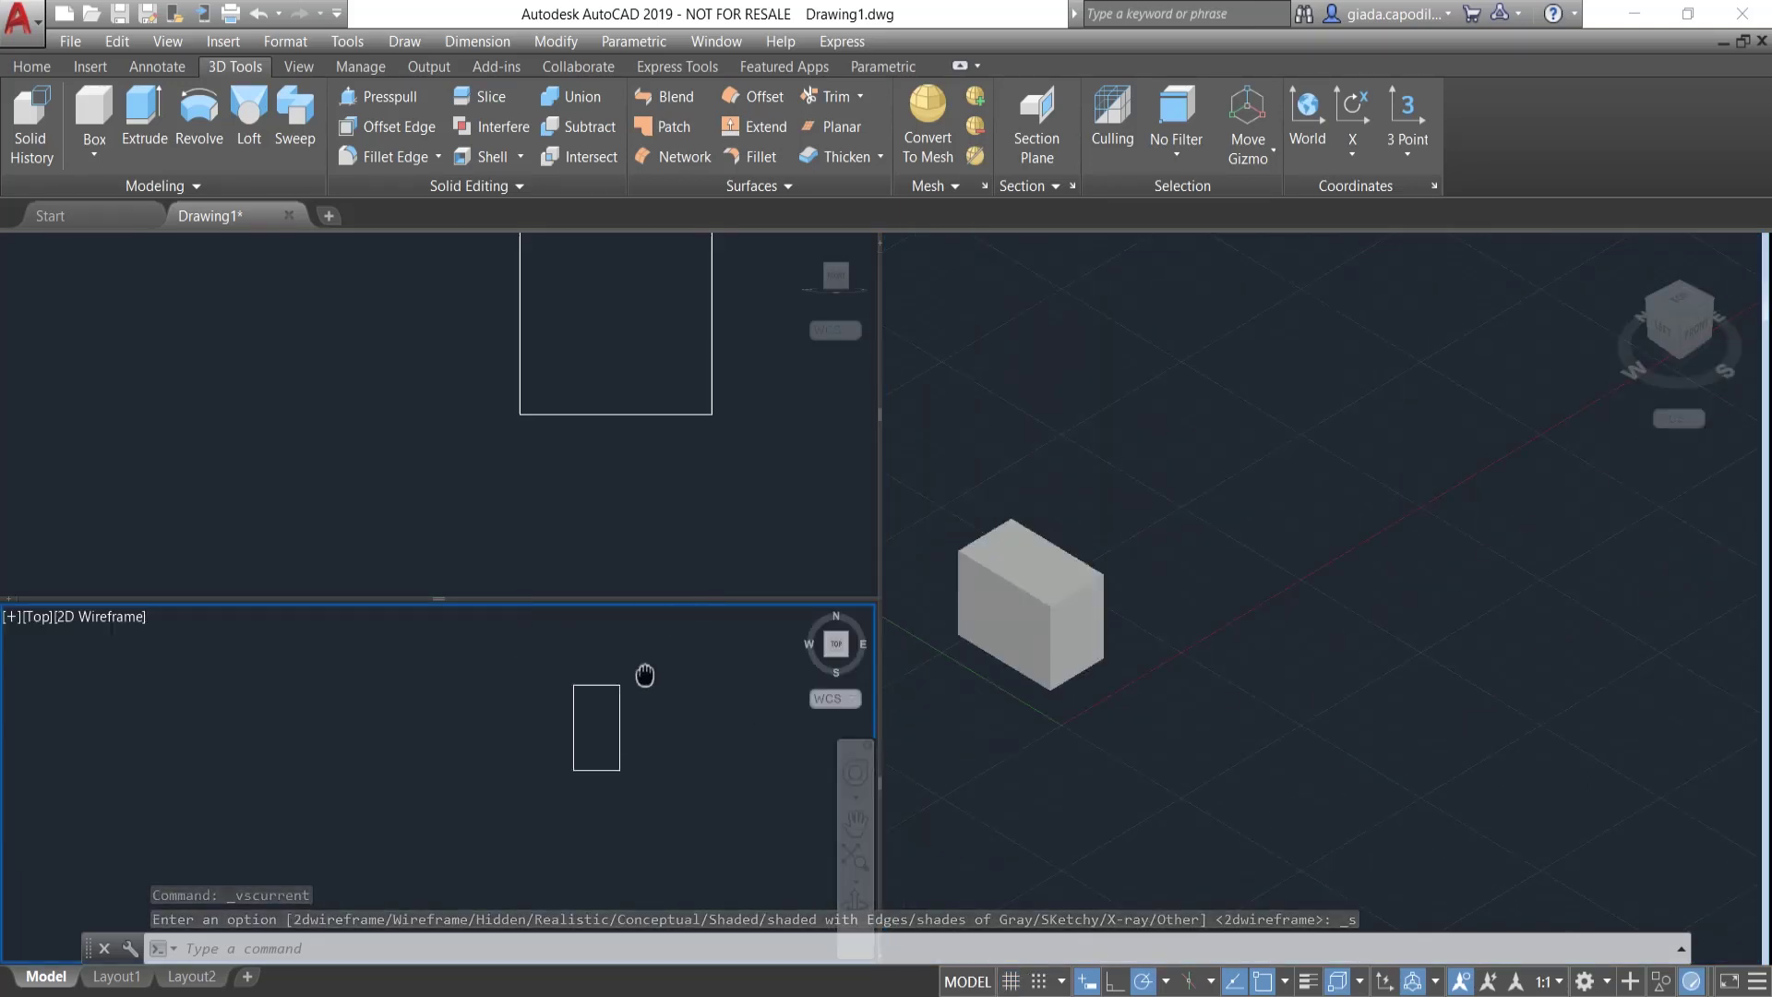
click(634, 441)
scroll(575, 450, down, 2)
middle_drag(575, 450, 436, 467)
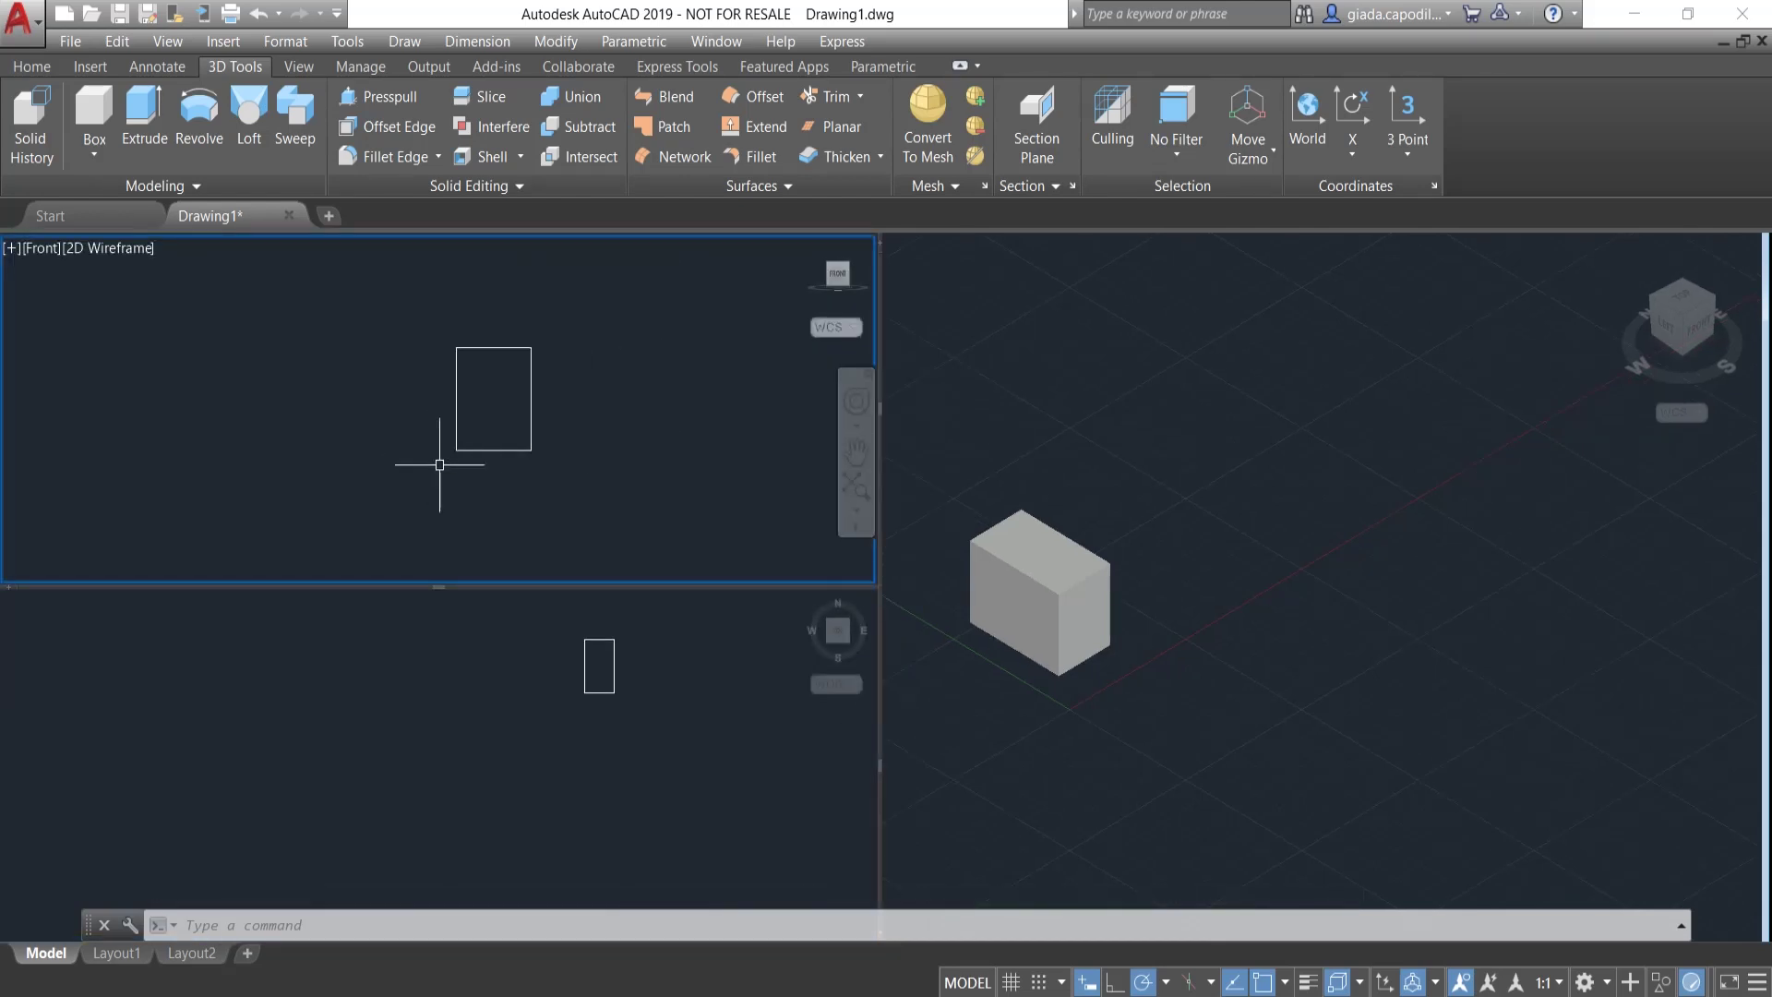
click(1215, 481)
click(1062, 563)
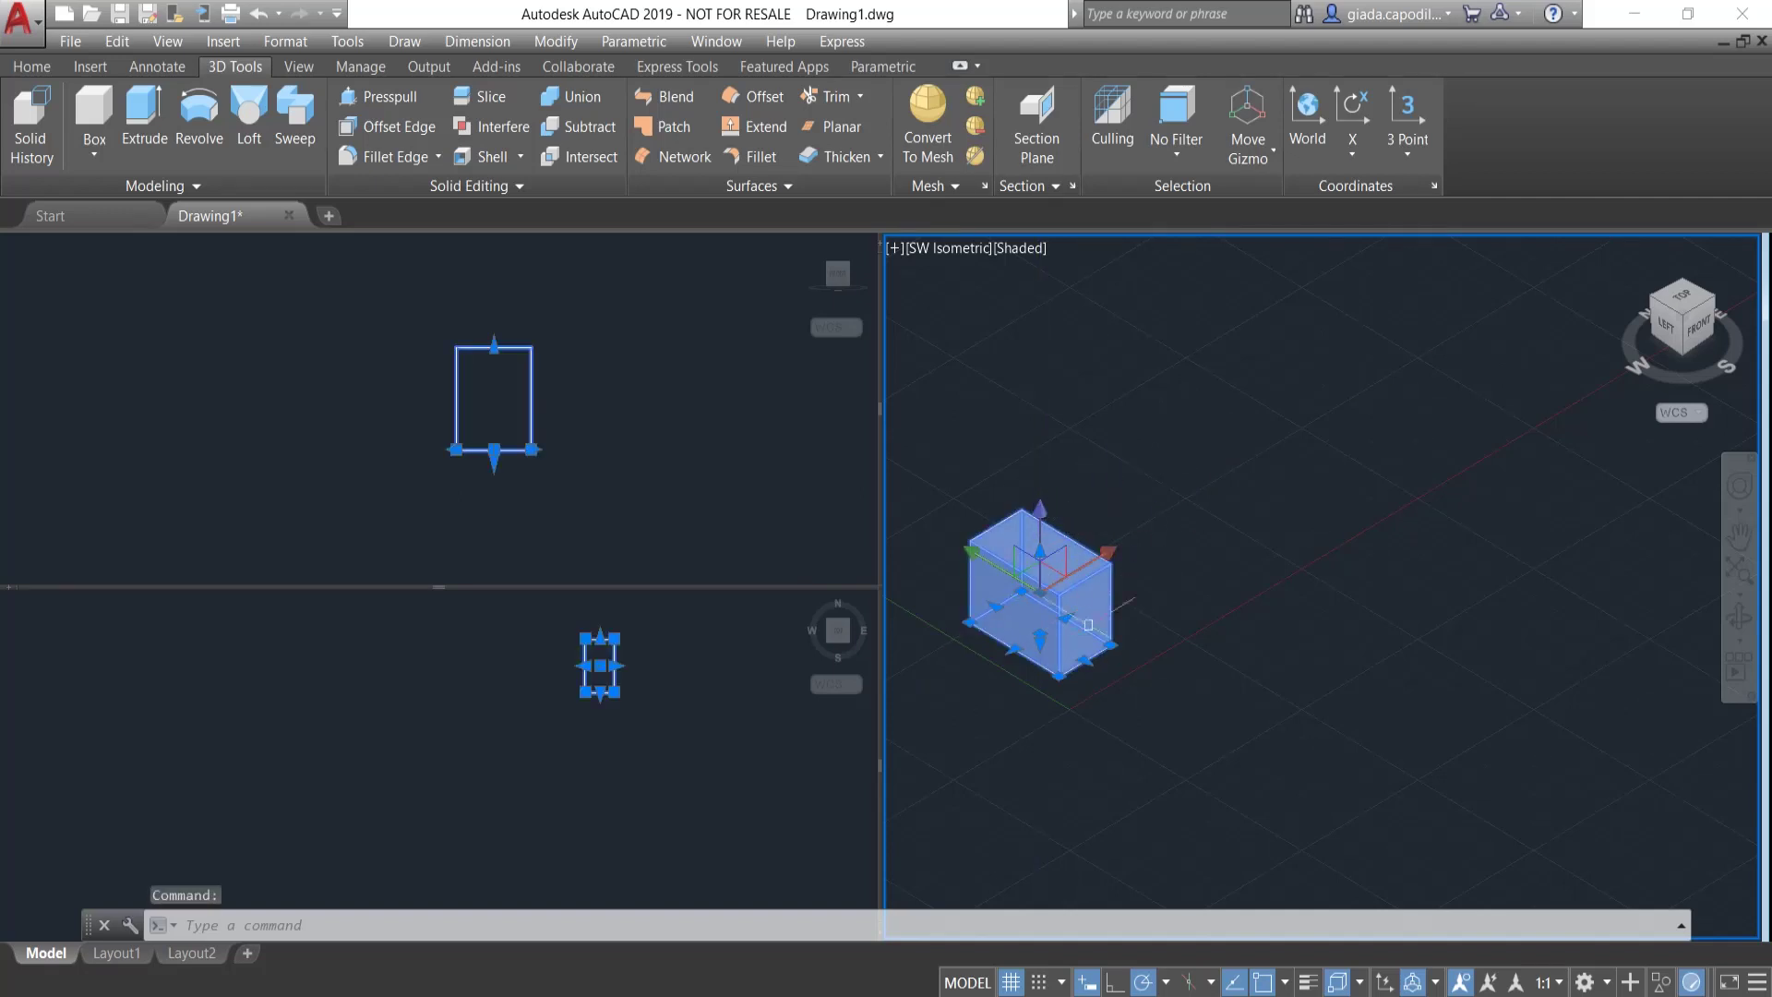
right_click(1126, 583)
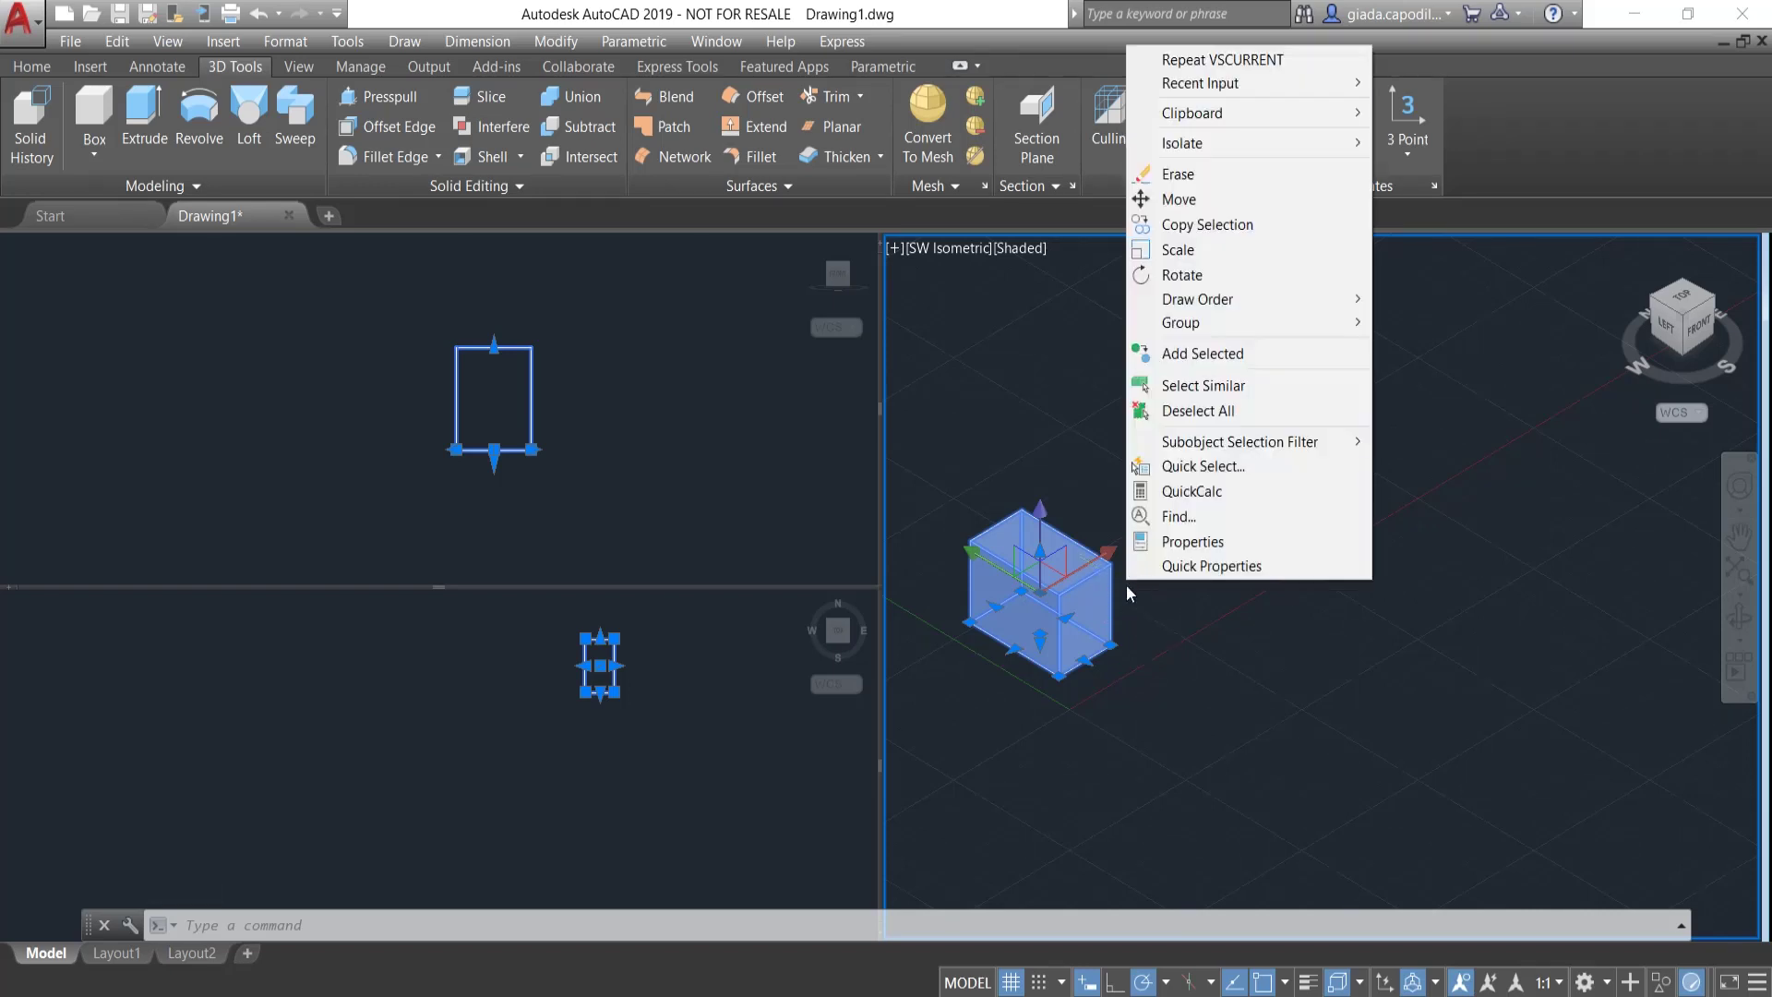
click(1187, 539)
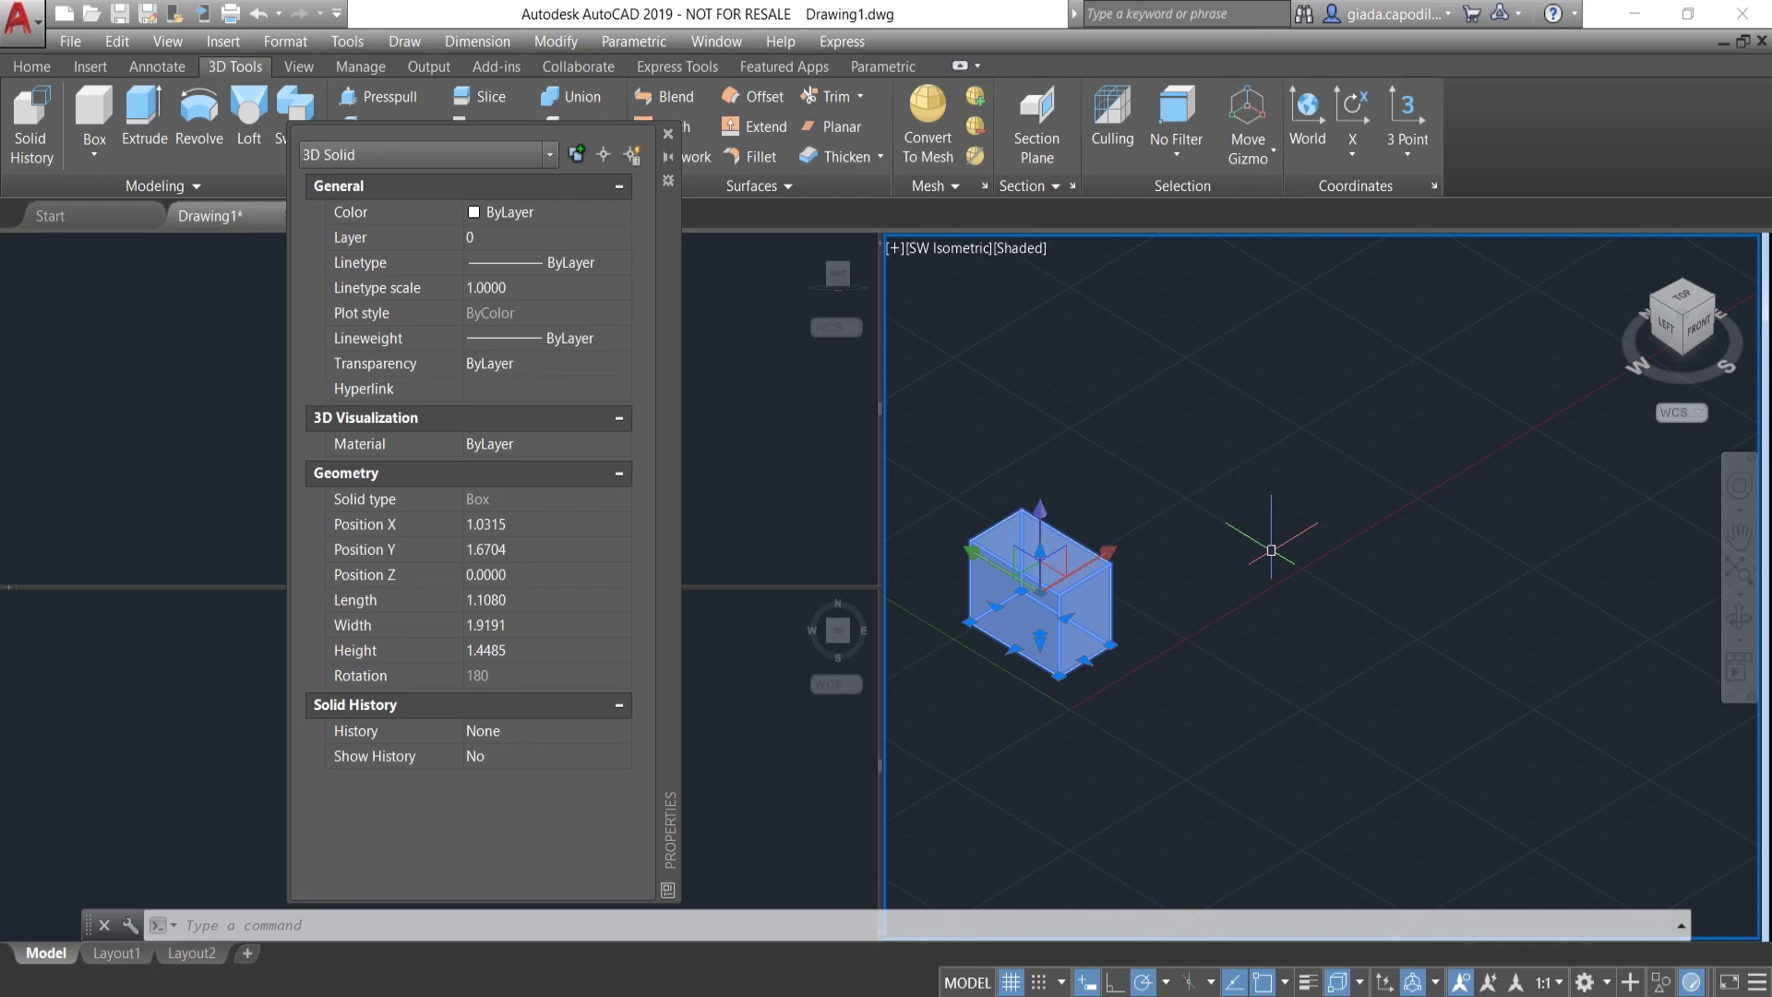
click(668, 135)
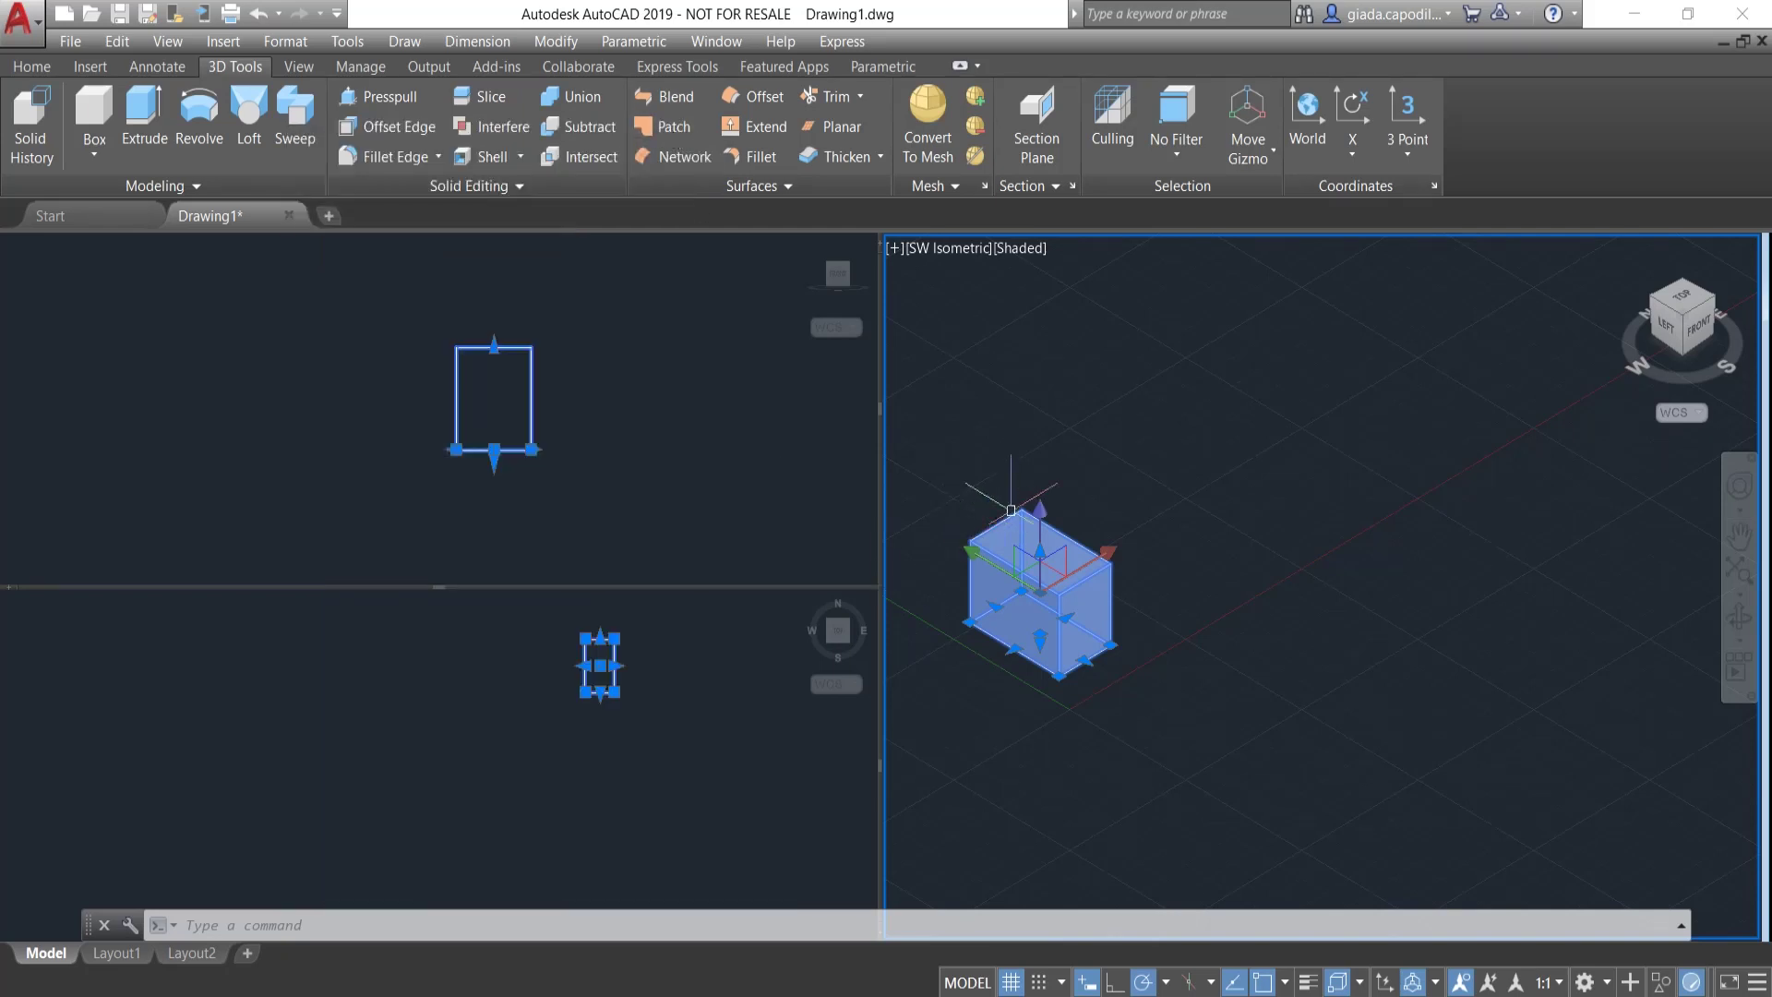
key(Escape)
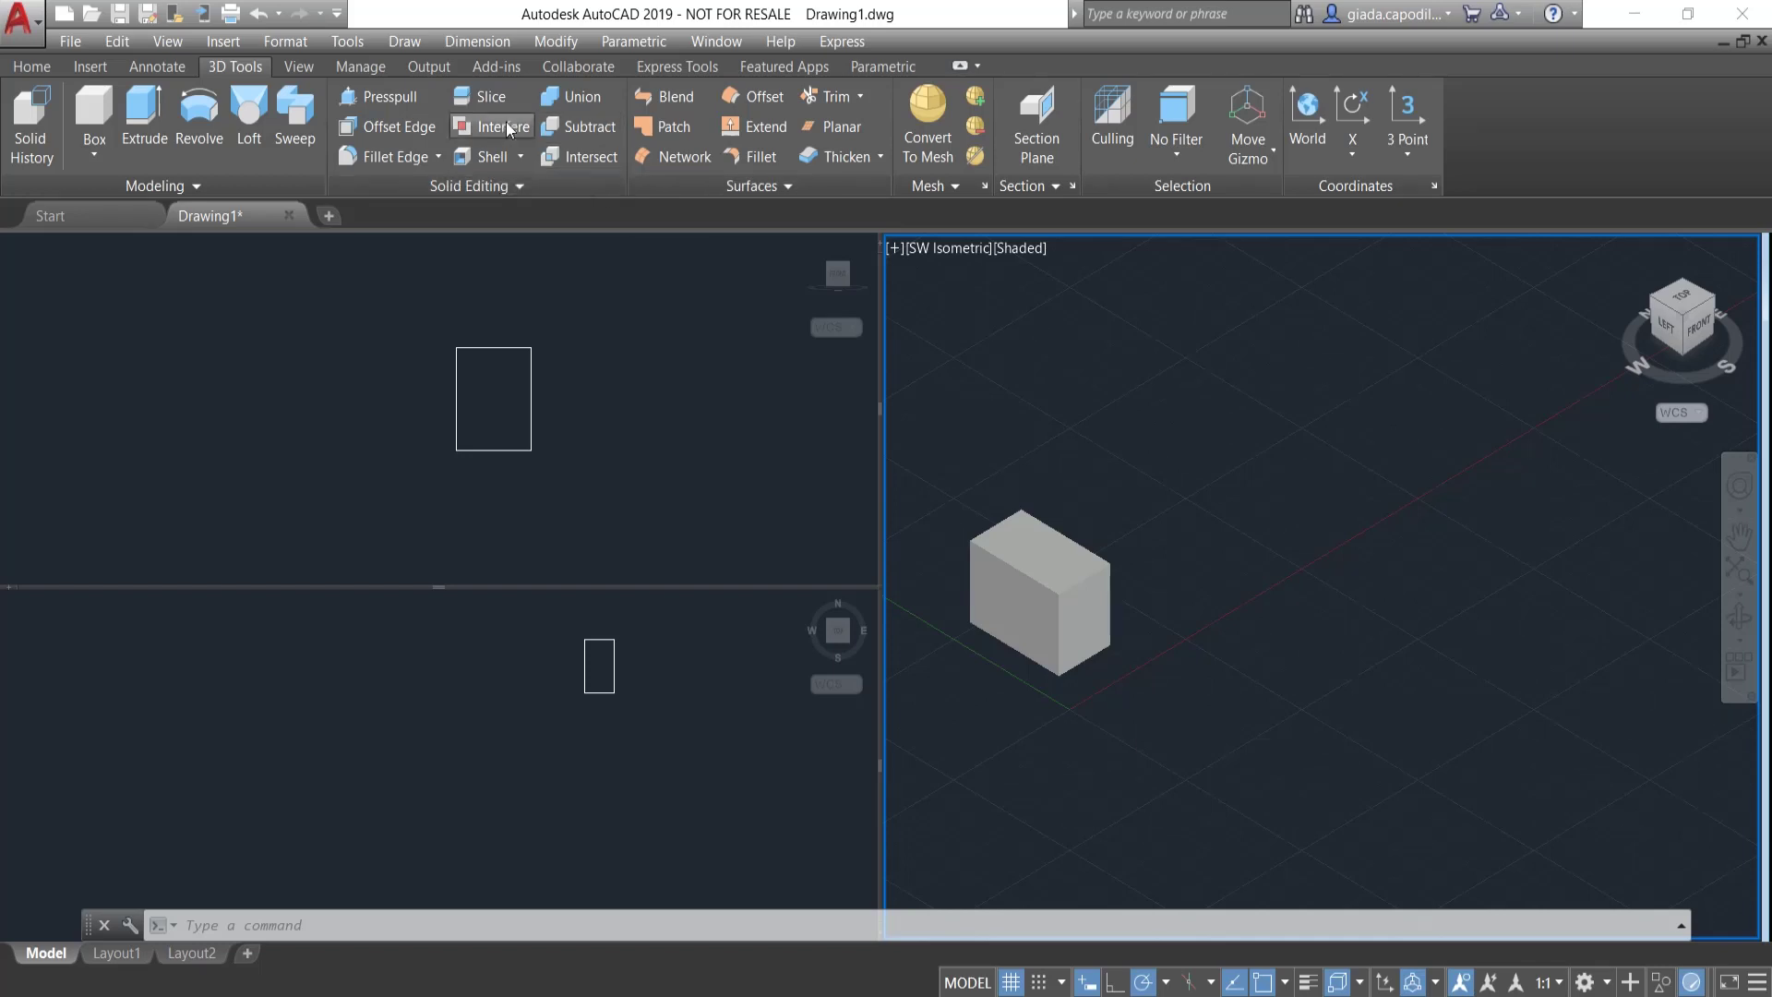
click(594, 192)
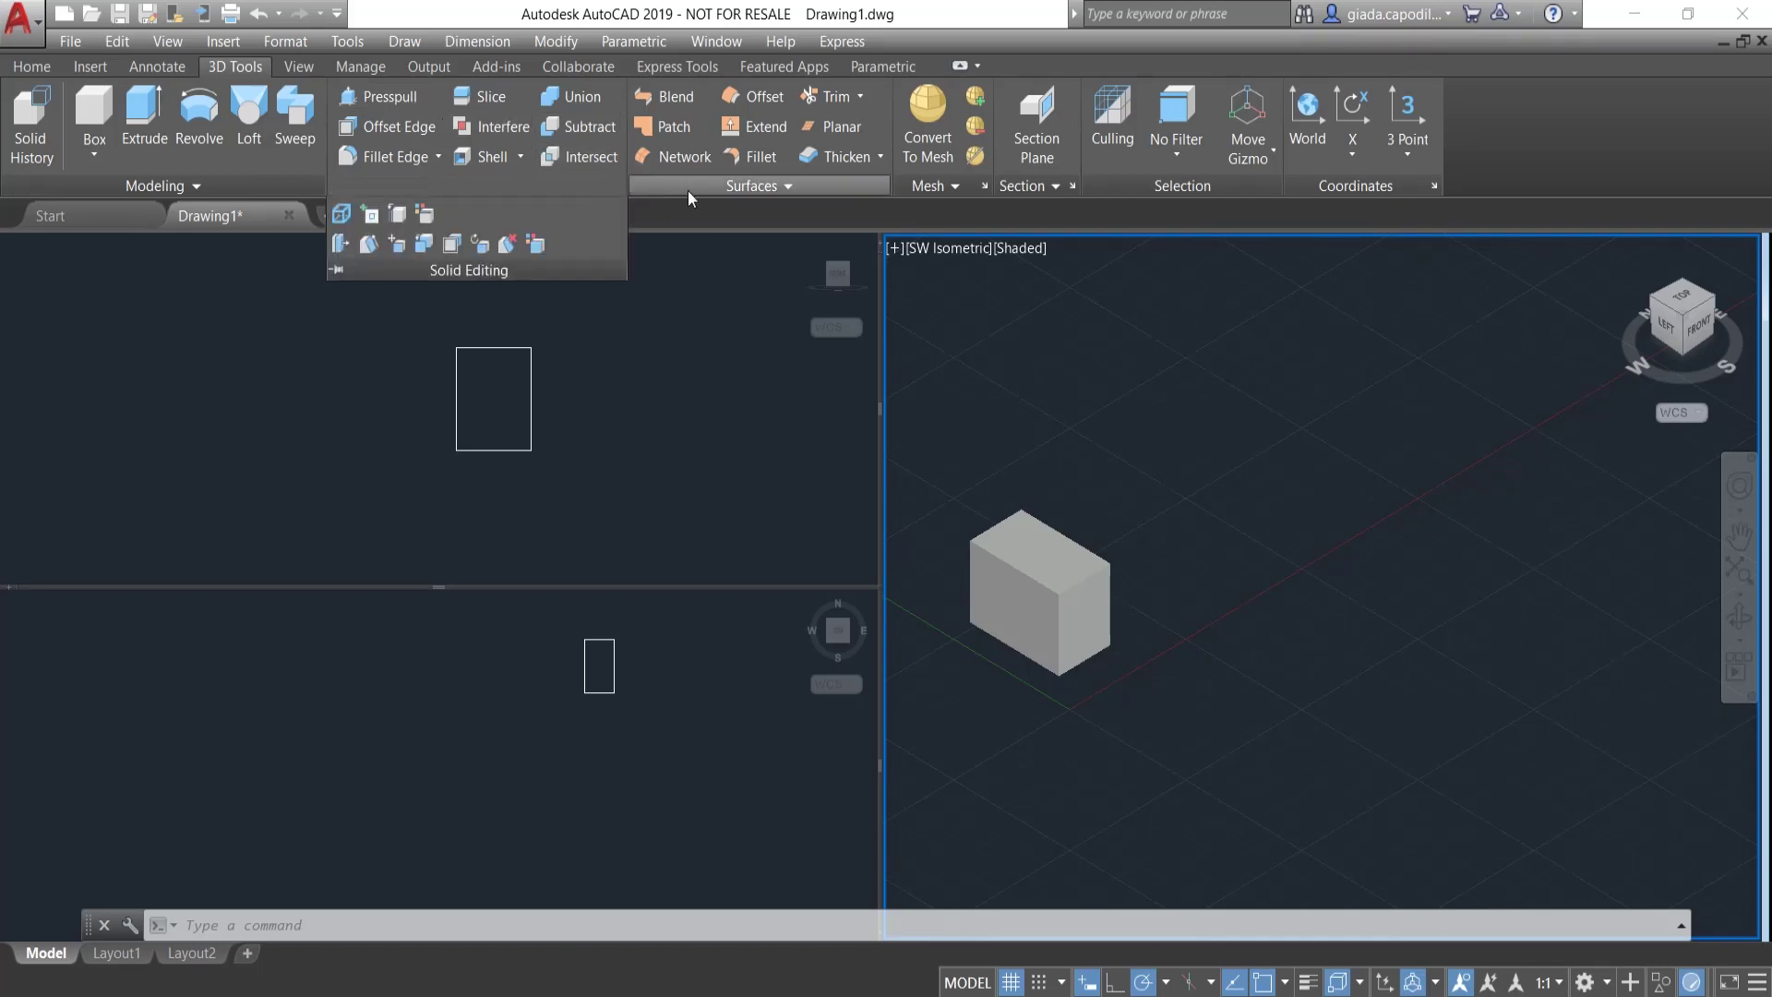
click(696, 190)
click(938, 185)
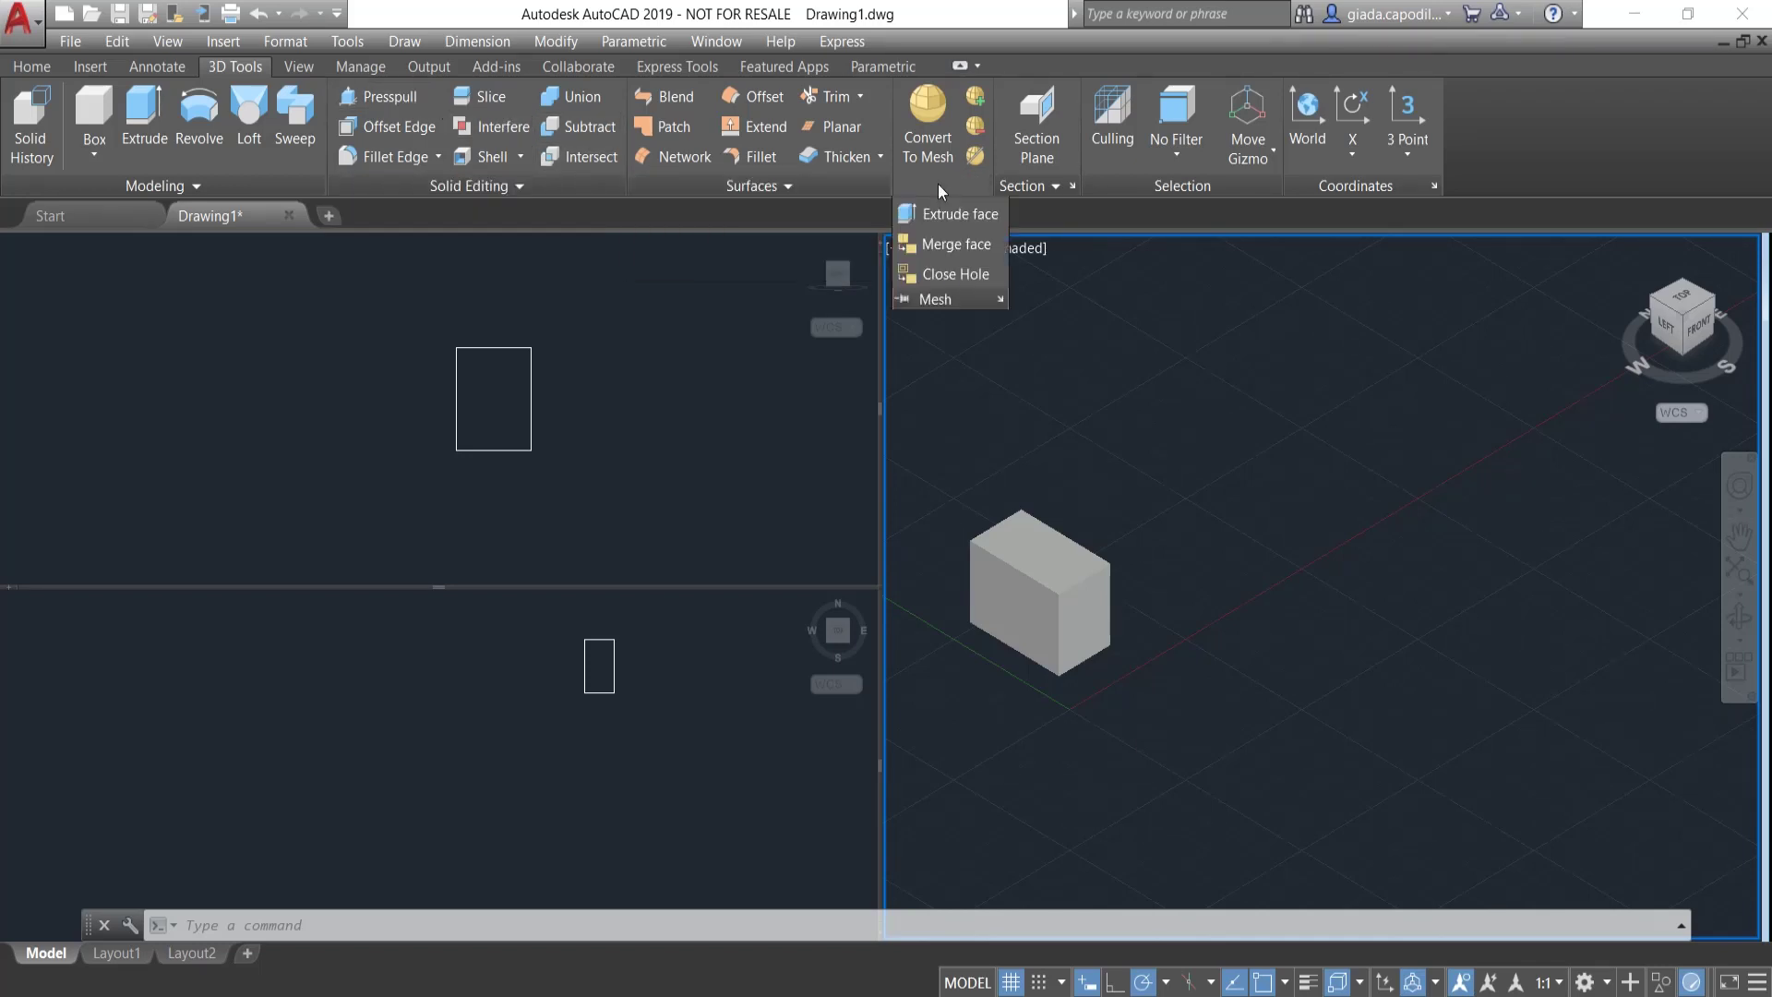
click(1054, 186)
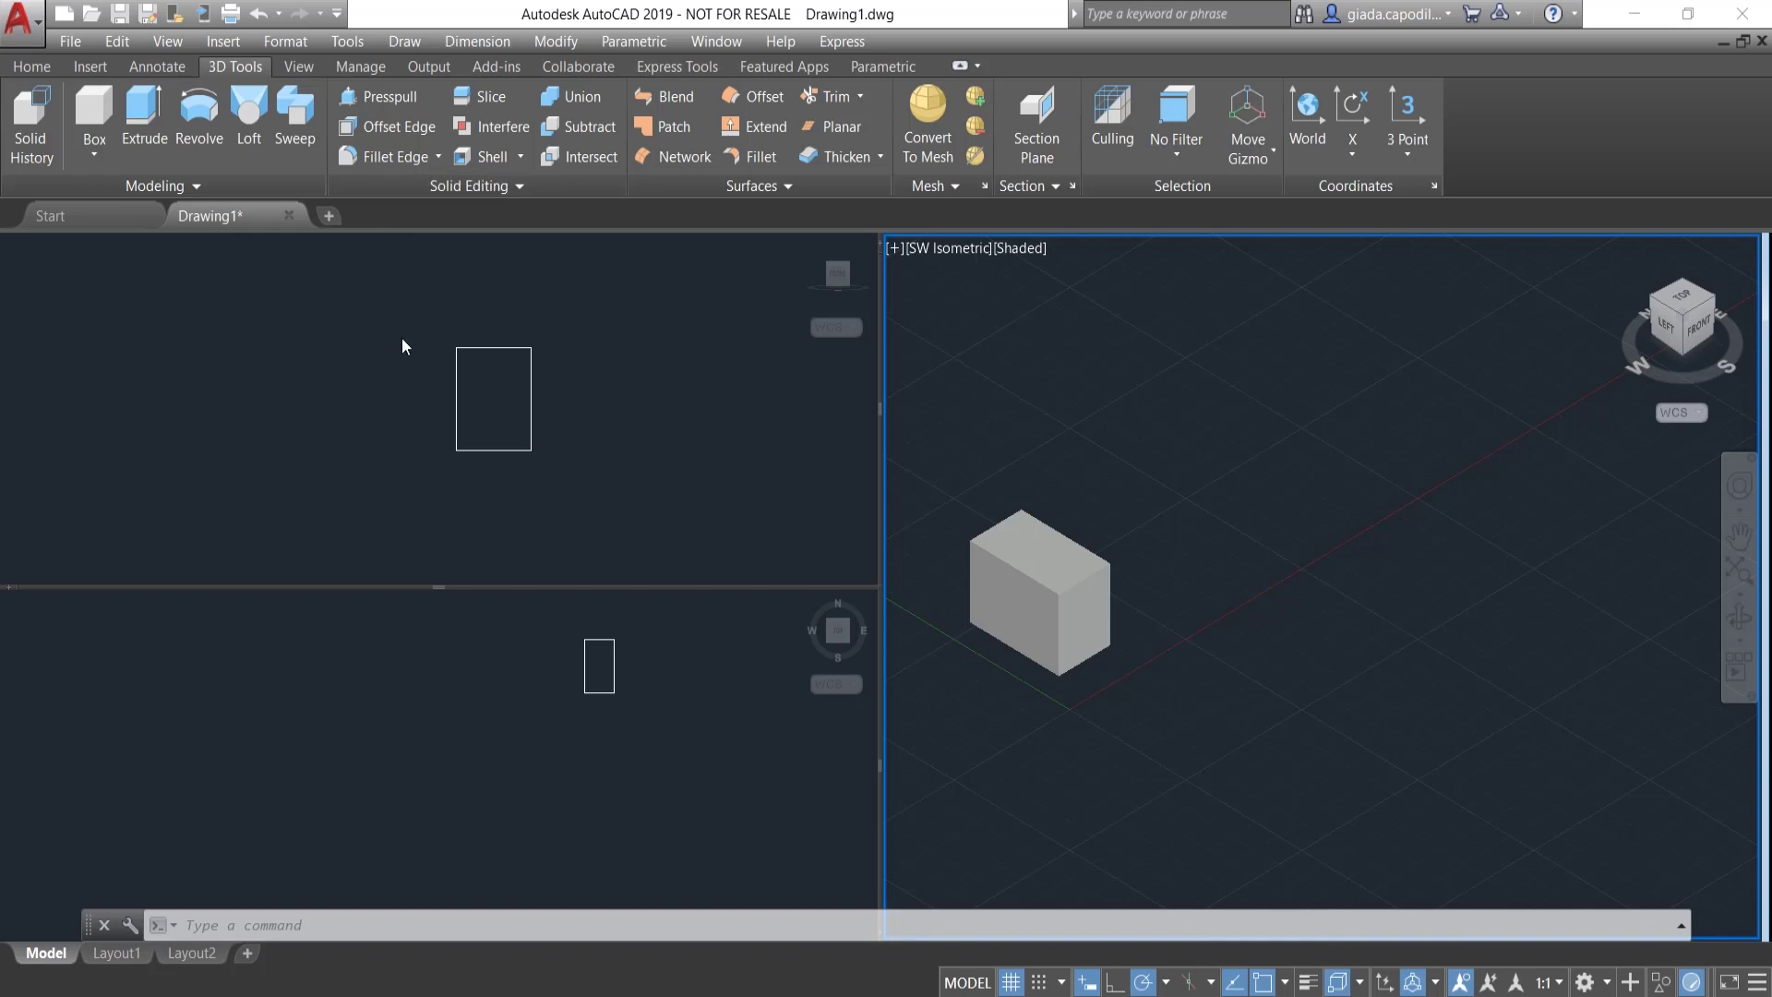
click(479, 192)
click(92, 156)
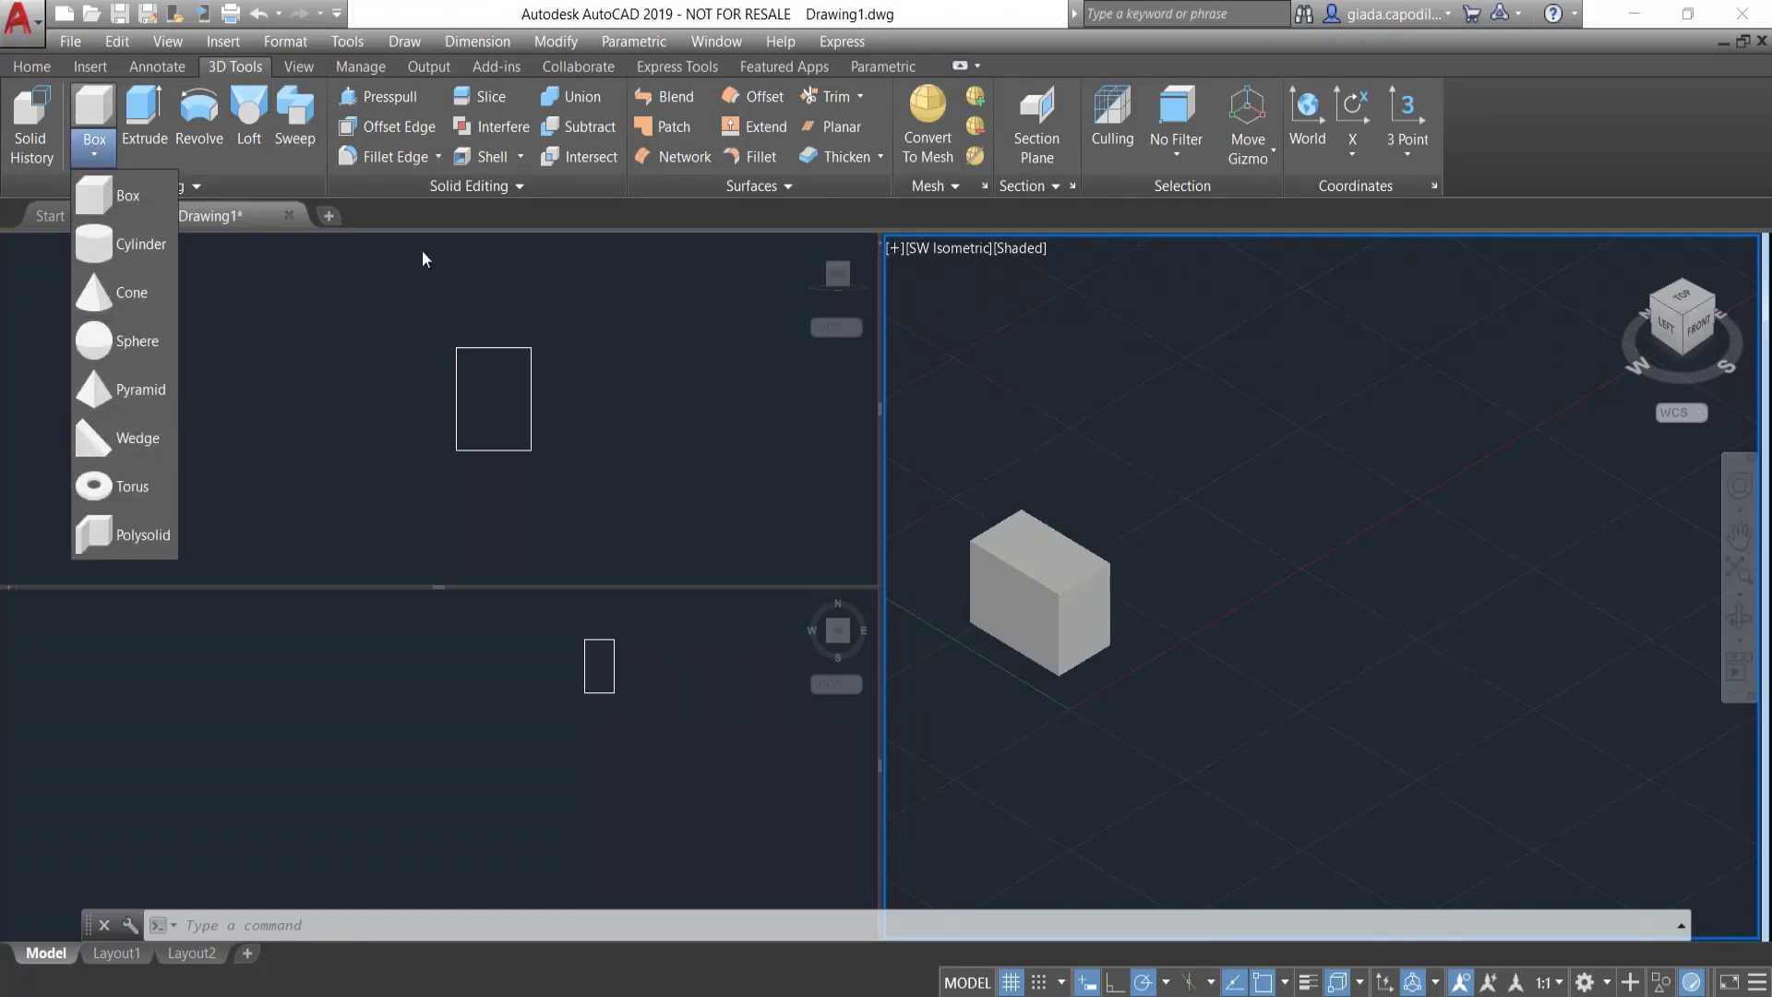
- Start a second box from the Box dropdown, then cancel it with Esc
click(1280, 480)
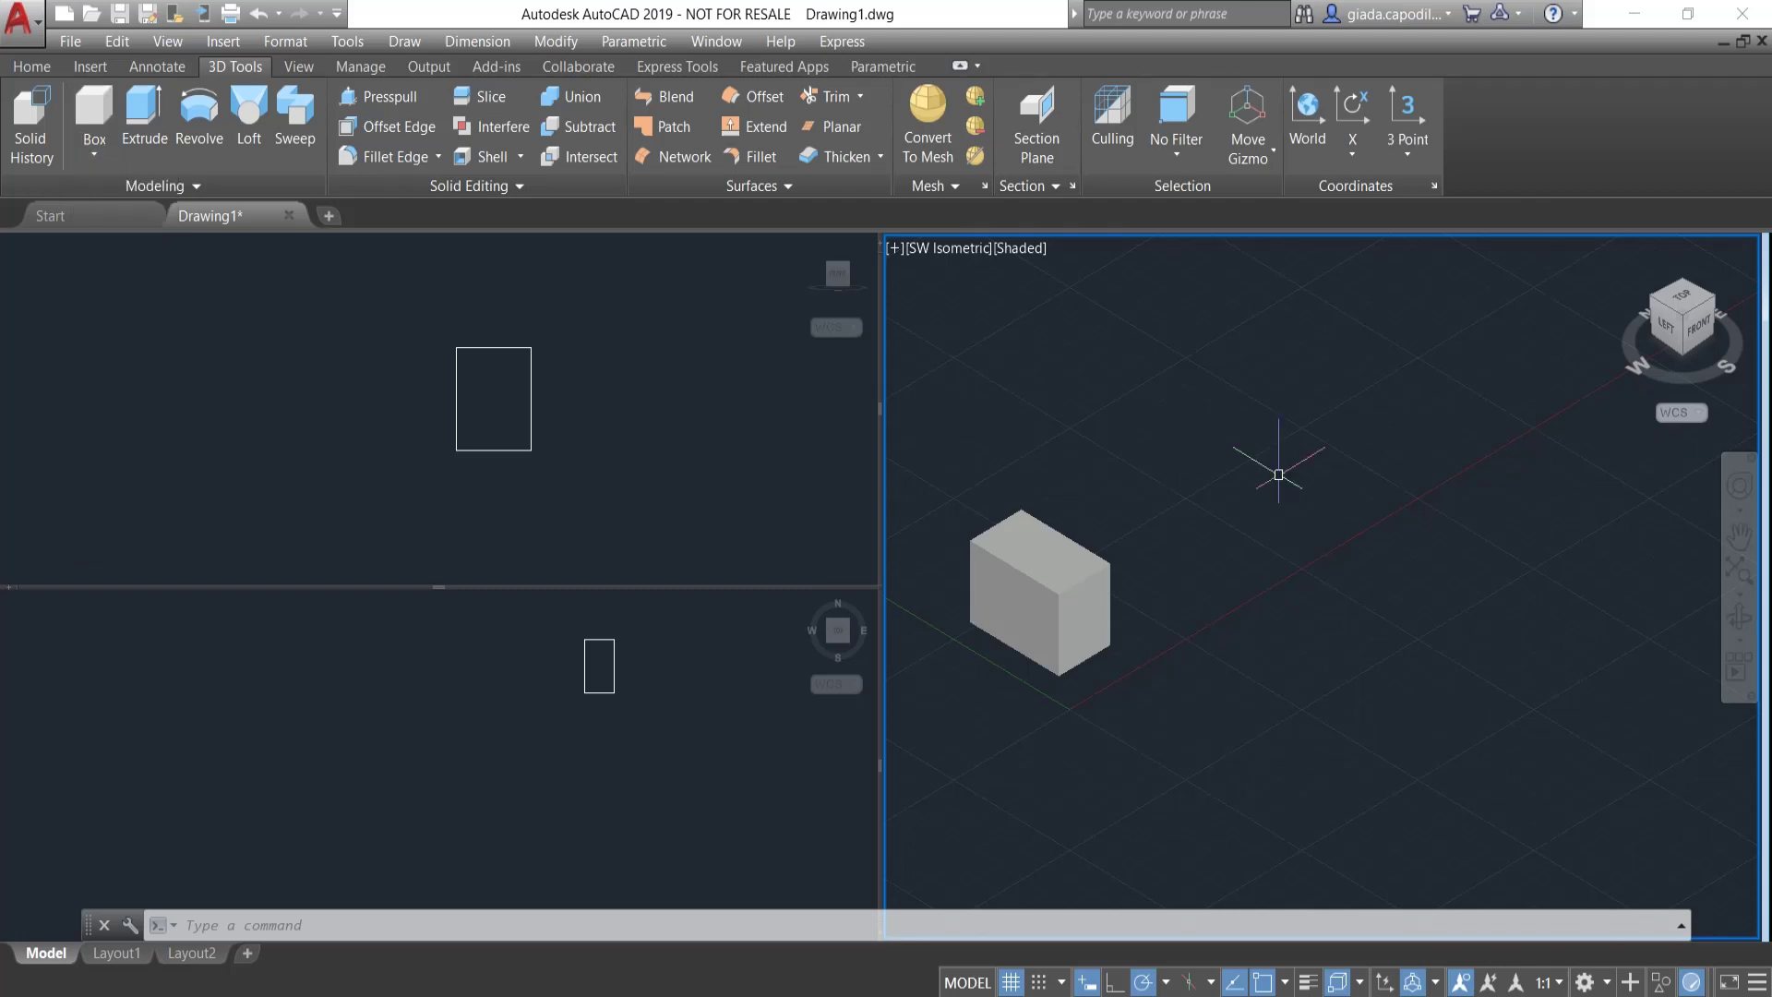
click(93, 152)
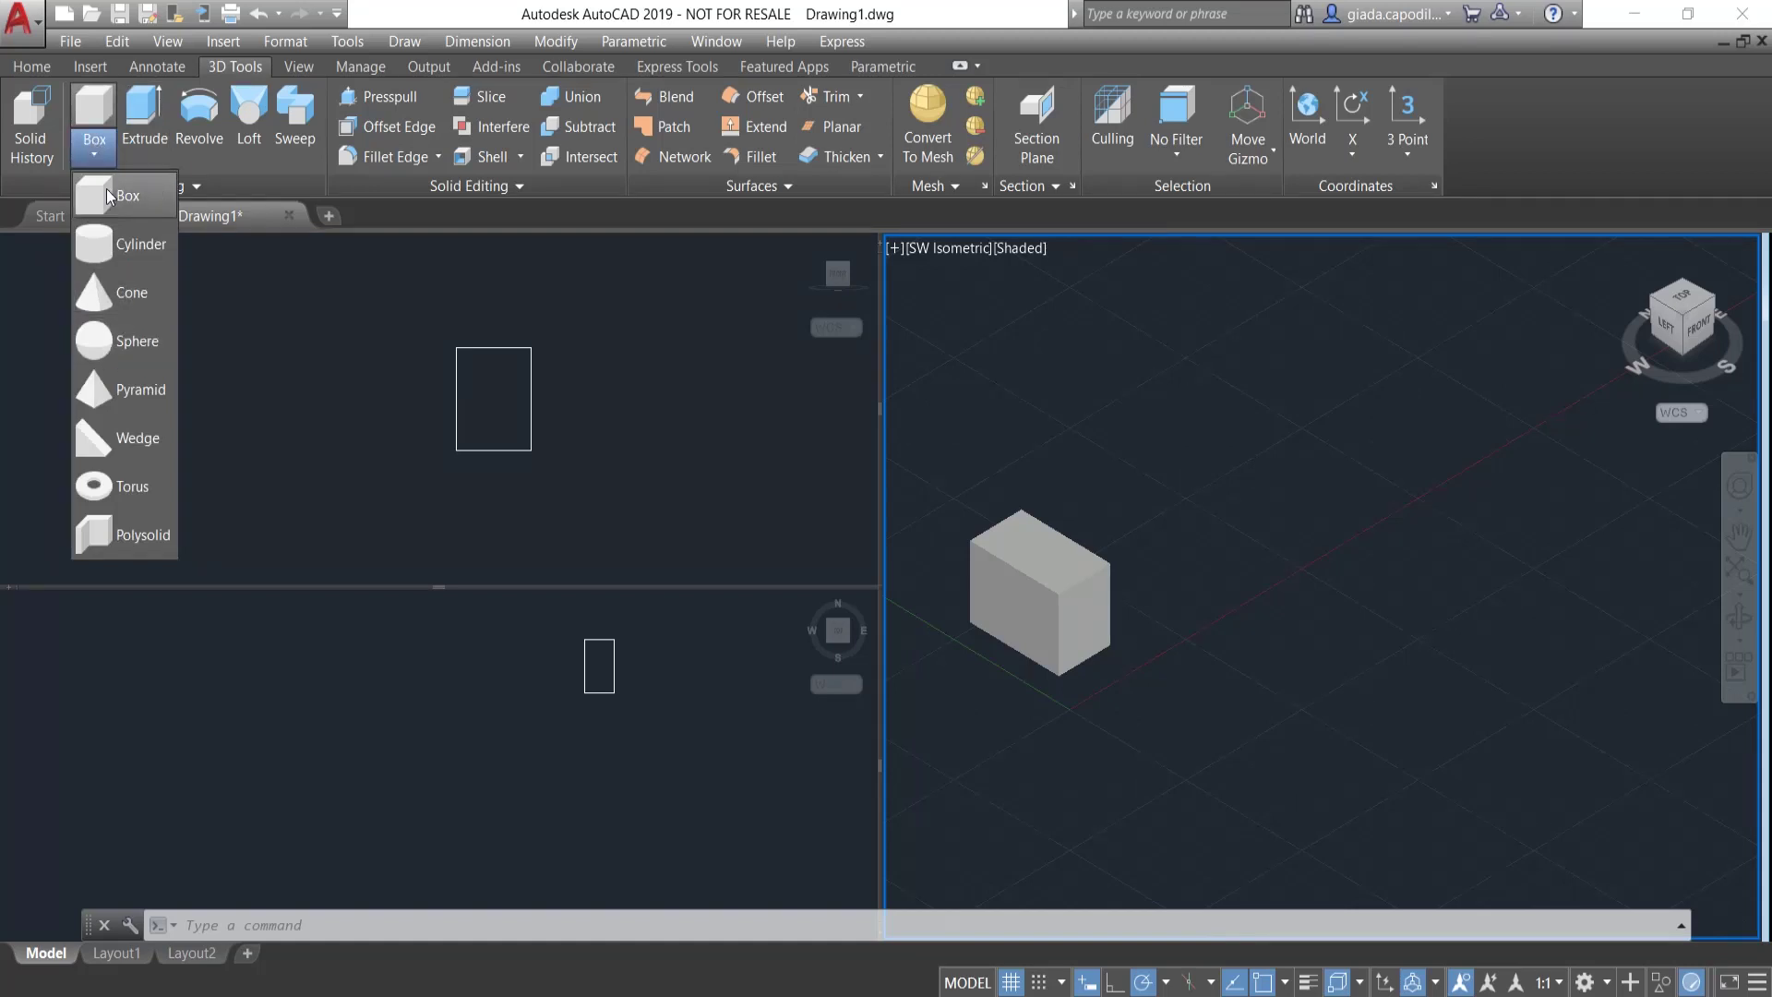
click(108, 196)
click(1248, 495)
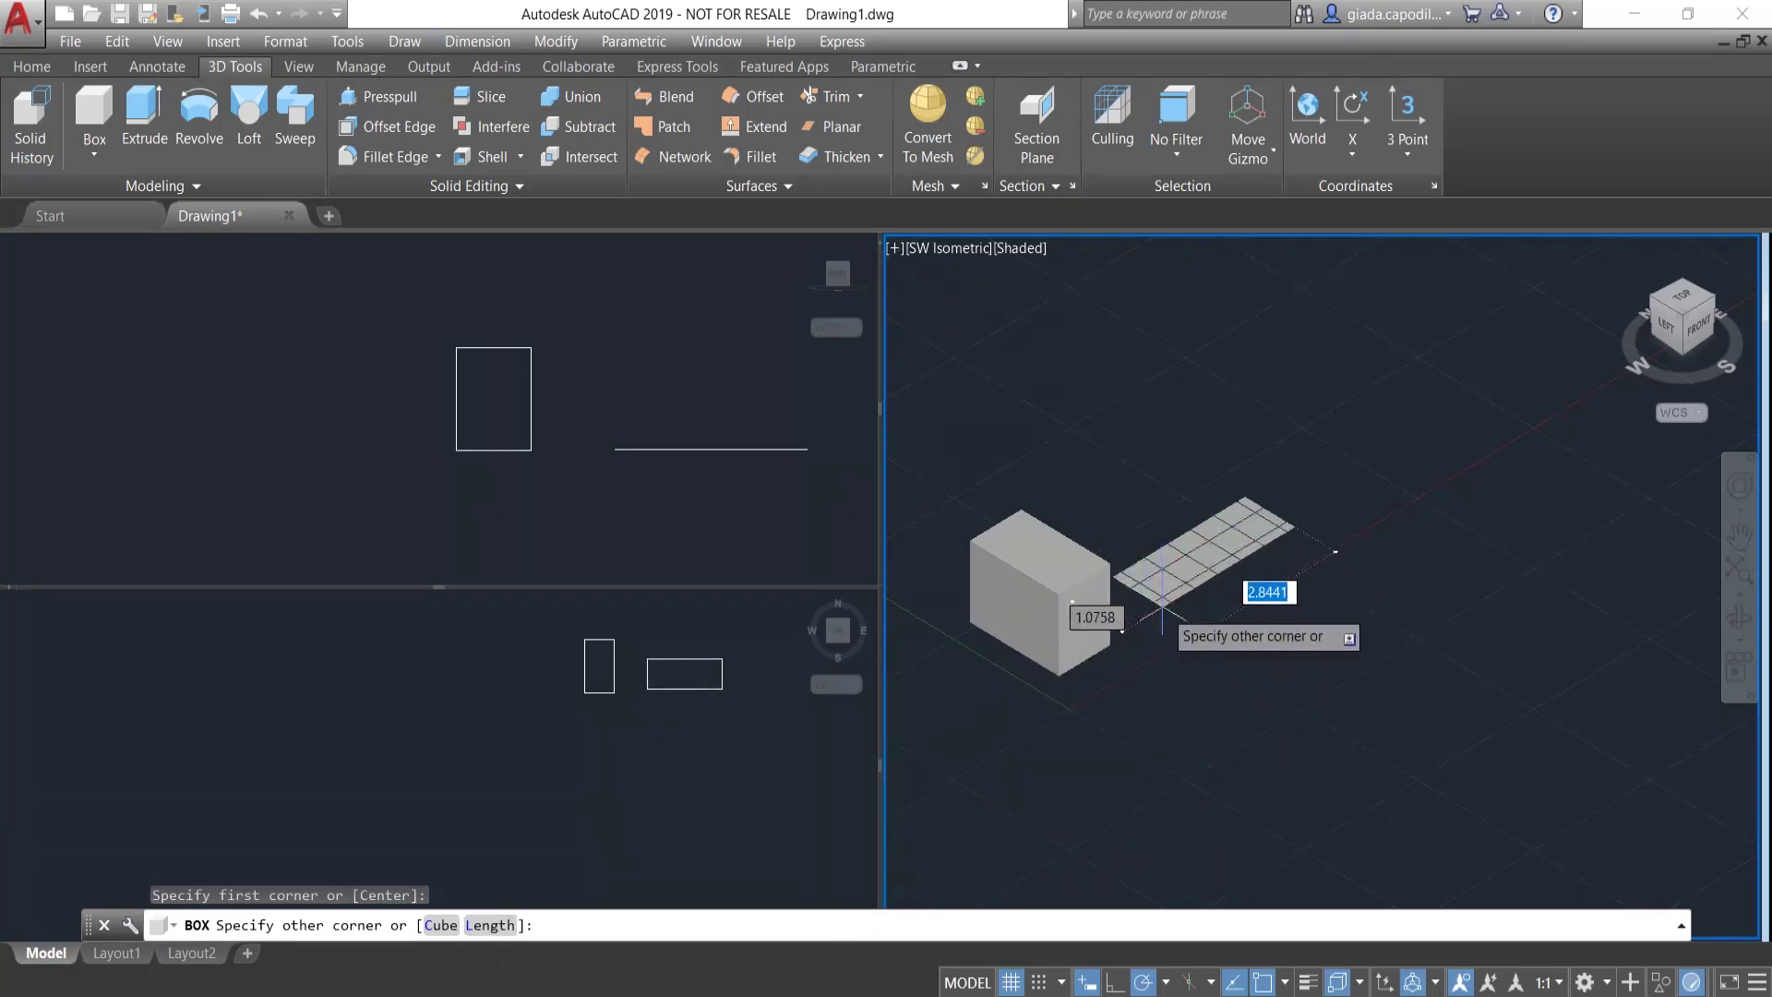
key(Escape)
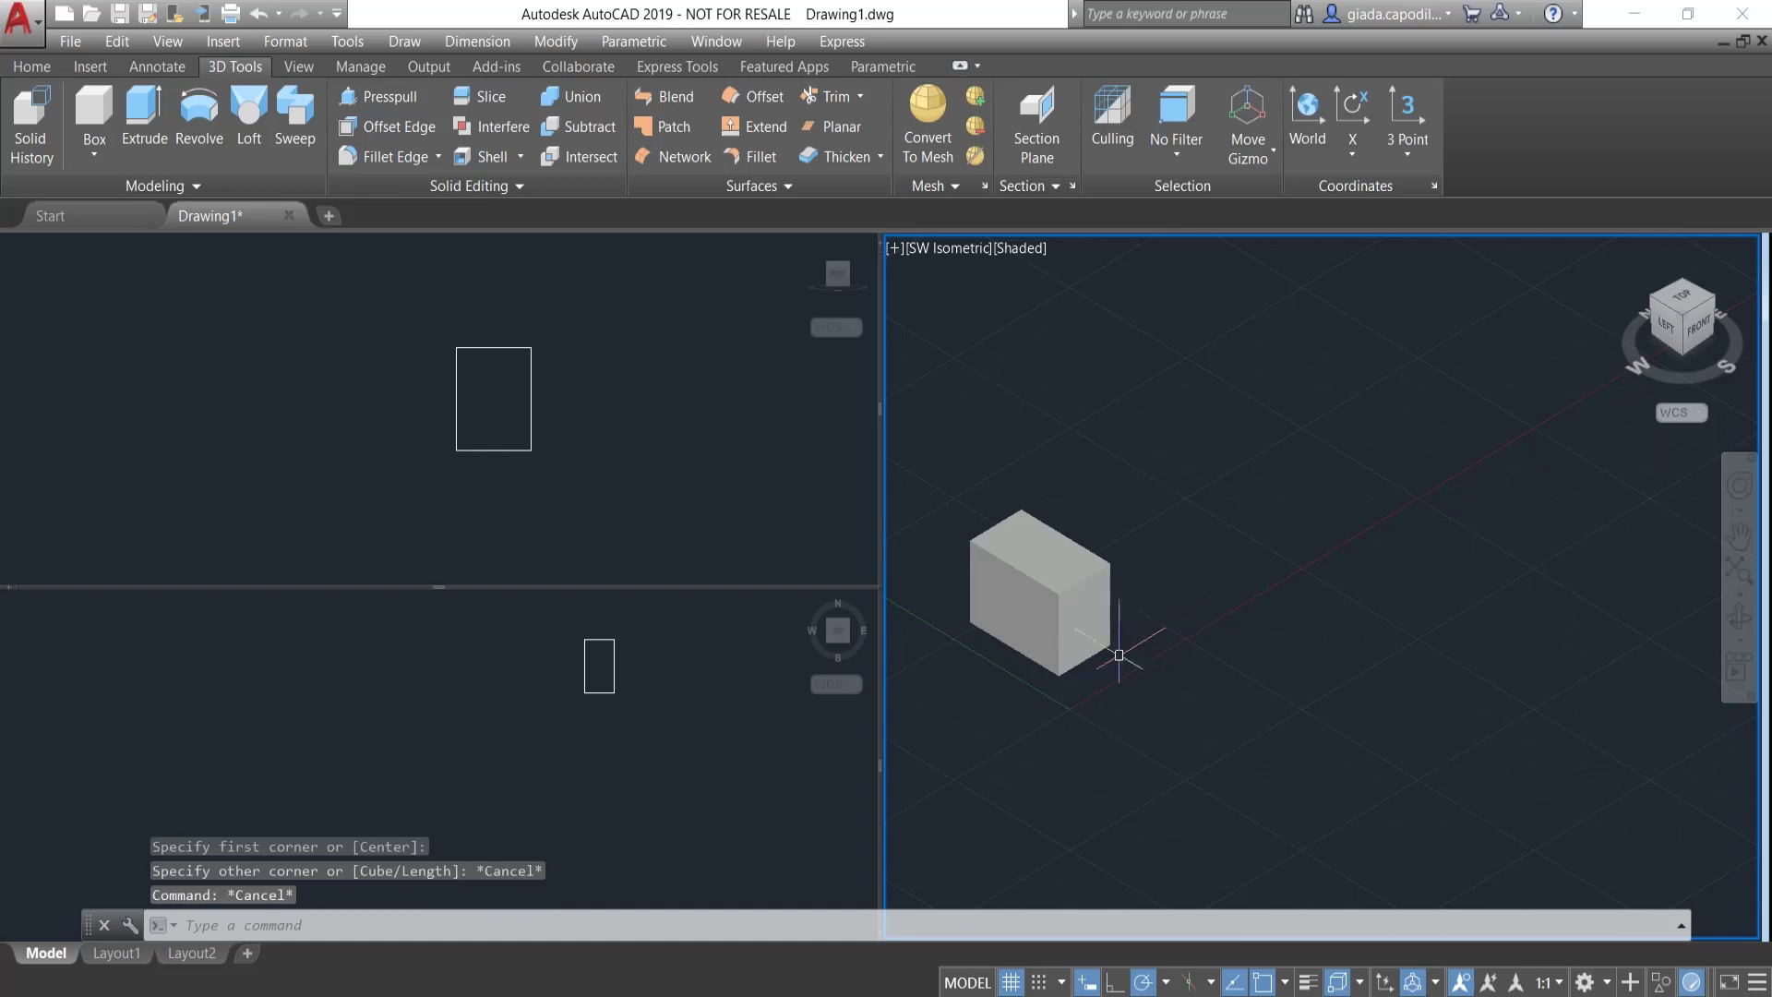
click(32, 67)
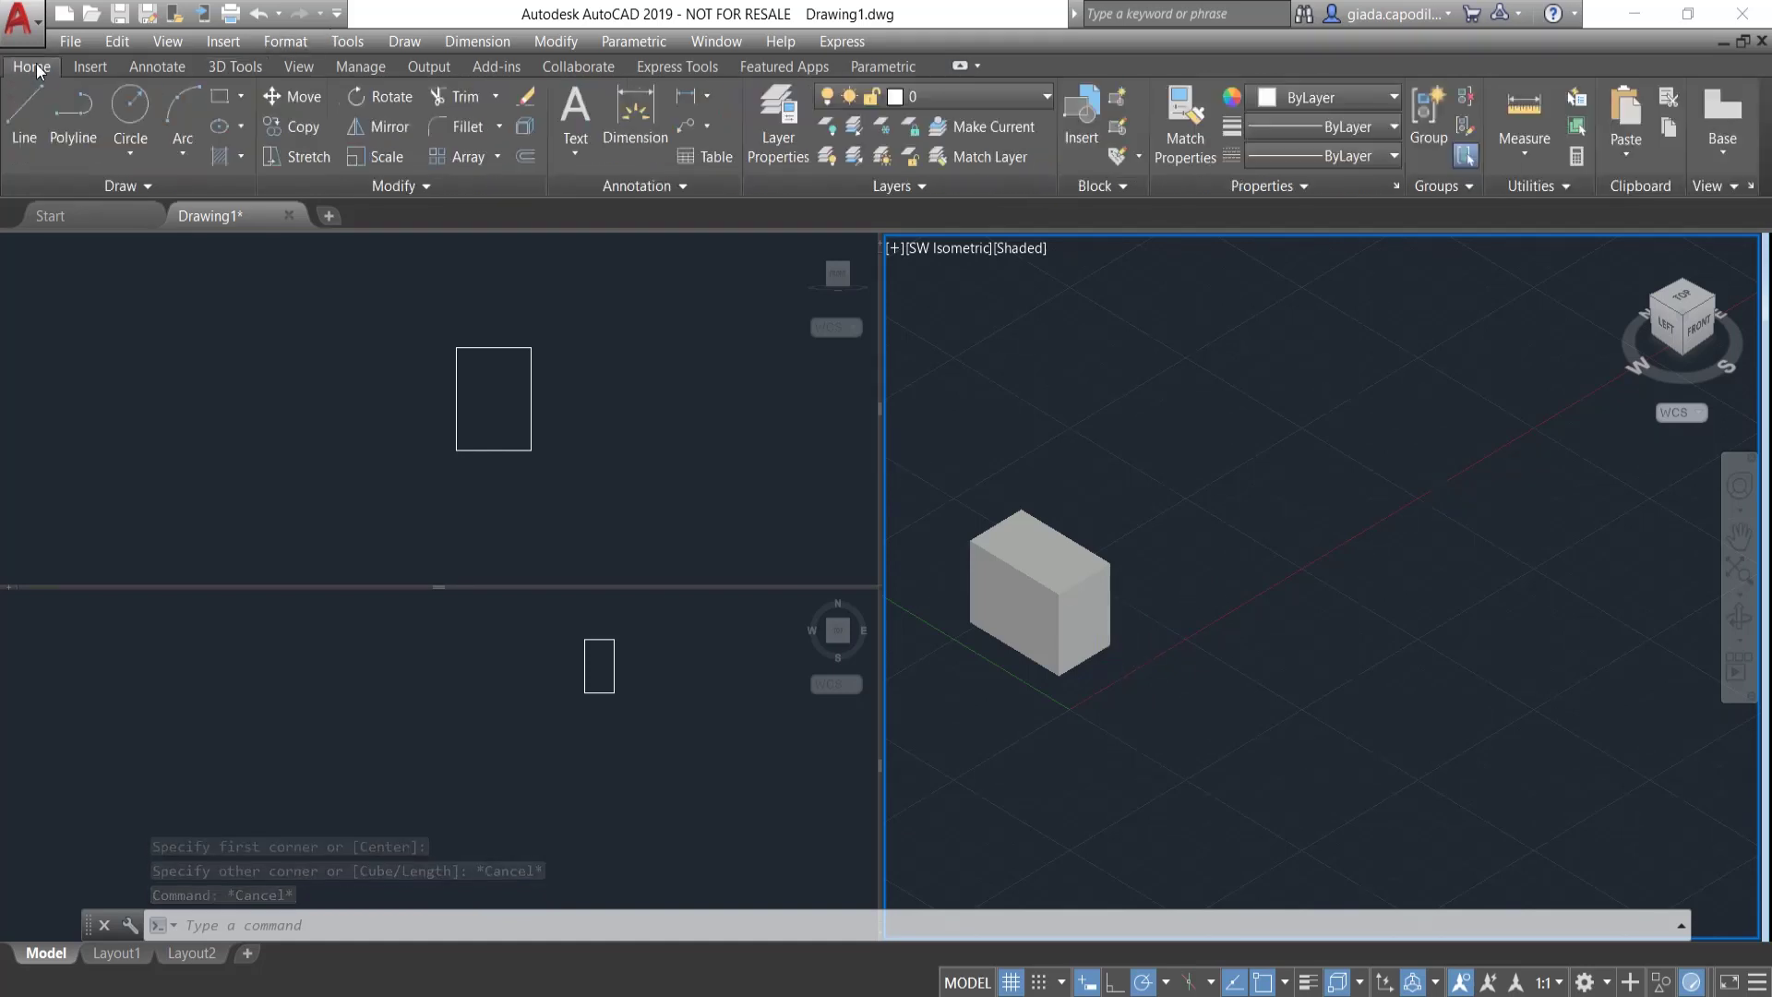
- Draw a polyline beside the box through four corner points, adding an arc segment for the notch
click(73, 115)
click(1225, 468)
click(1331, 346)
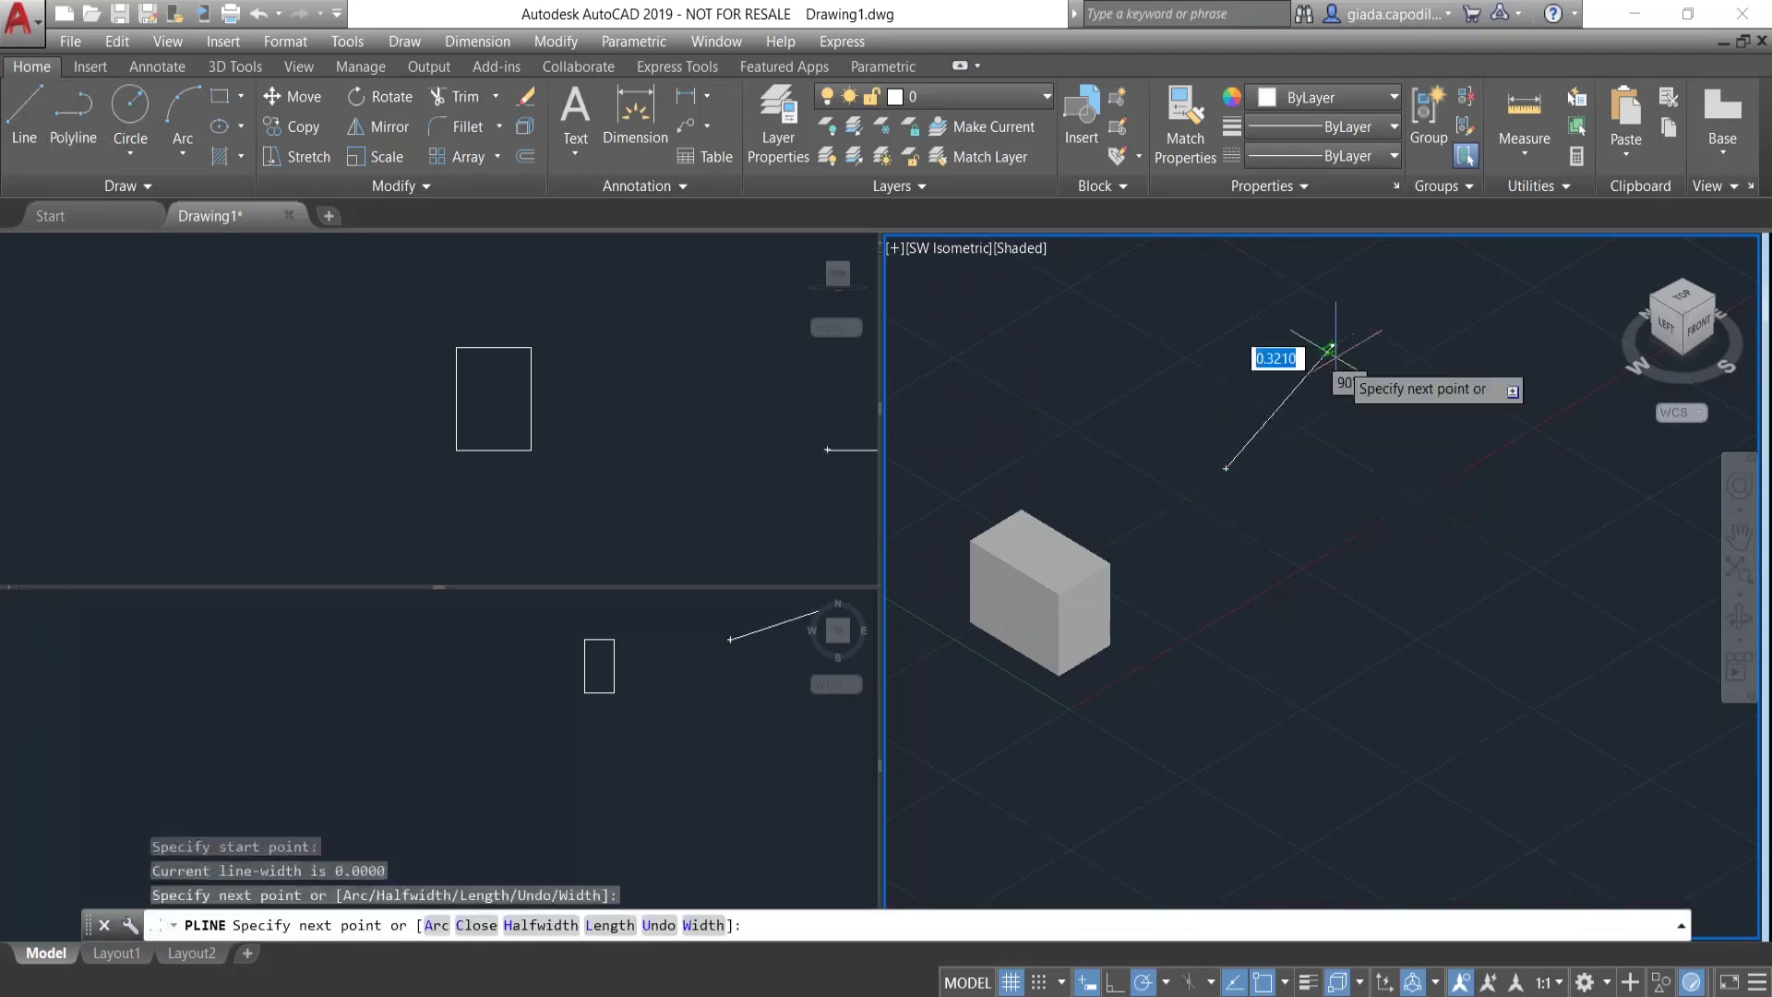
click(1492, 396)
click(1455, 486)
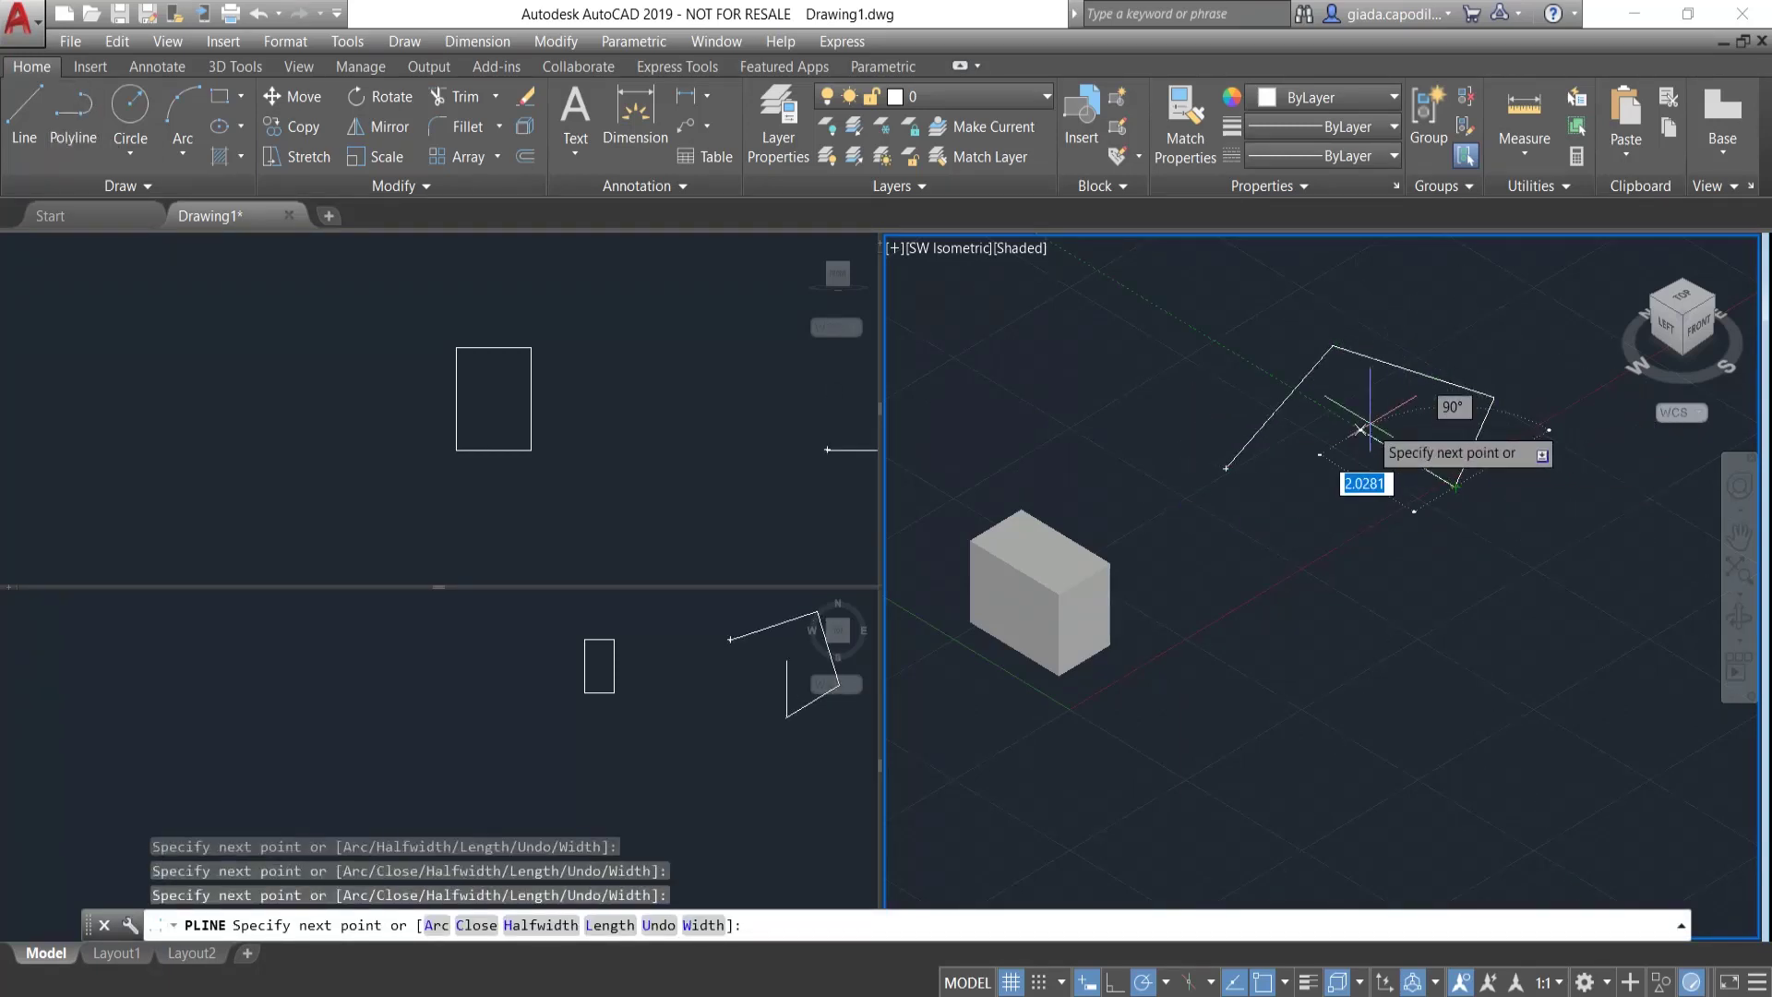
right_click(1377, 426)
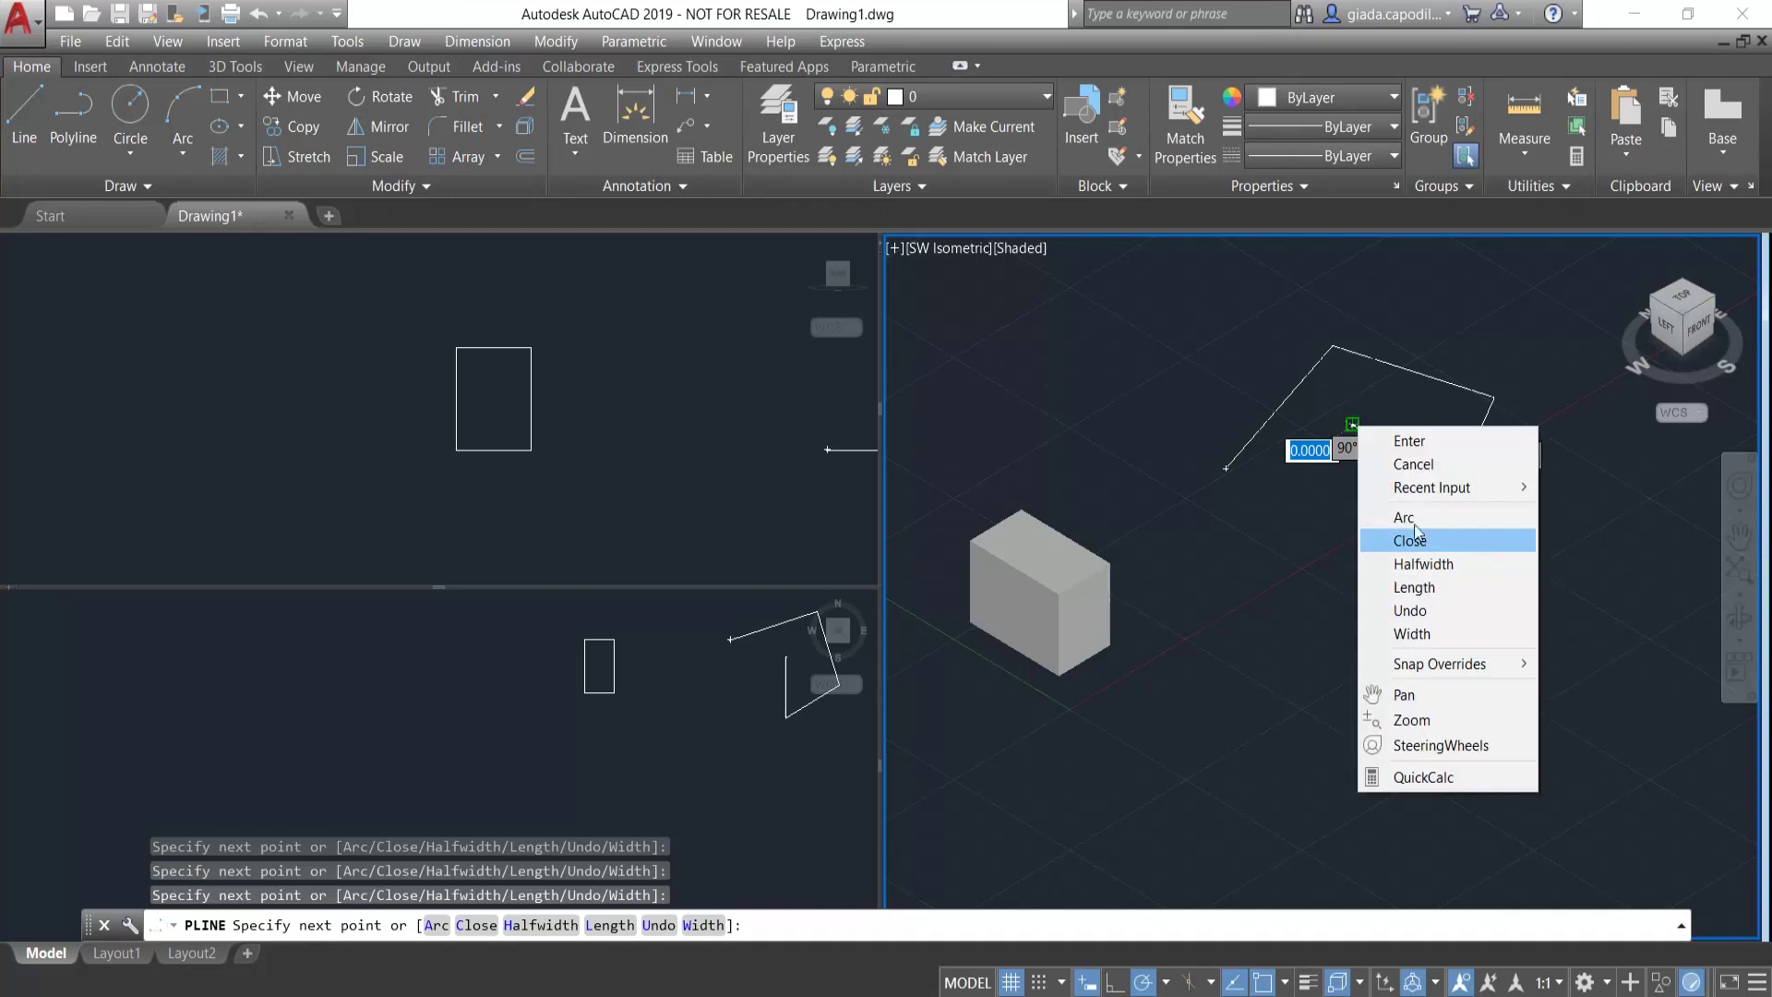
click(1394, 513)
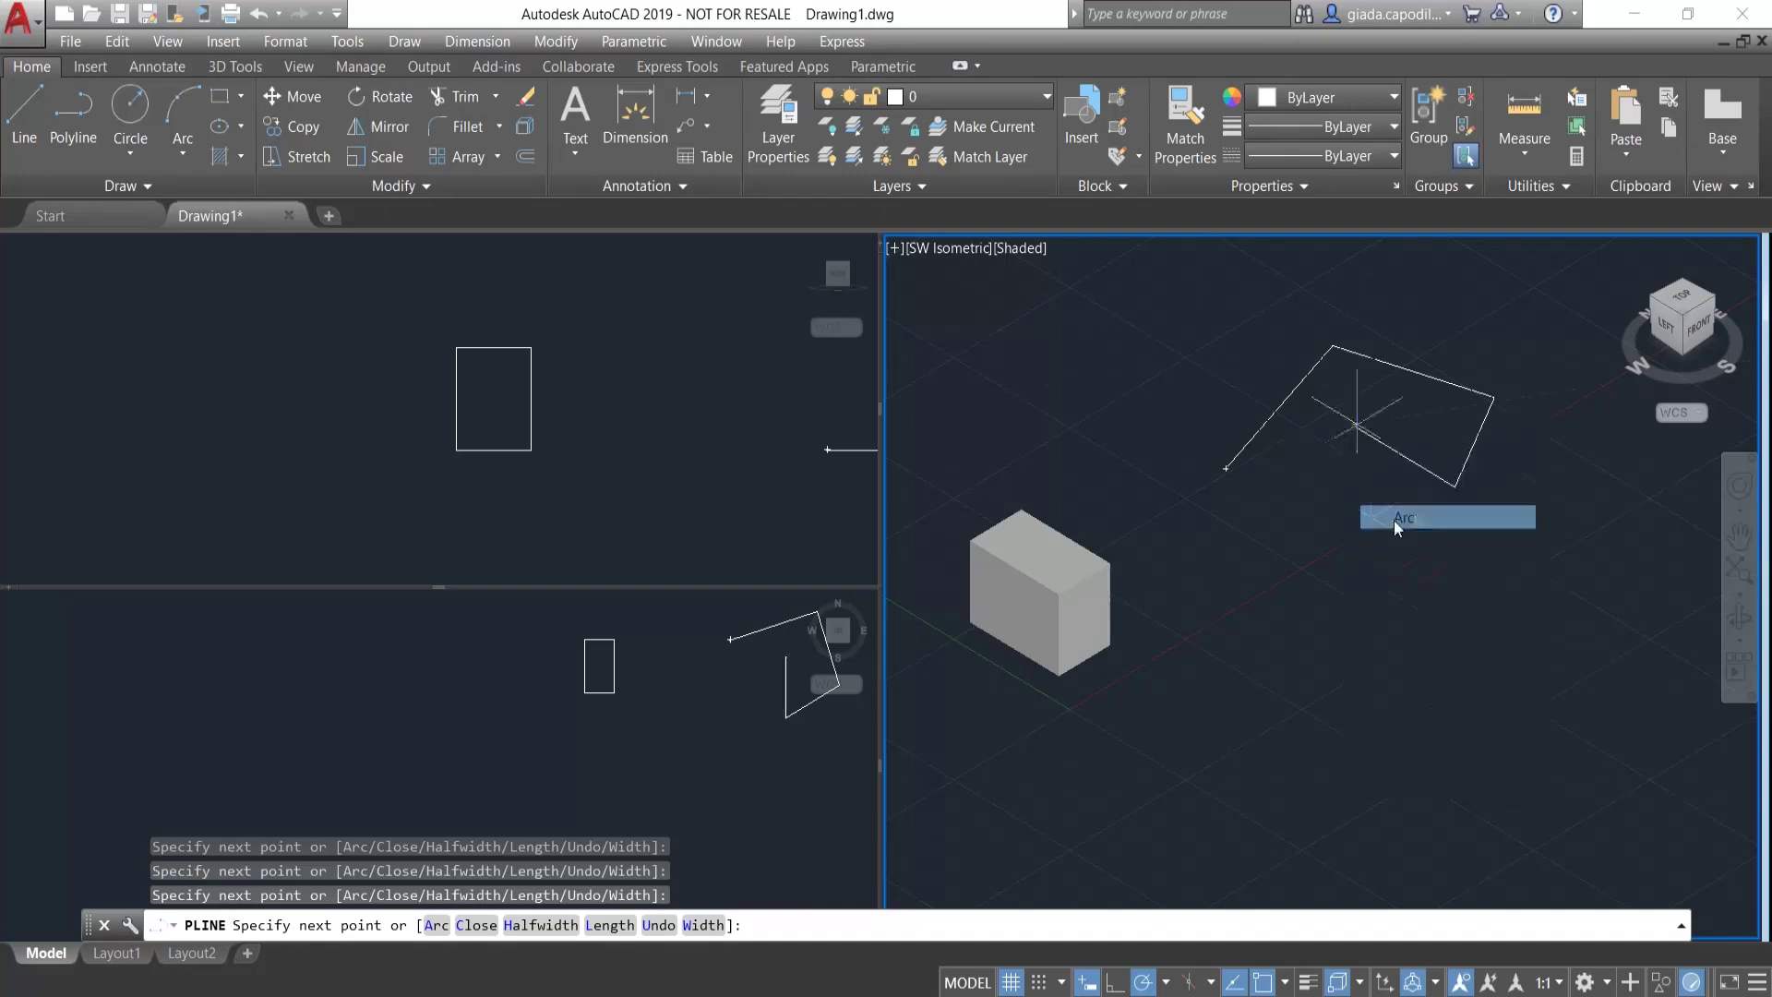
click(1375, 461)
- Switch the polyline back to lines, add a straight side, and close the outline
right_click(1337, 505)
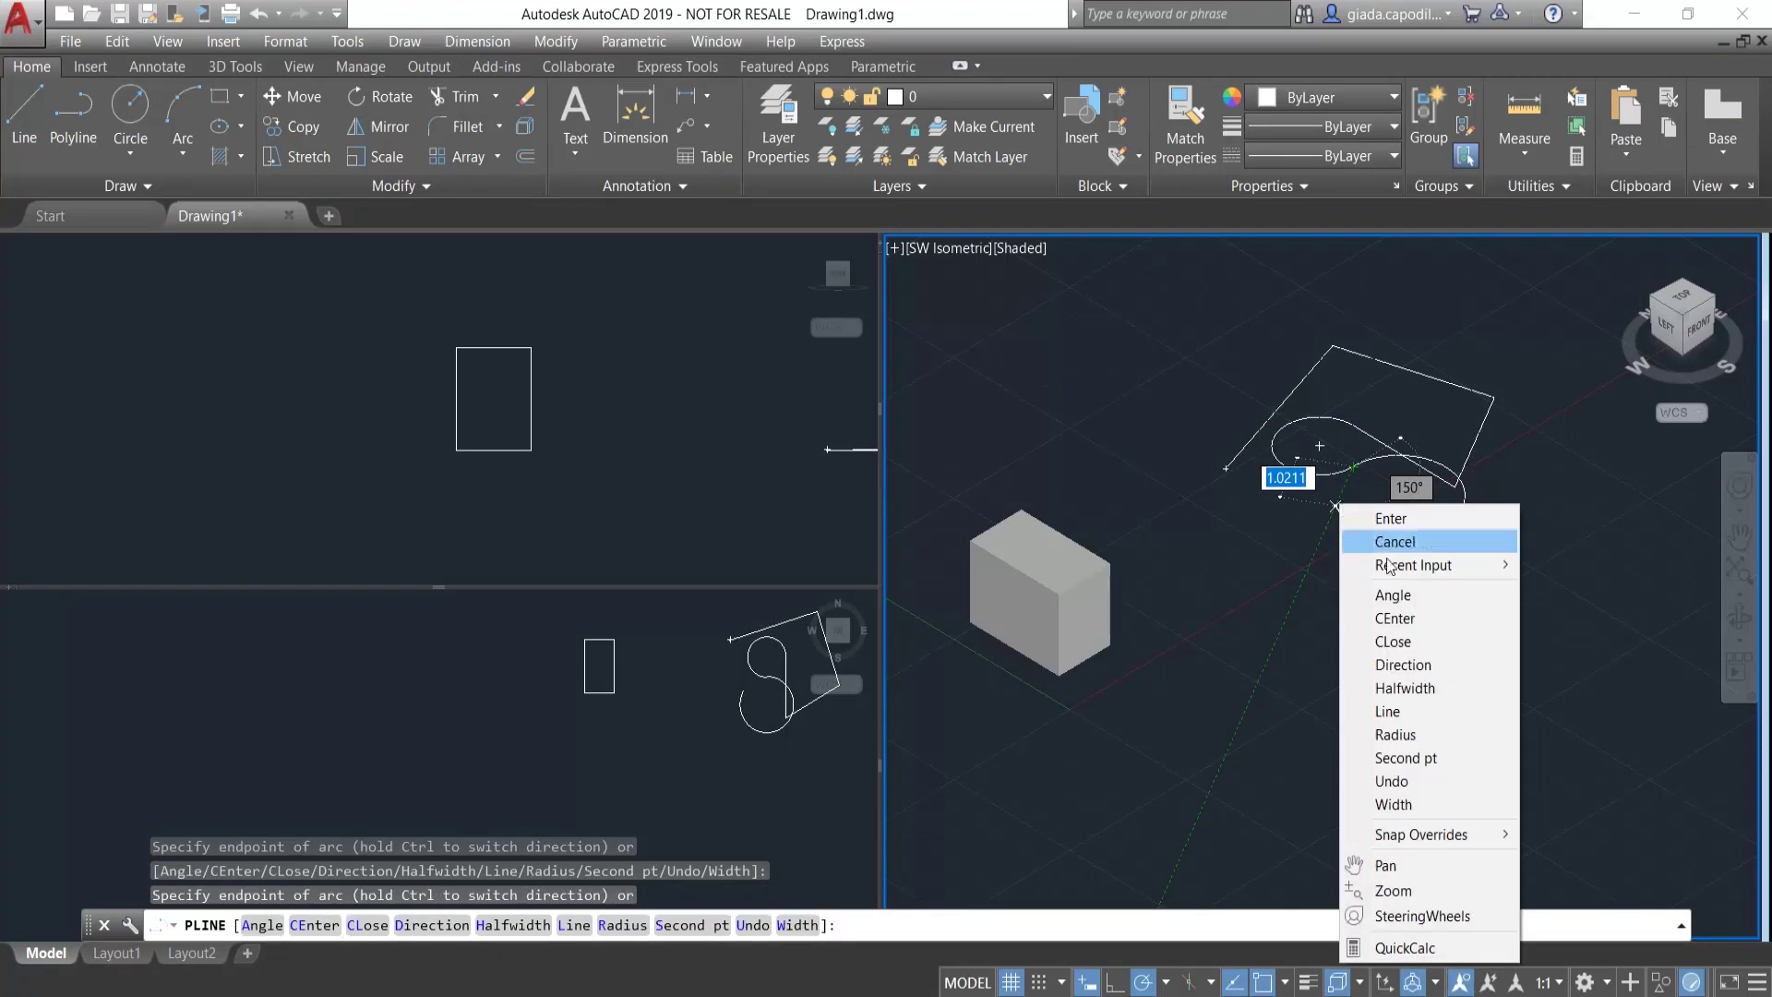
click(1409, 711)
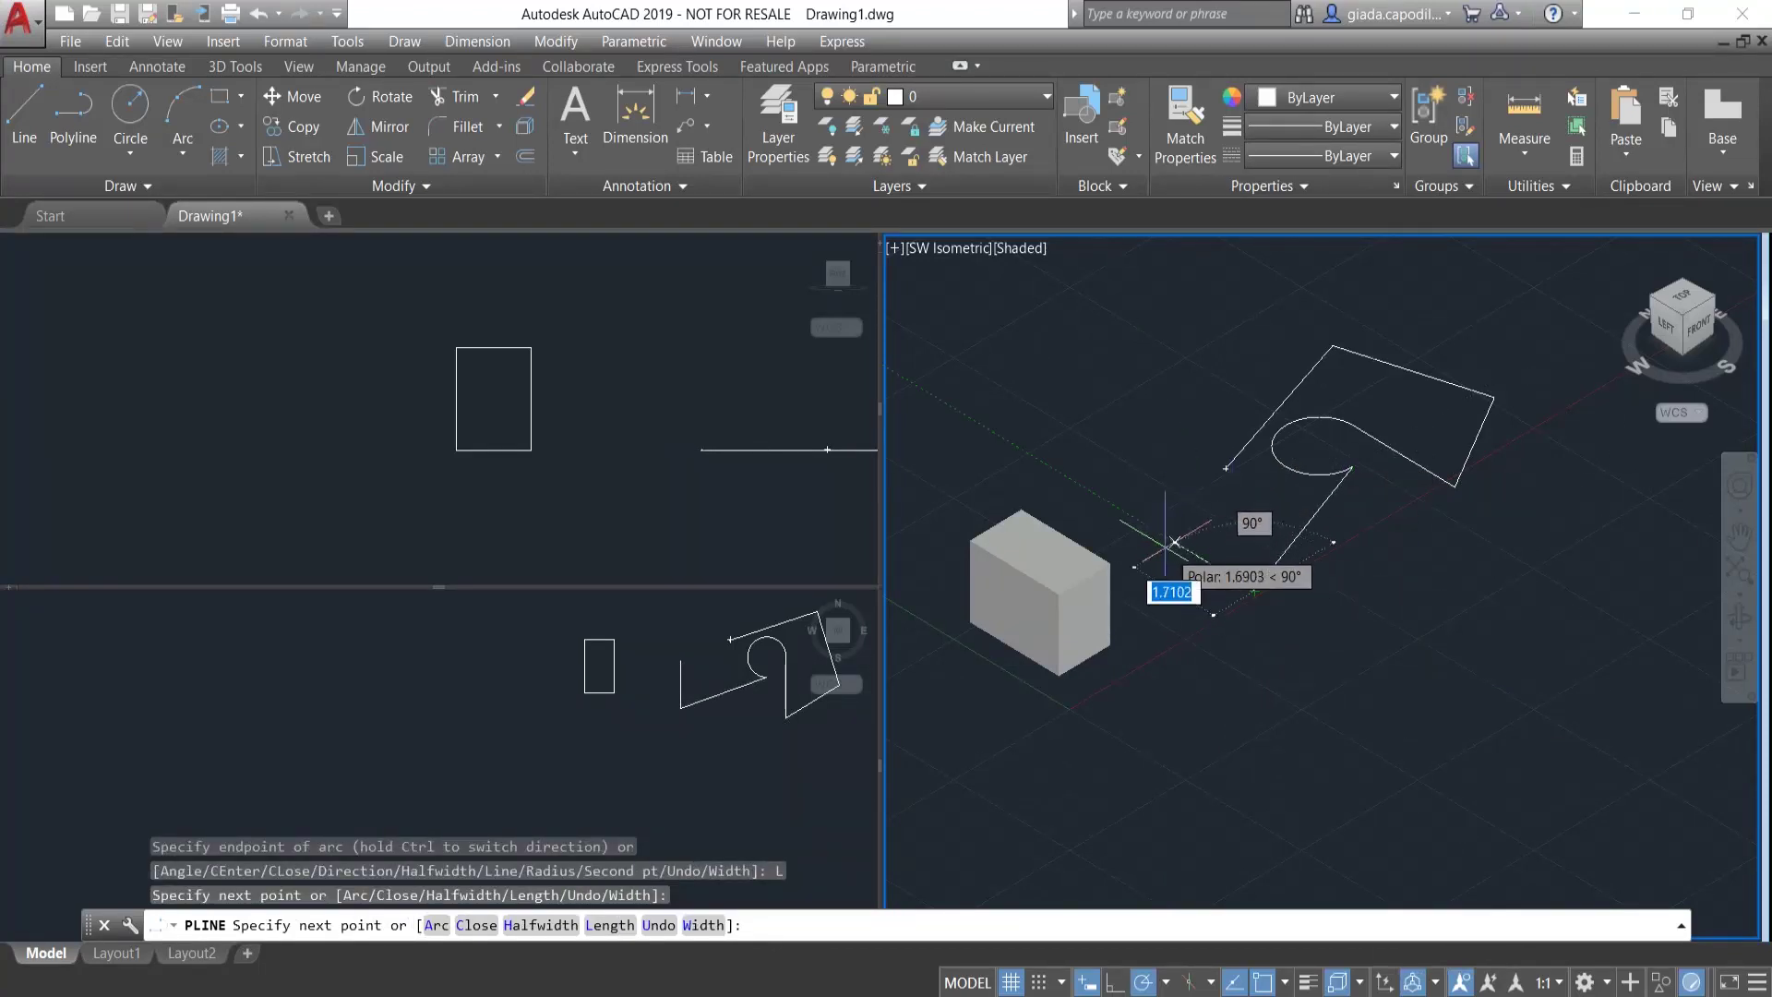
click(1159, 534)
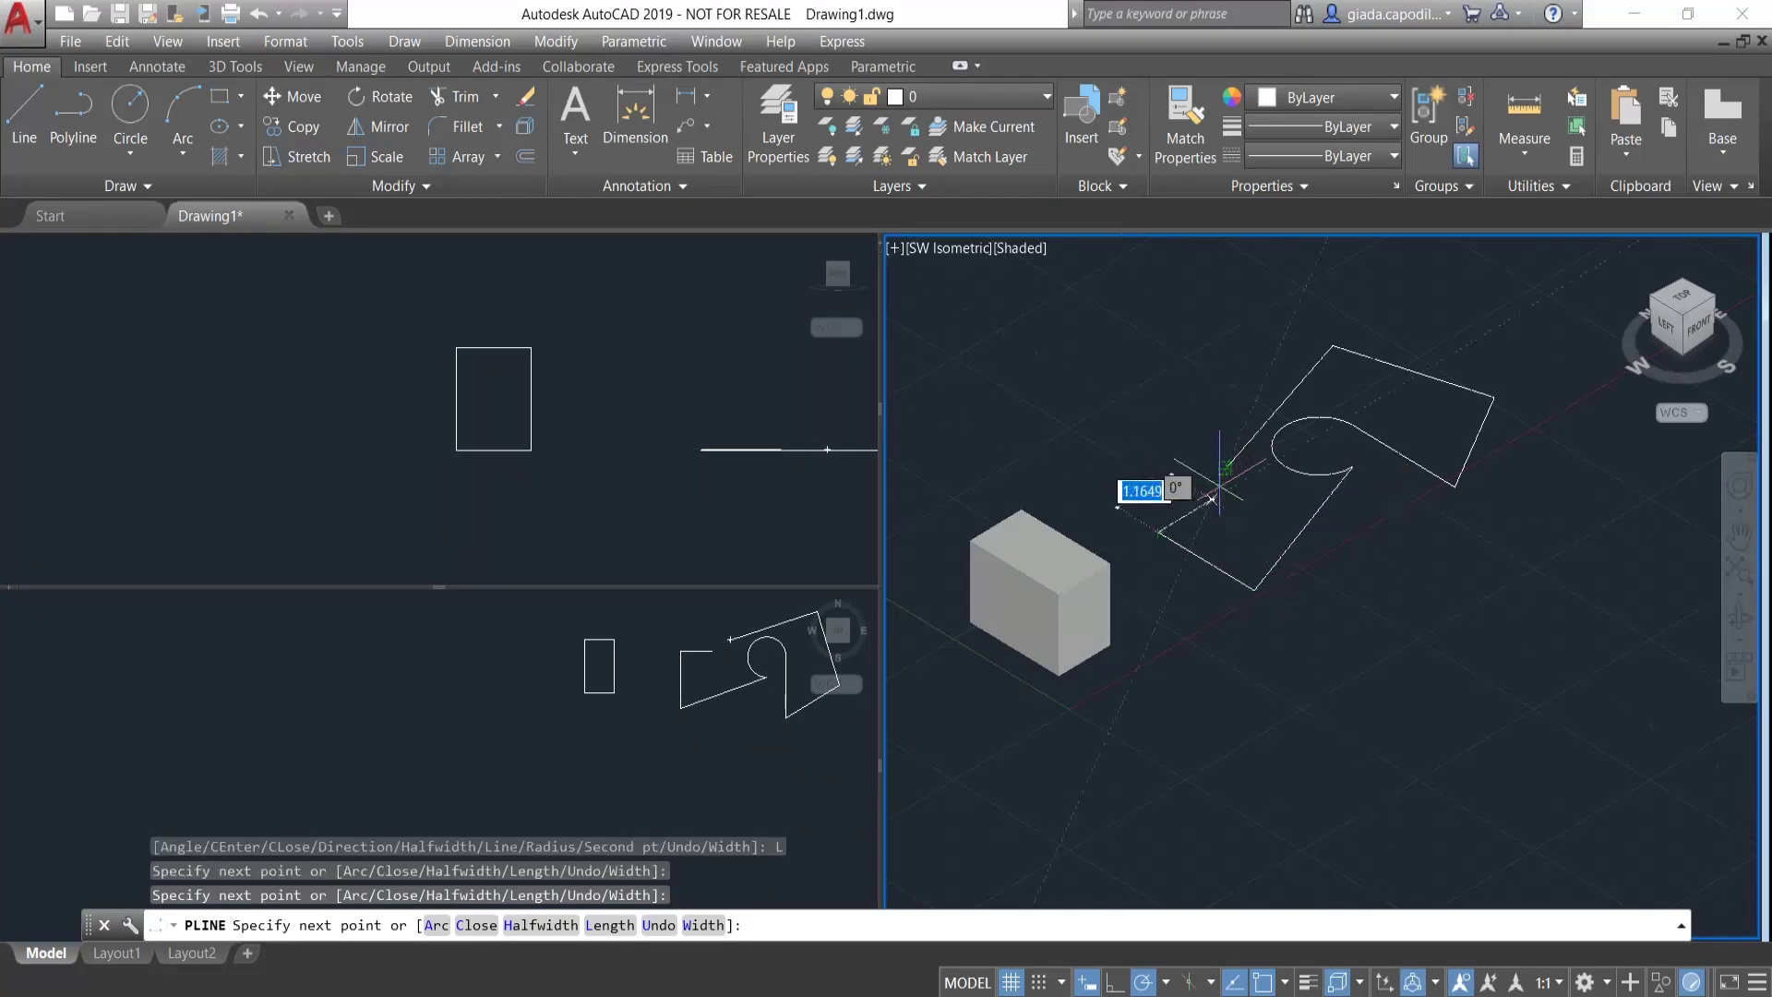
right_click(1231, 487)
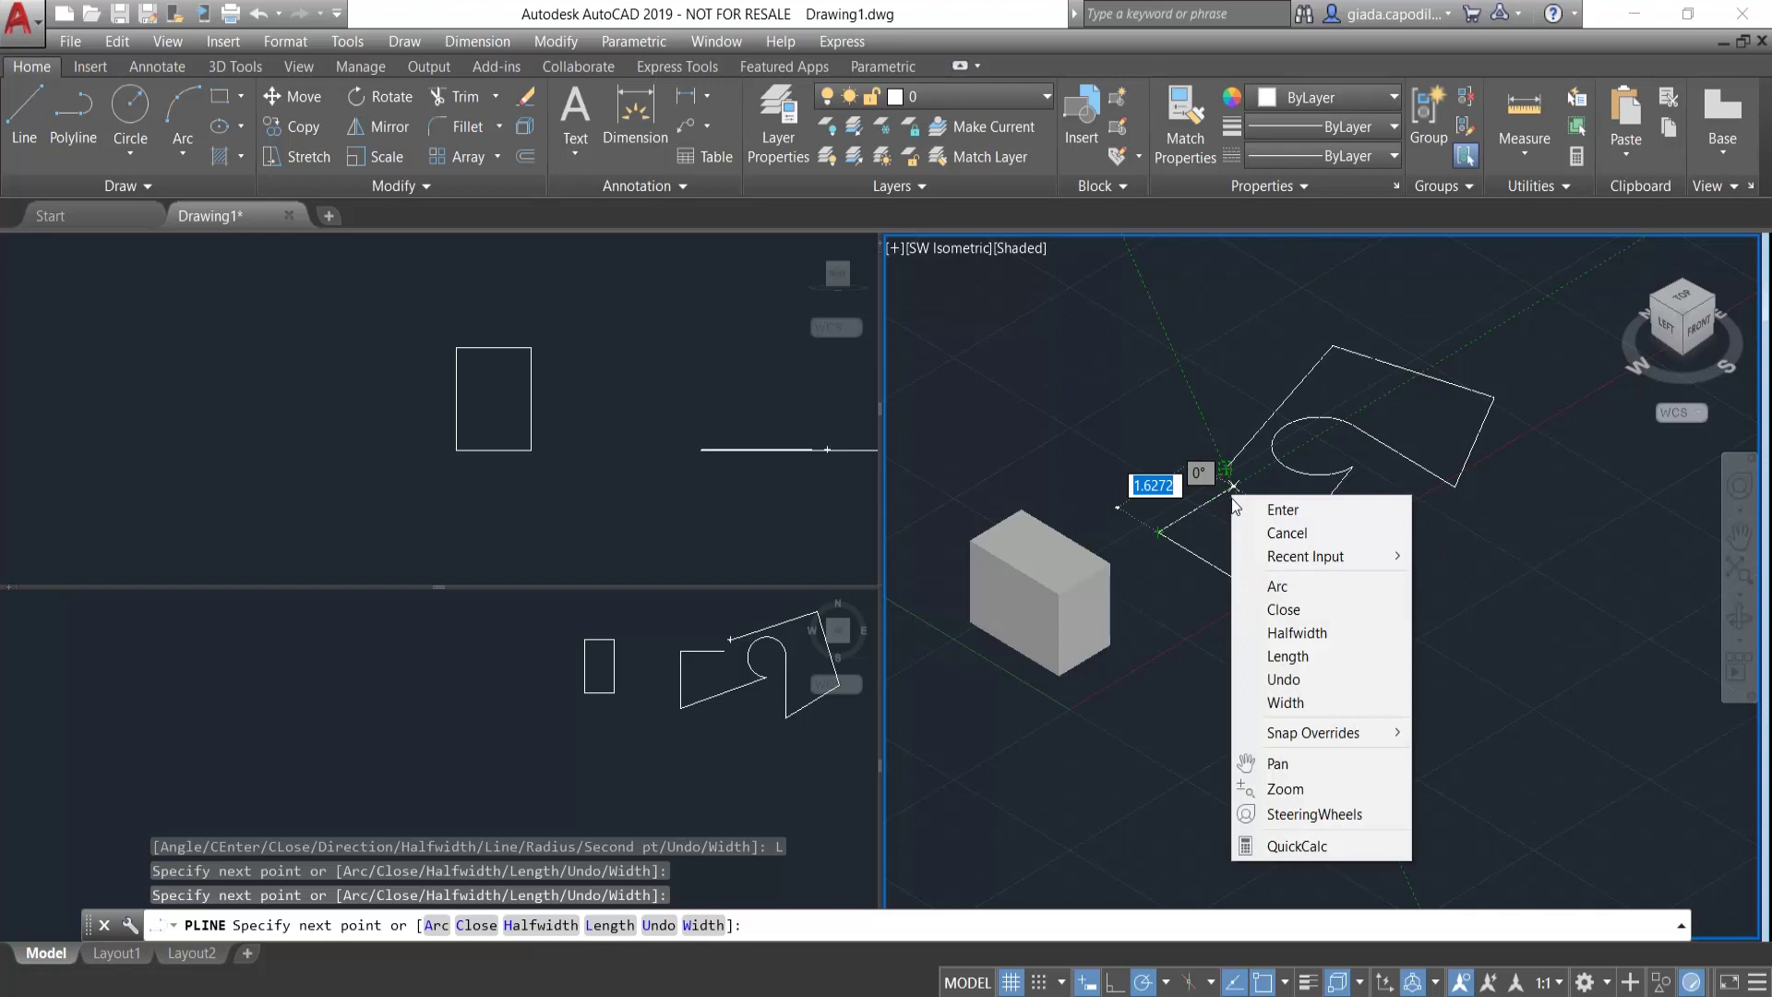
click(1283, 609)
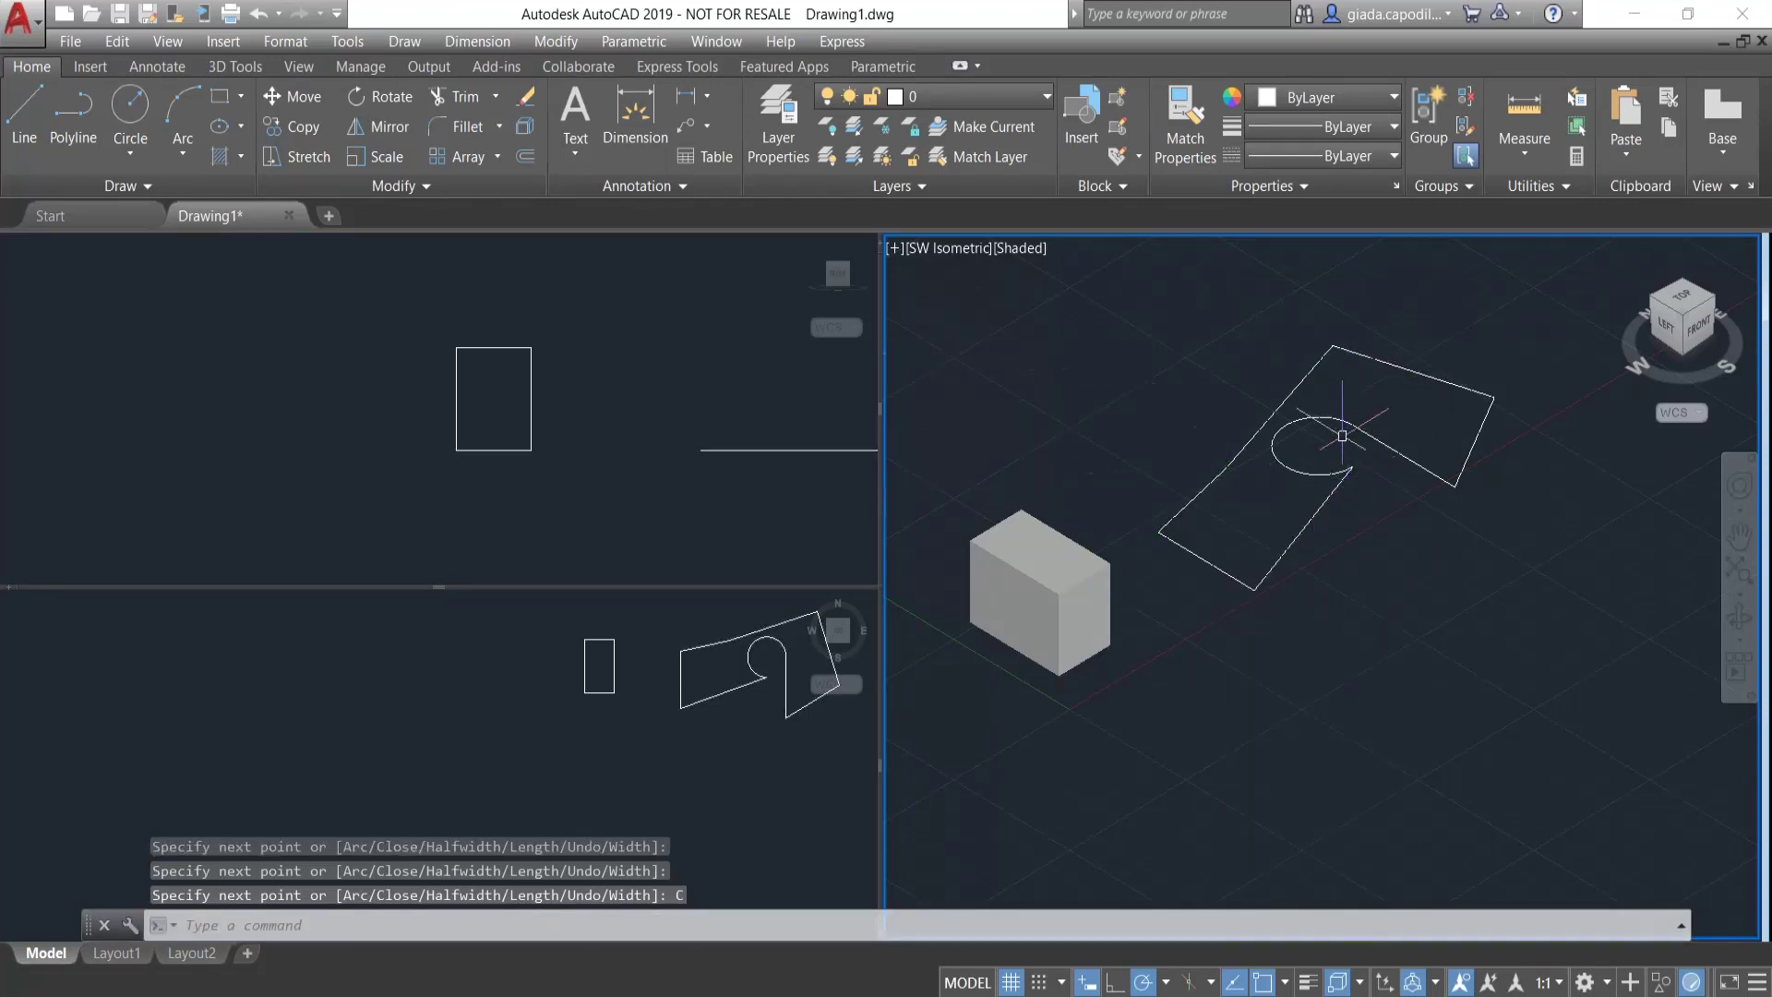
text(pe)
key(Return)
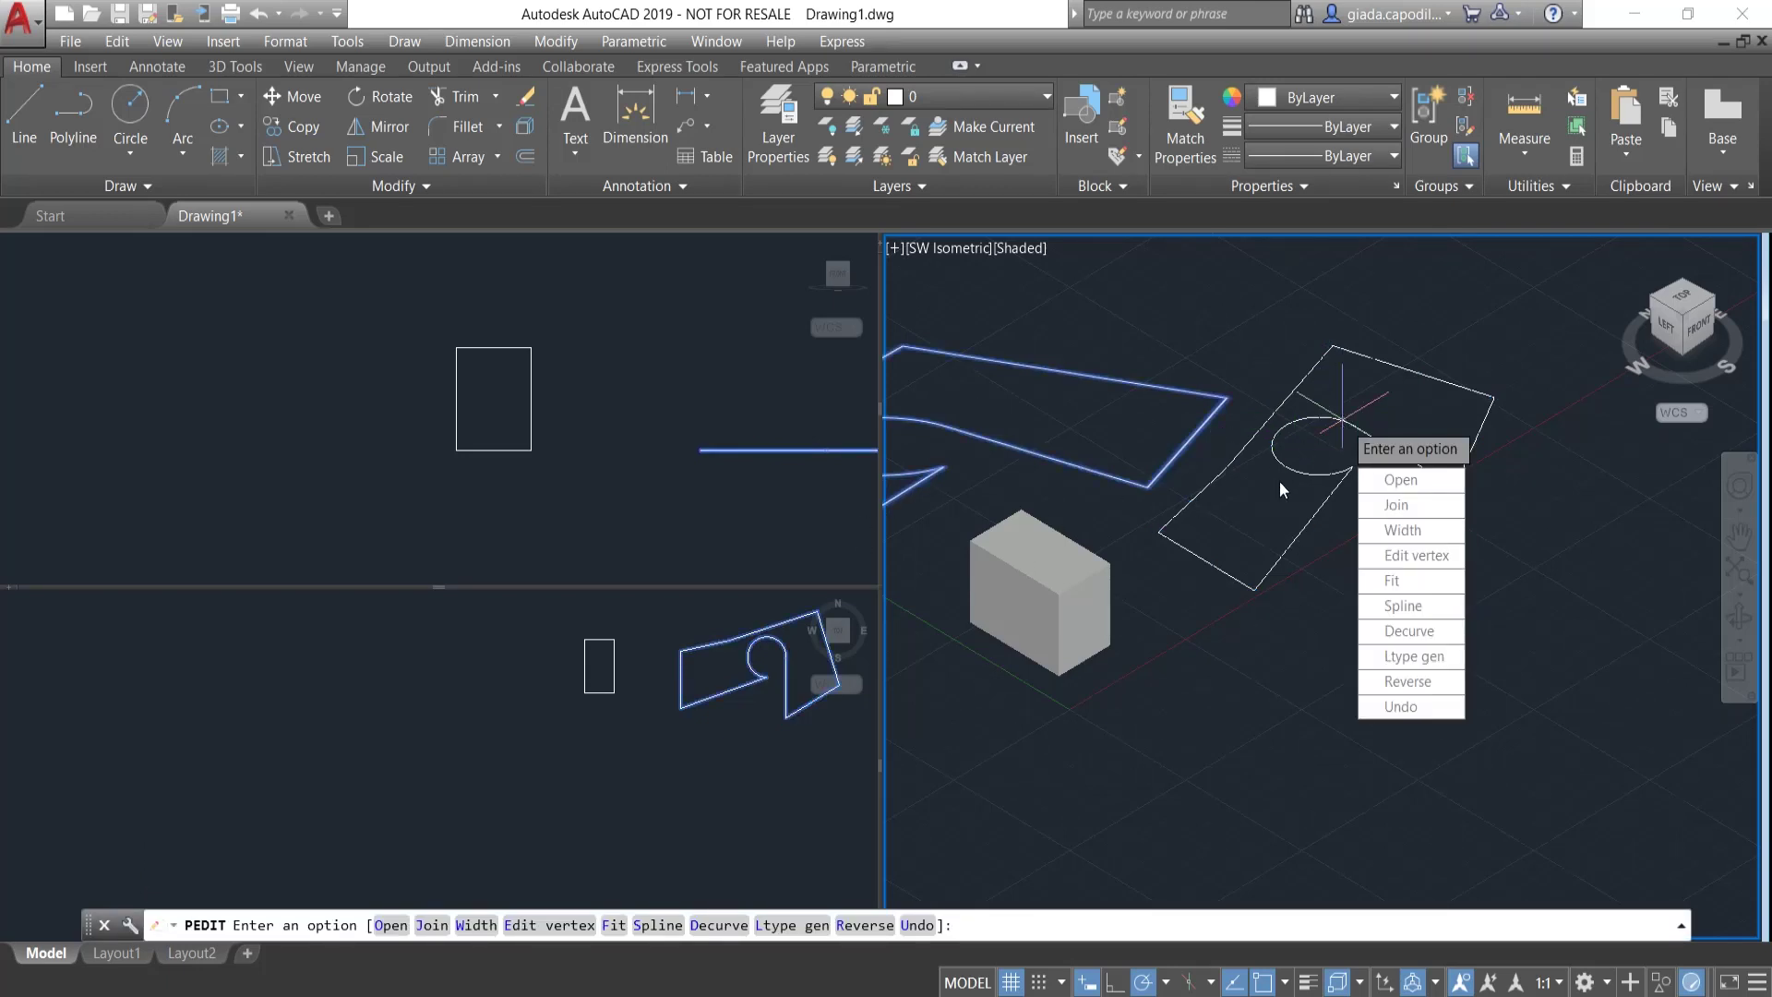
- Extrude the closed notched polyline upward into a tall solid beside the box
key(Escape)
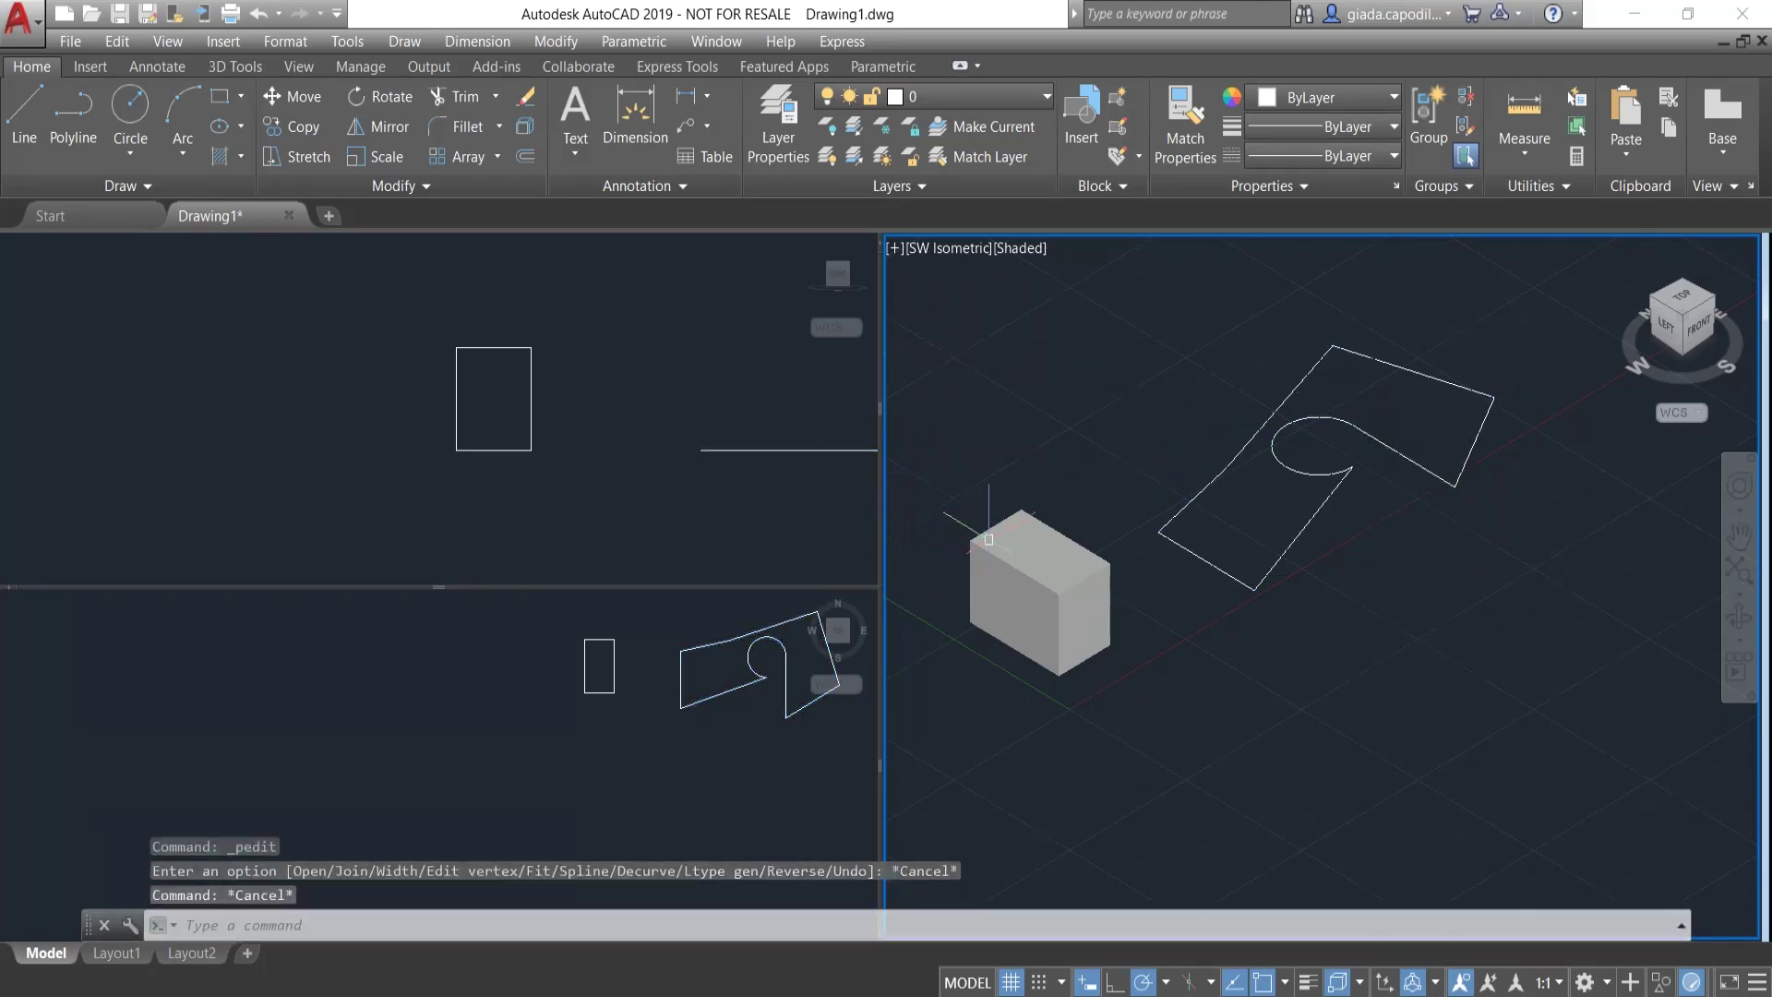
click(236, 68)
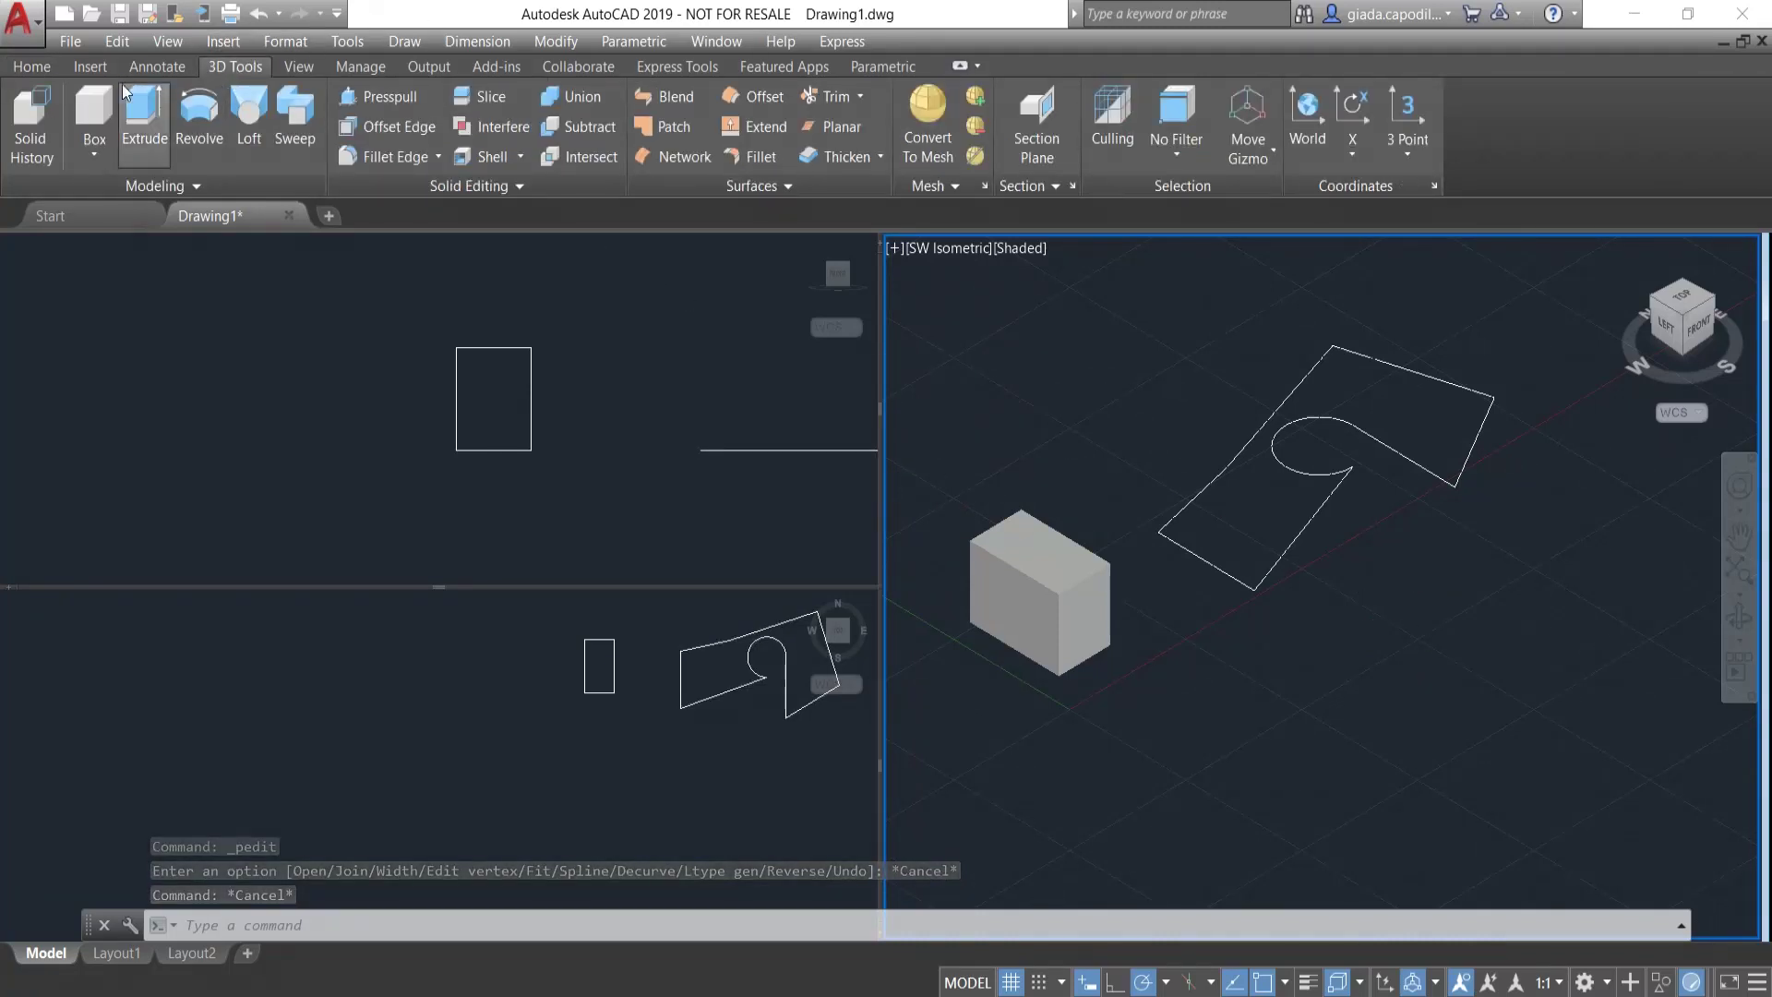
click(144, 115)
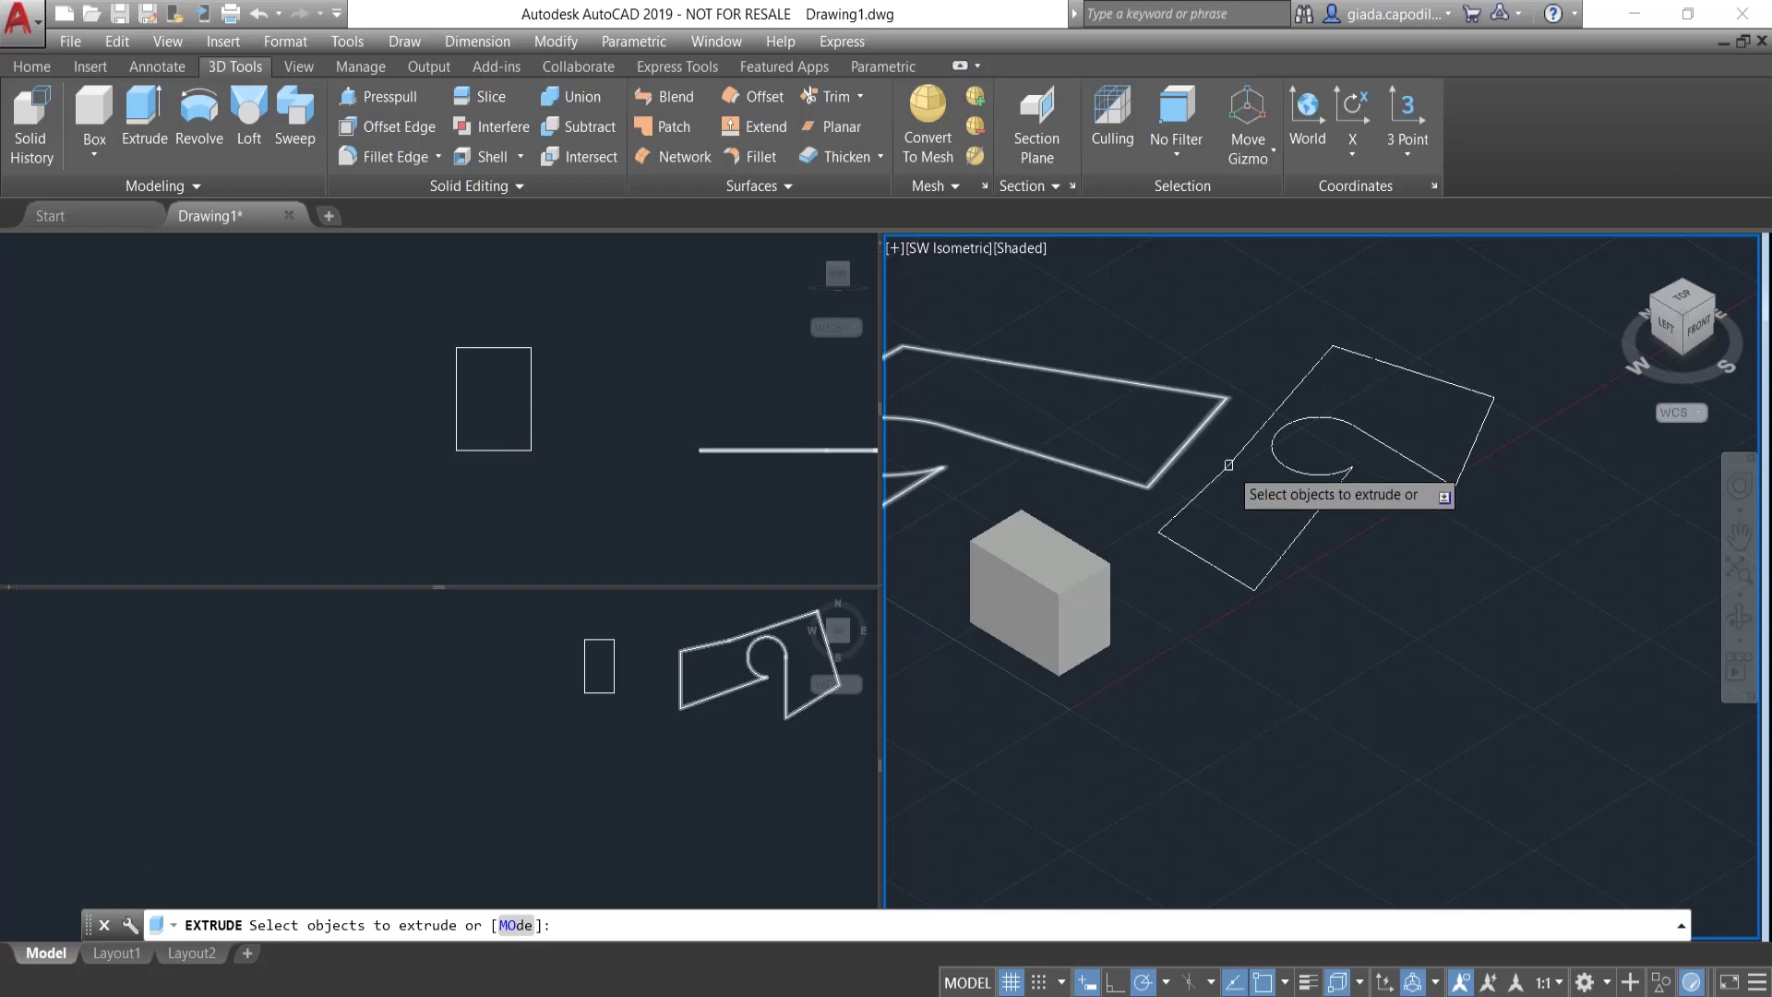
double_click(1226, 466)
right_click(1226, 466)
click(1259, 472)
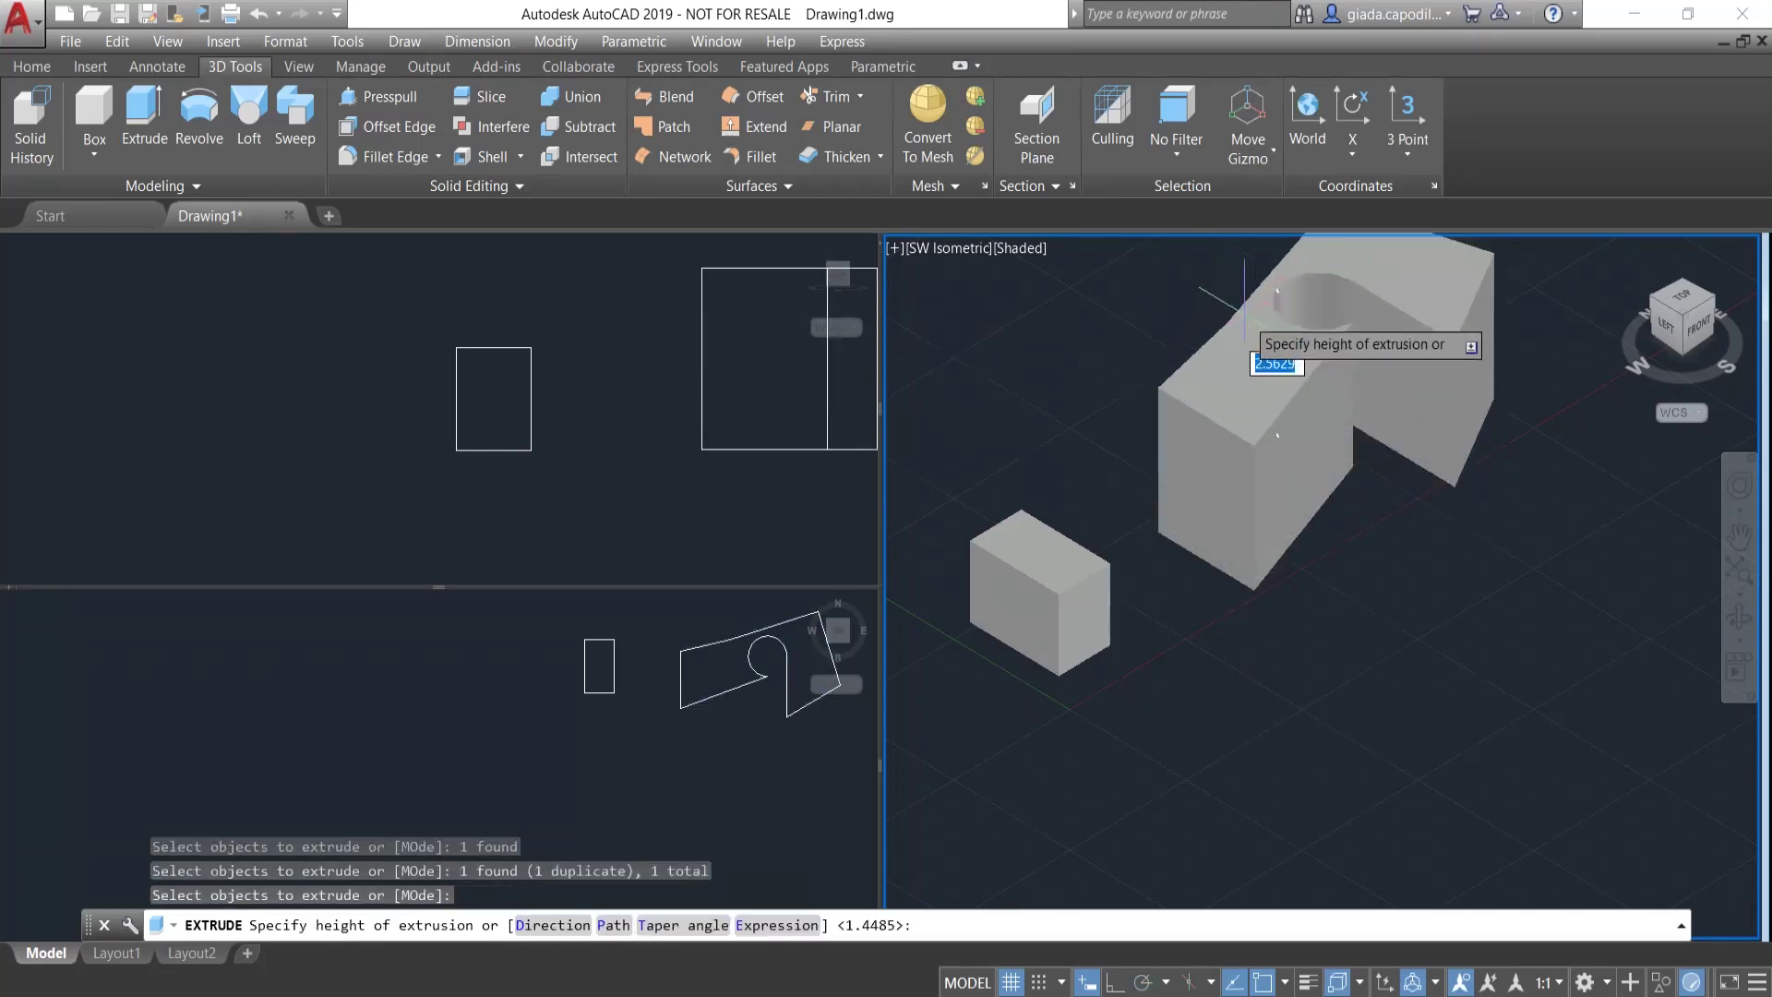
click(1241, 325)
click(1408, 382)
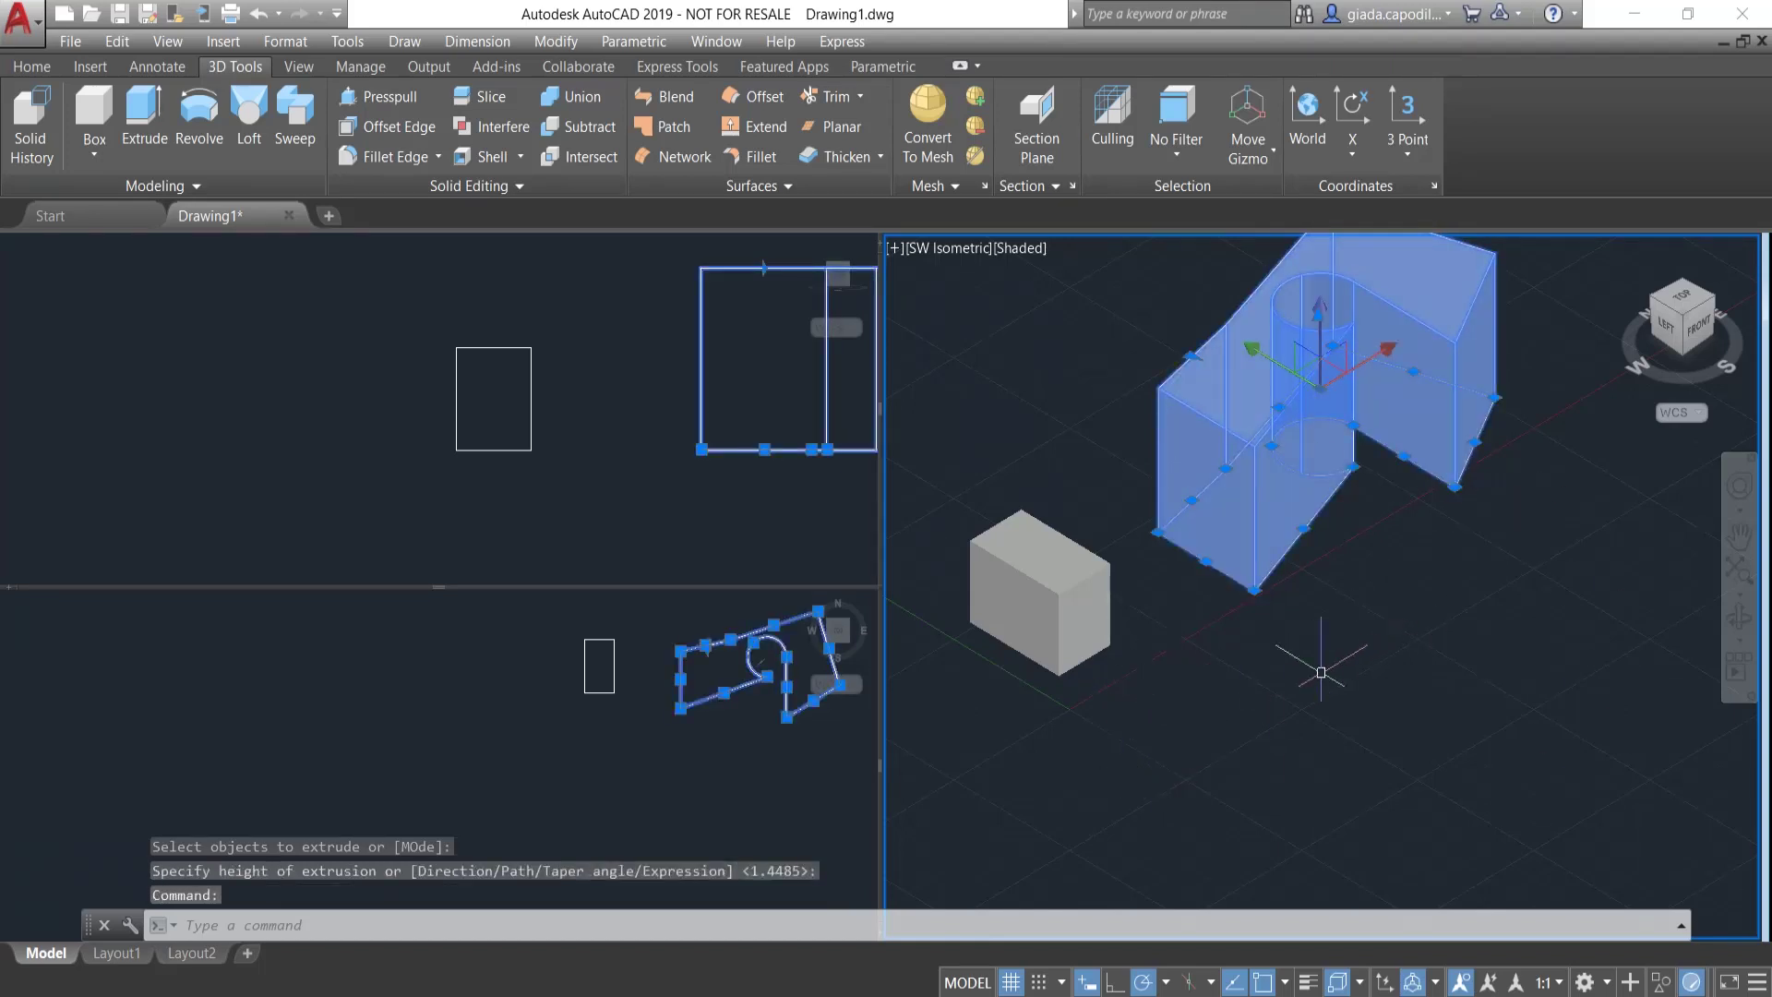
key(Escape)
key(Escape)
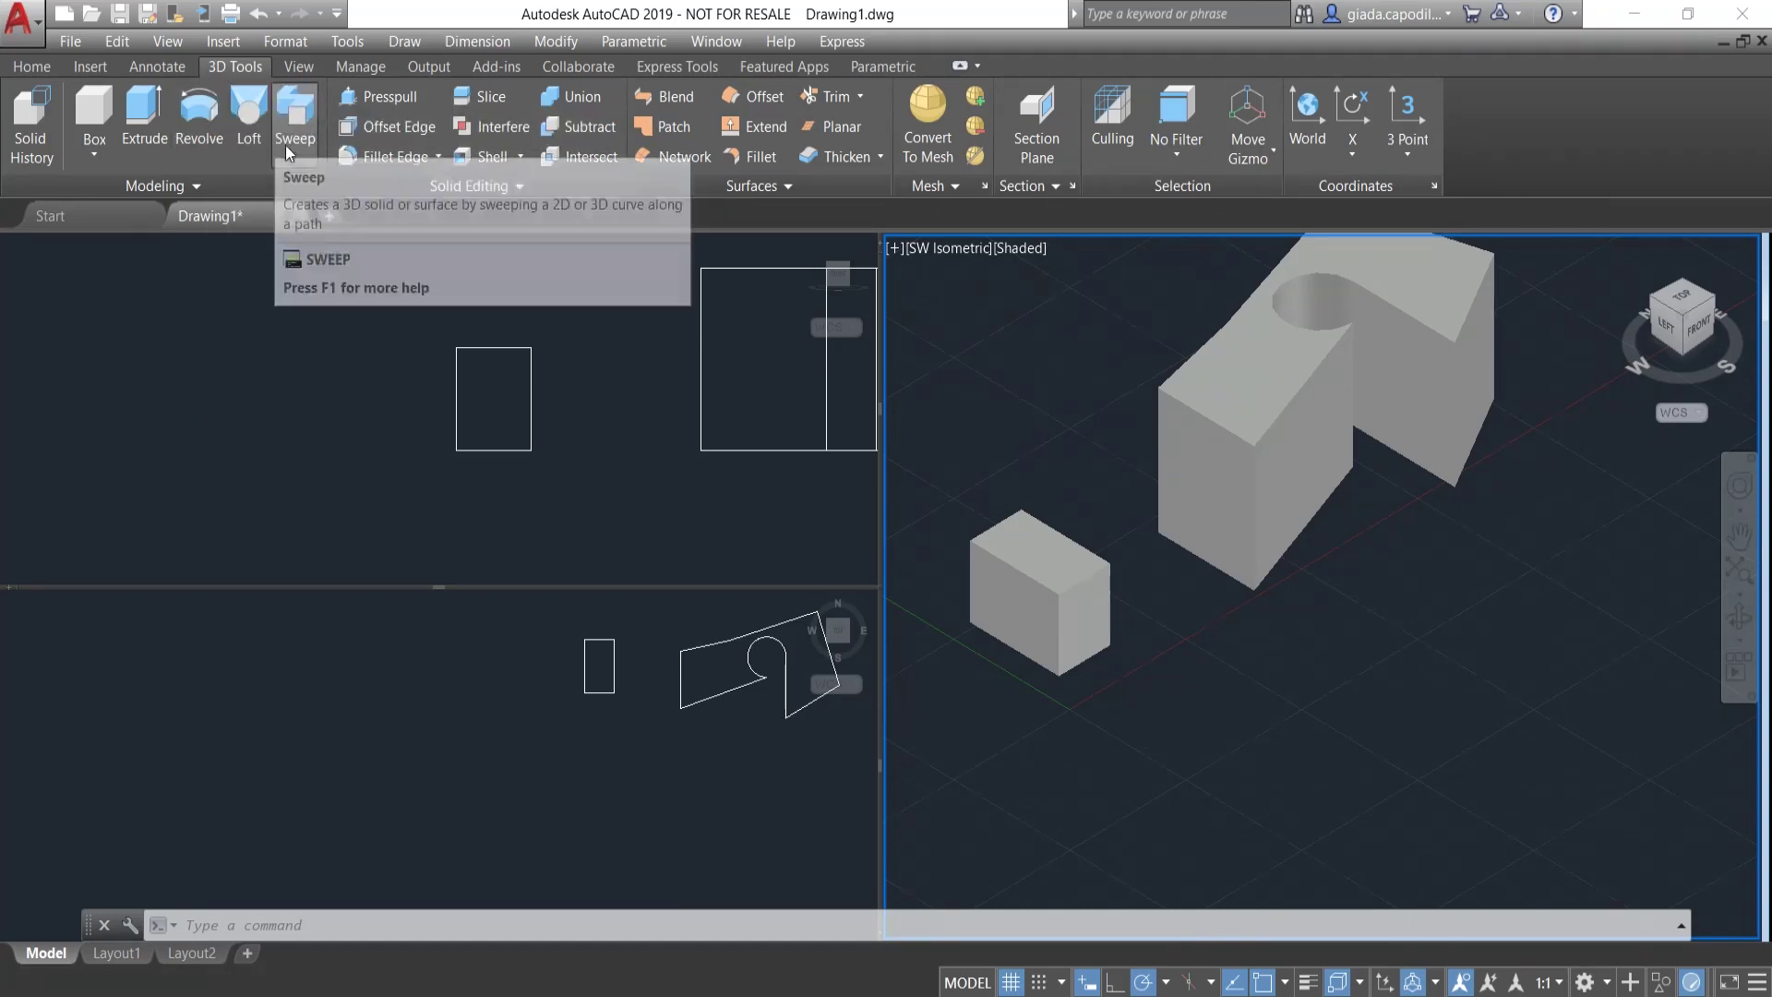
- Orbit the view with the ViewCube to see the box and notched solid from a new angle
click(308, 160)
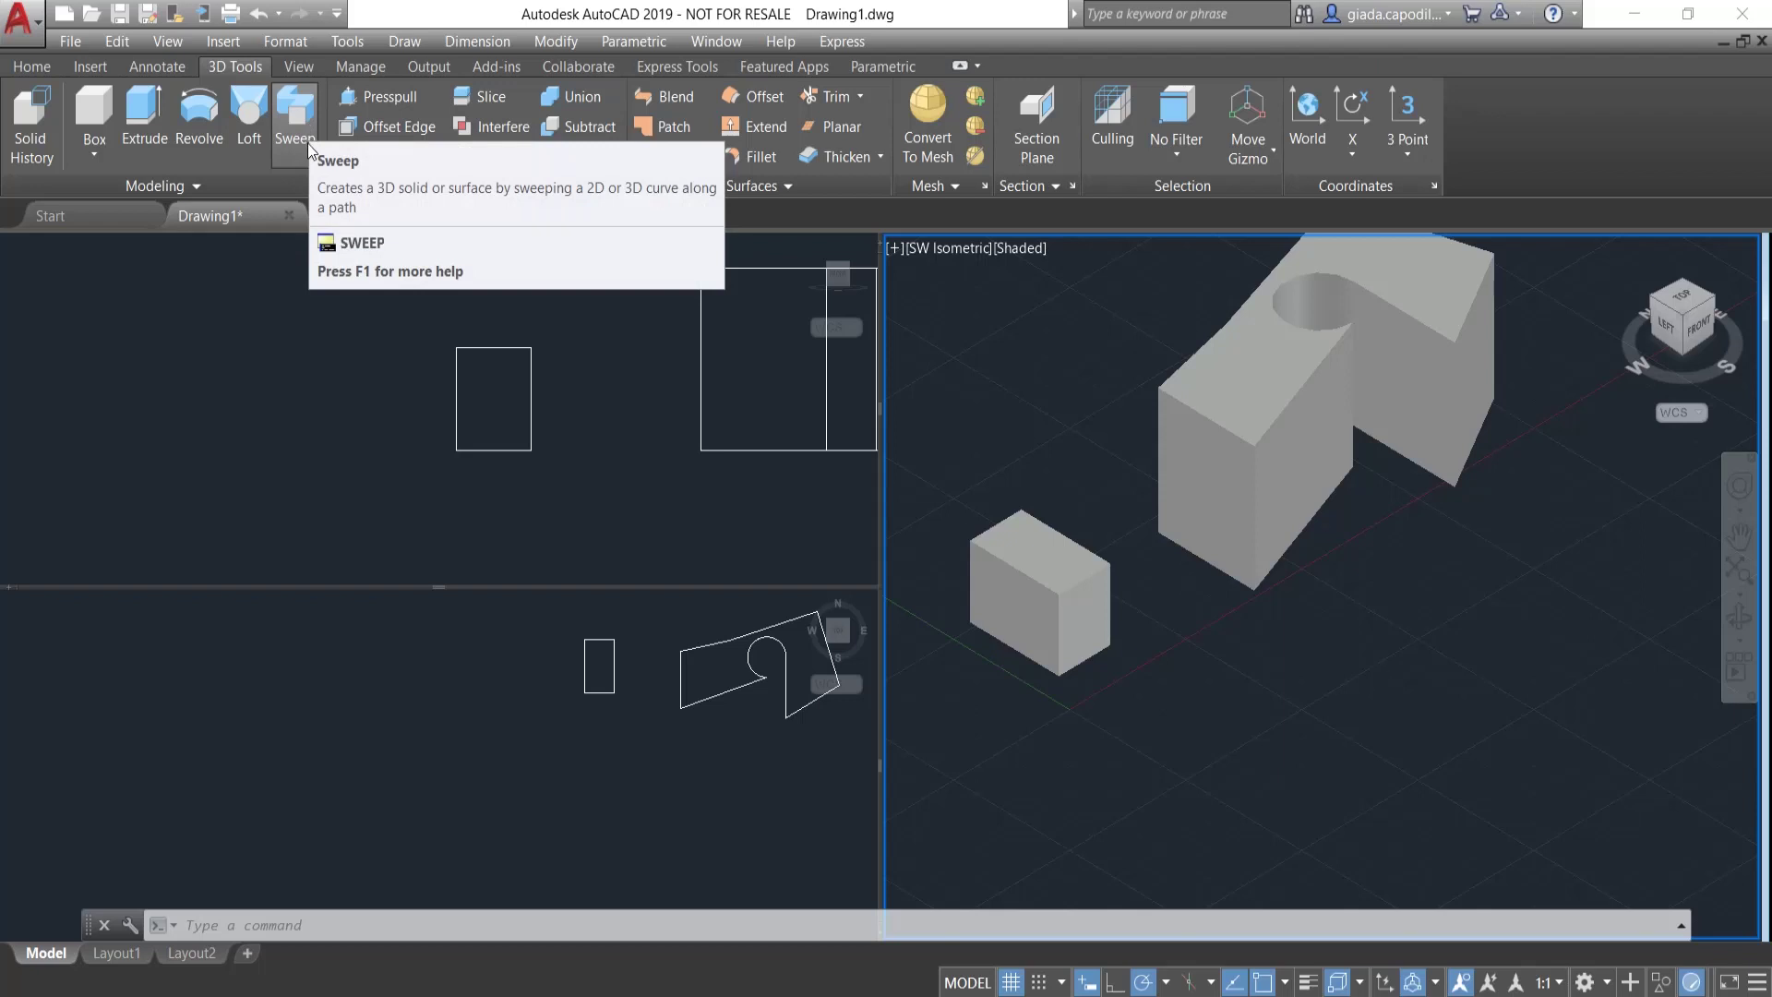
mouse_move(1681, 330)
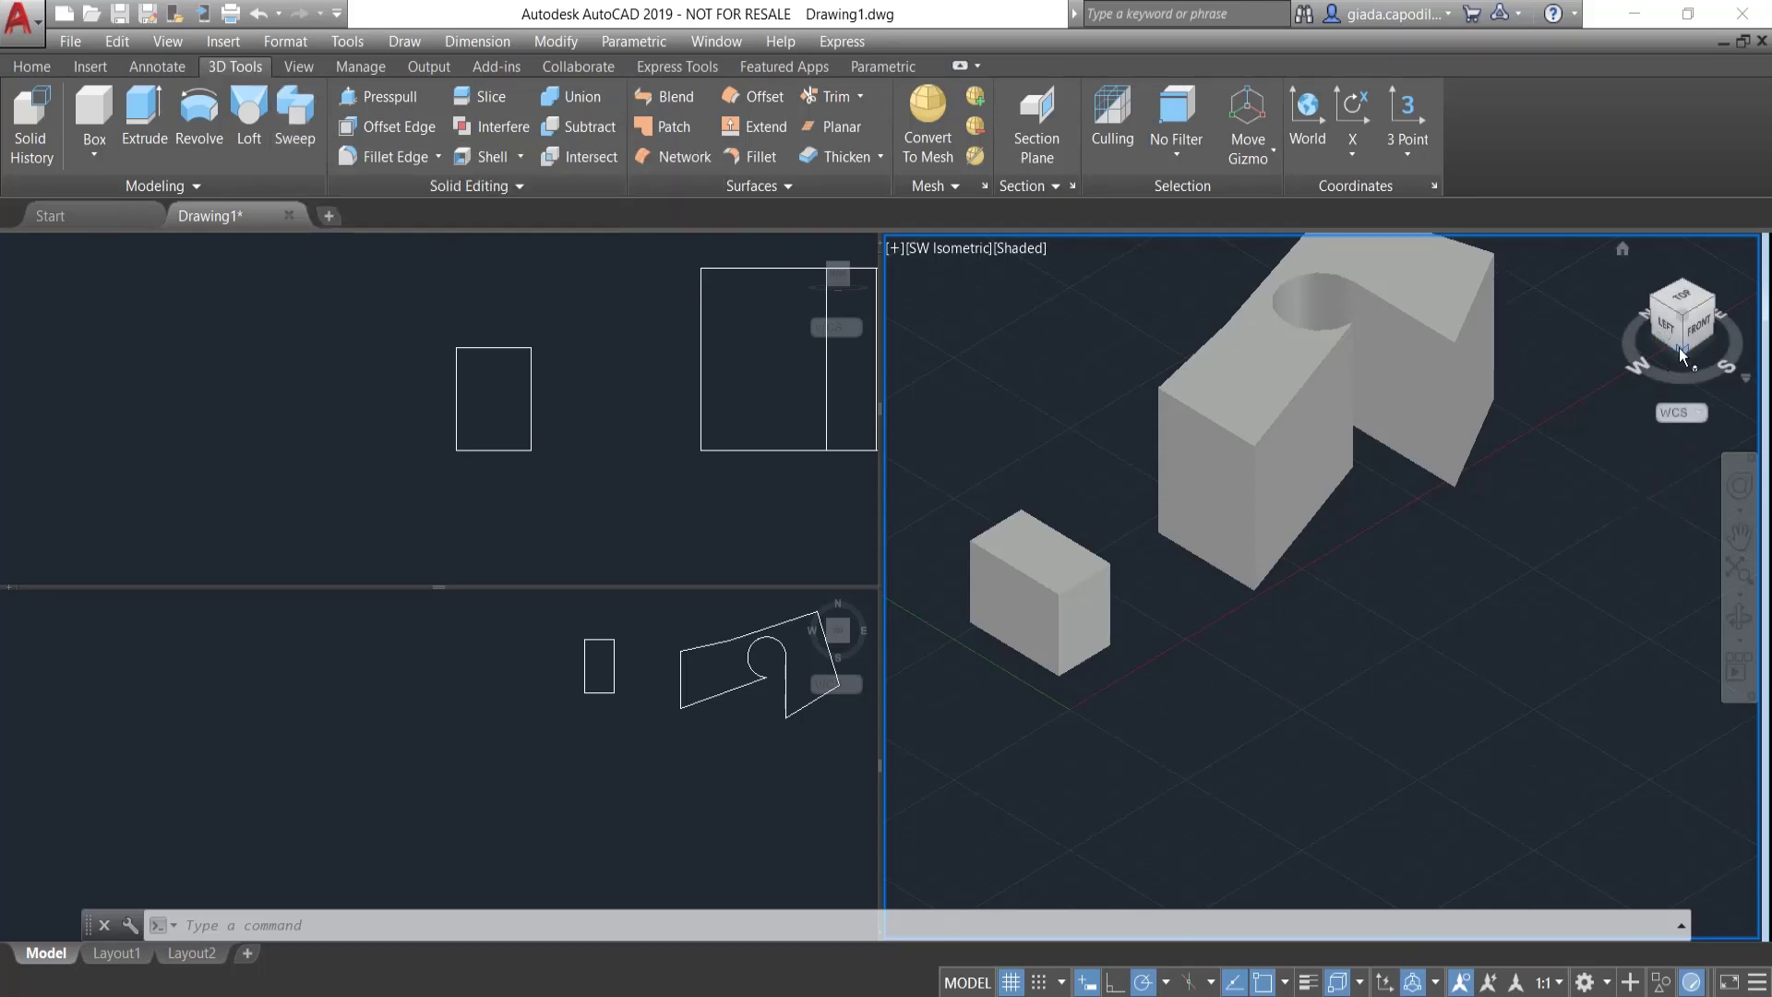
drag(1678, 301, 1673, 241)
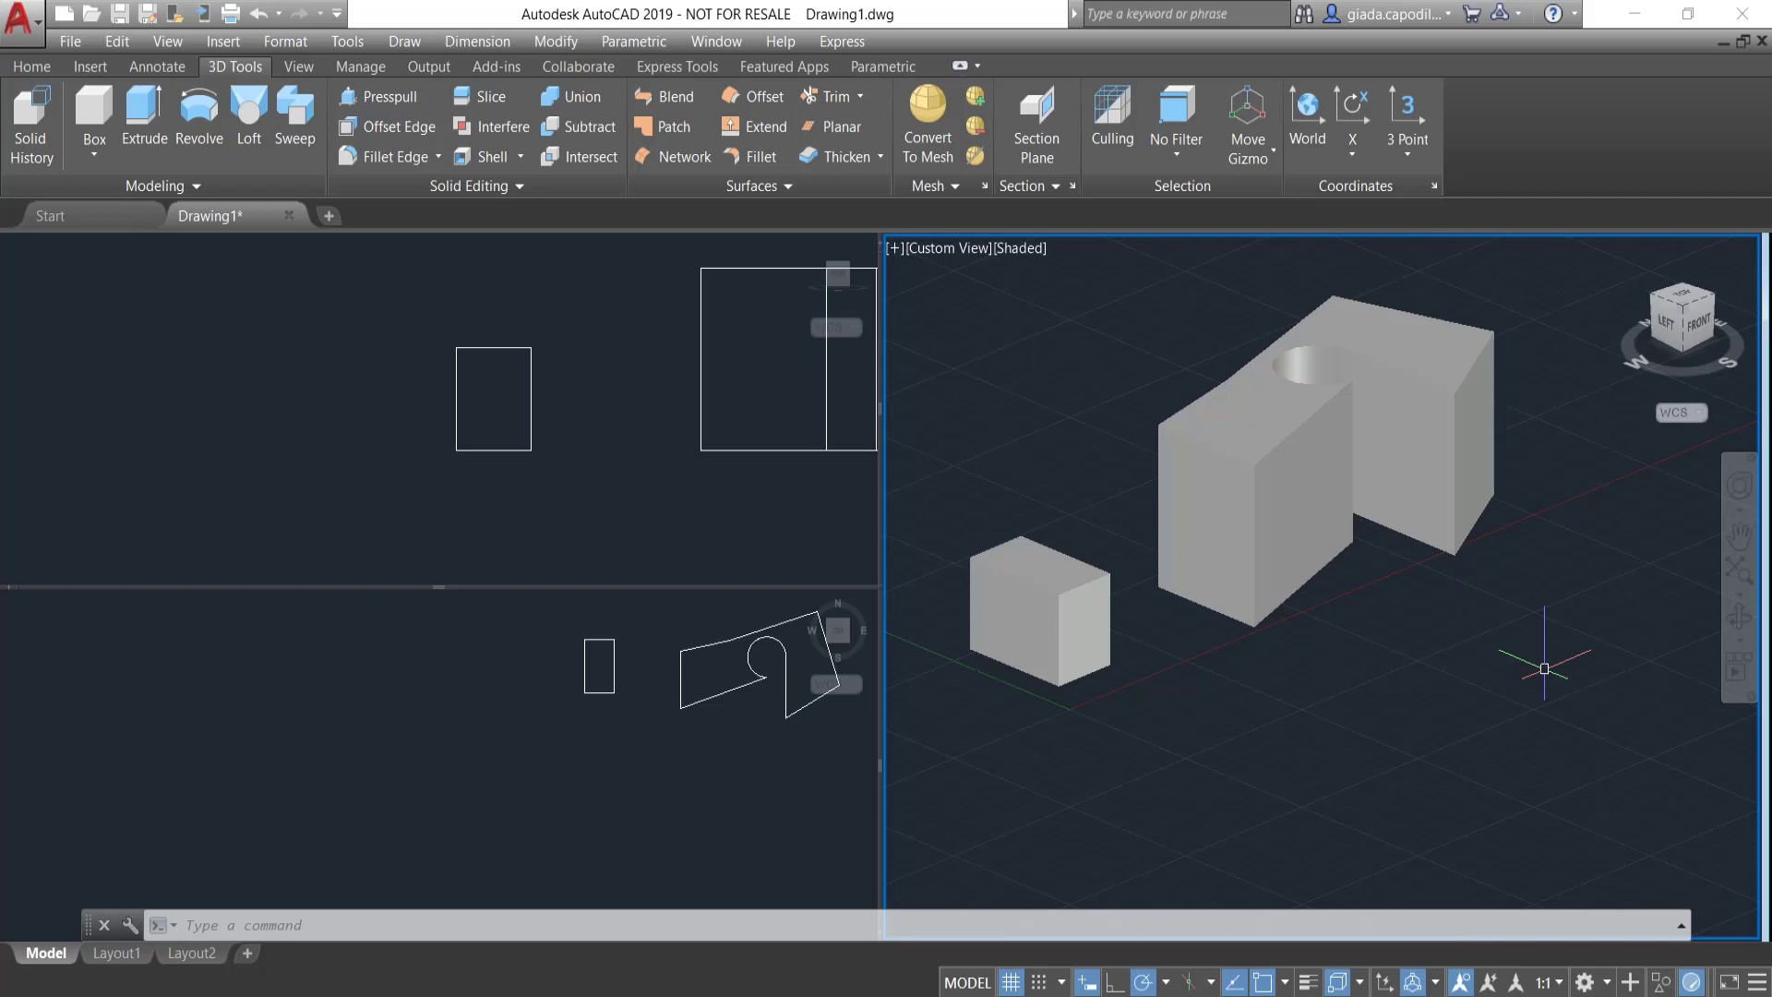
click(37, 68)
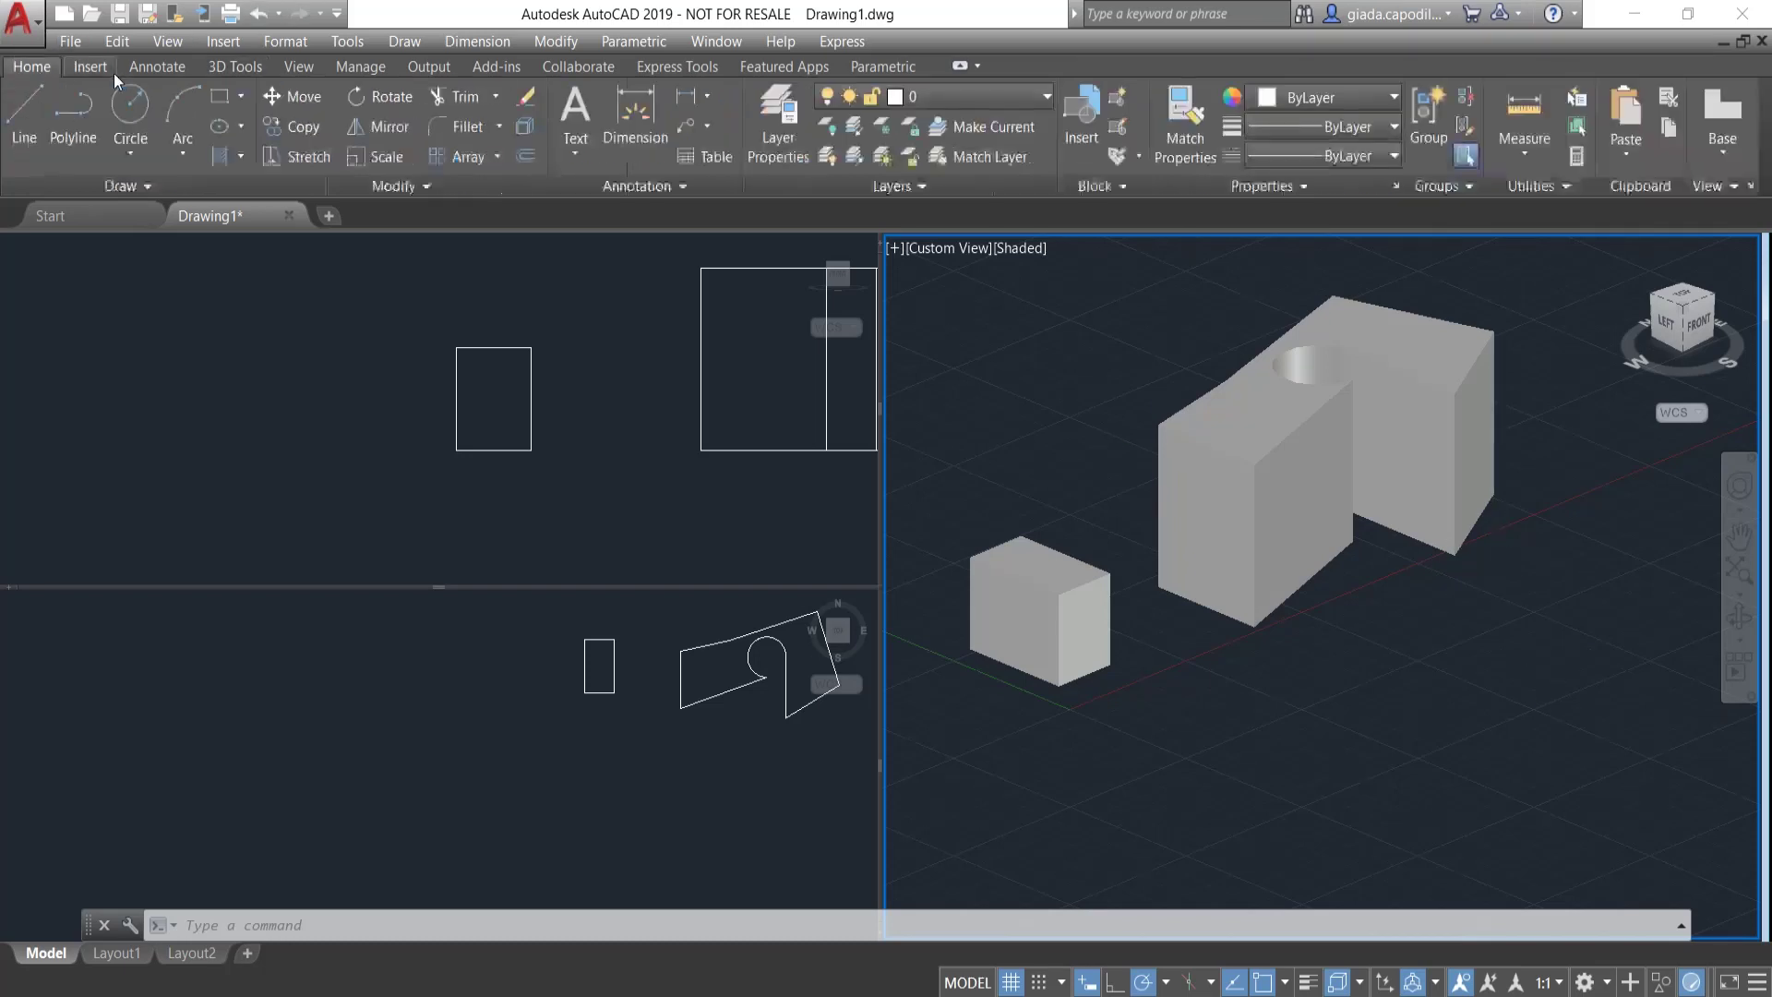
- Cancel the started rectangle, expand the 3D Tools Solid Editing panel, and activate the Front viewport
click(230, 98)
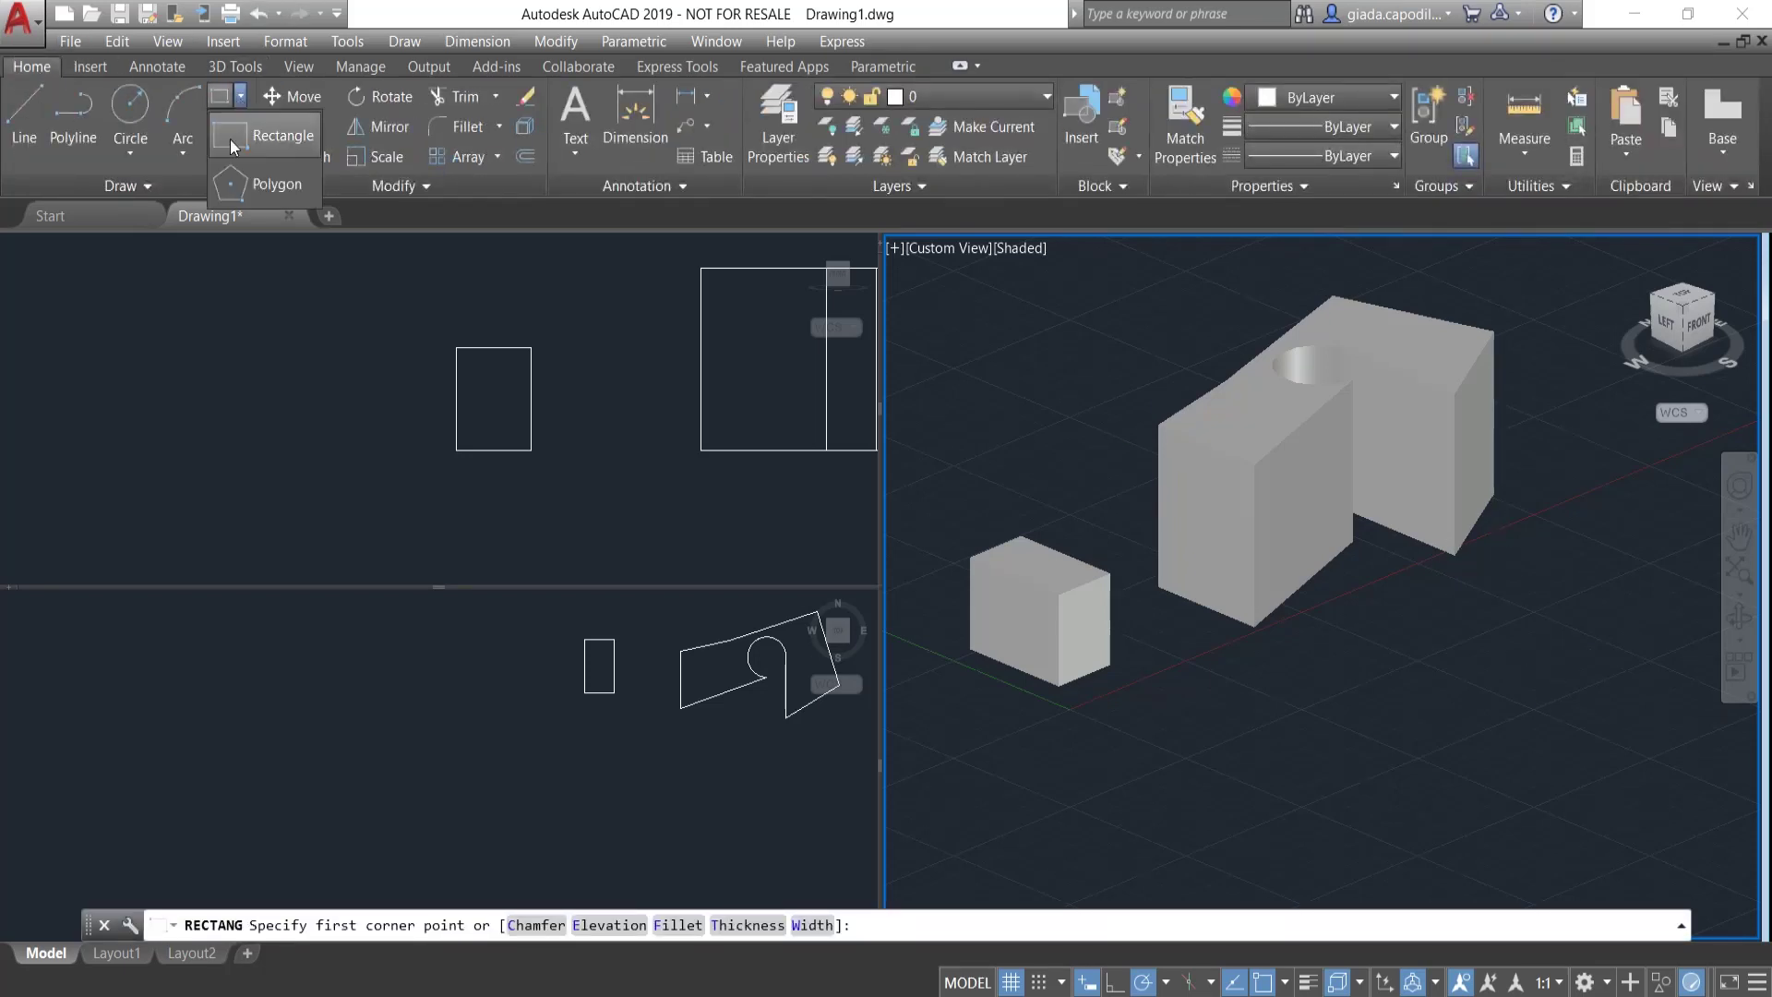
click(169, 186)
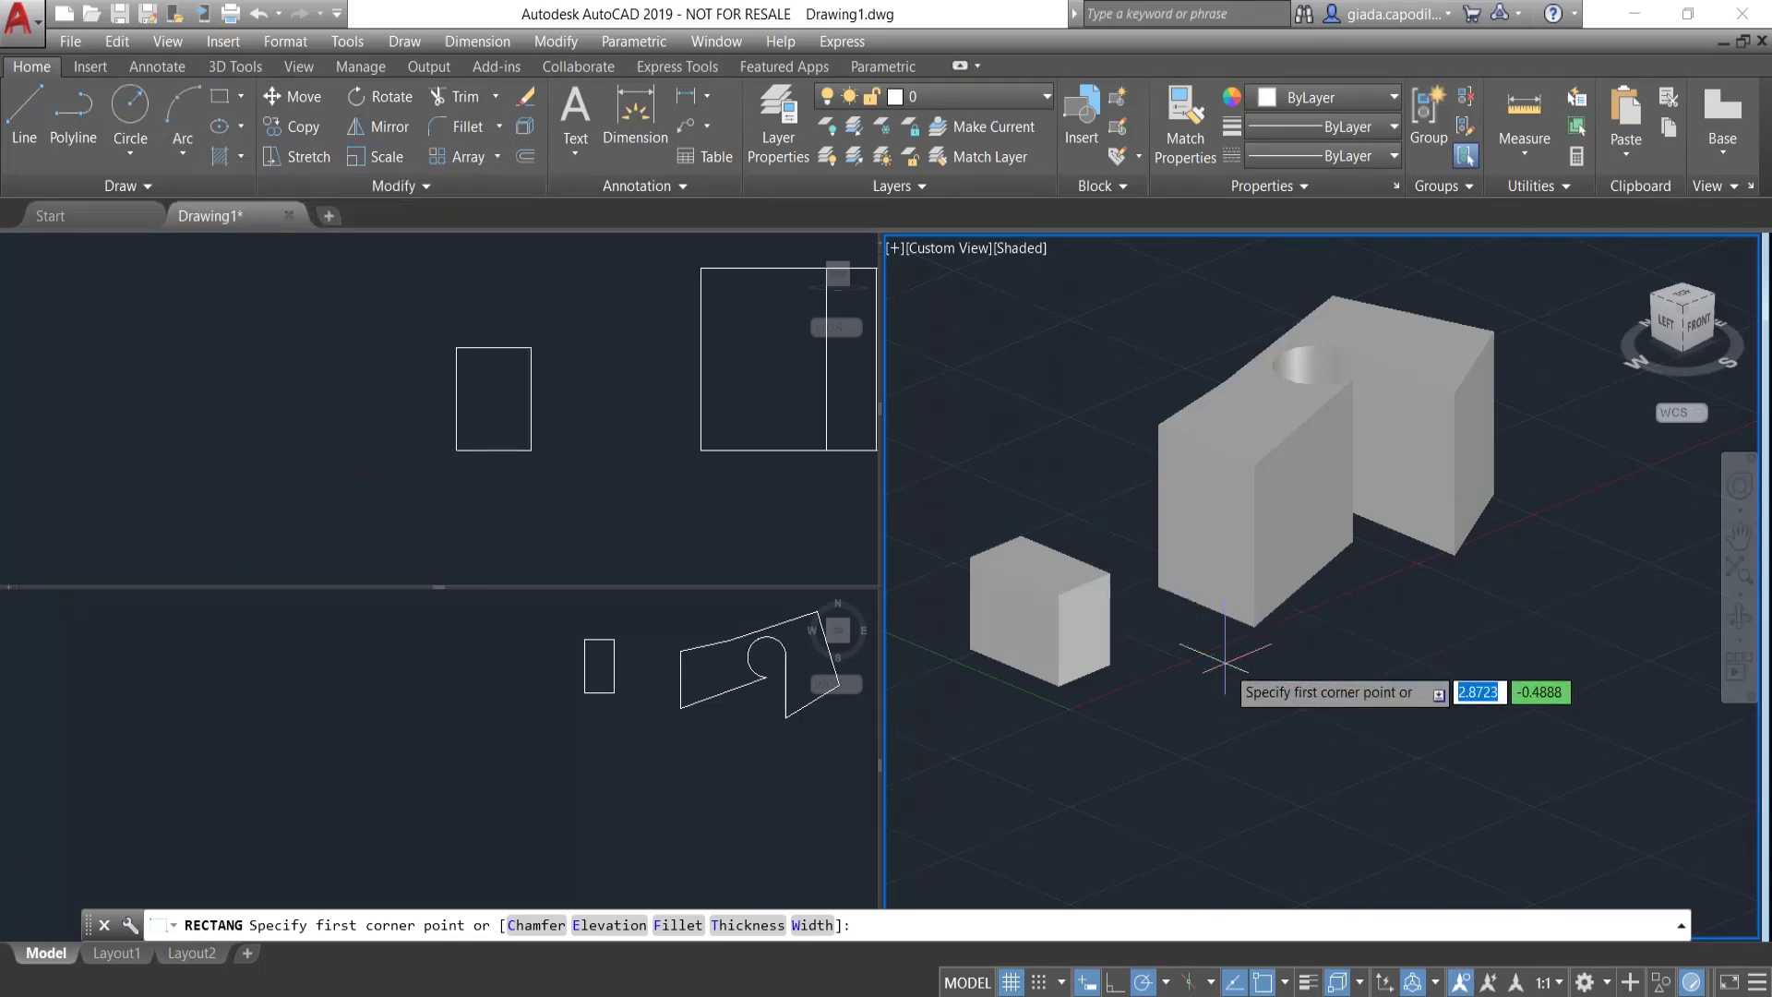
key(Escape)
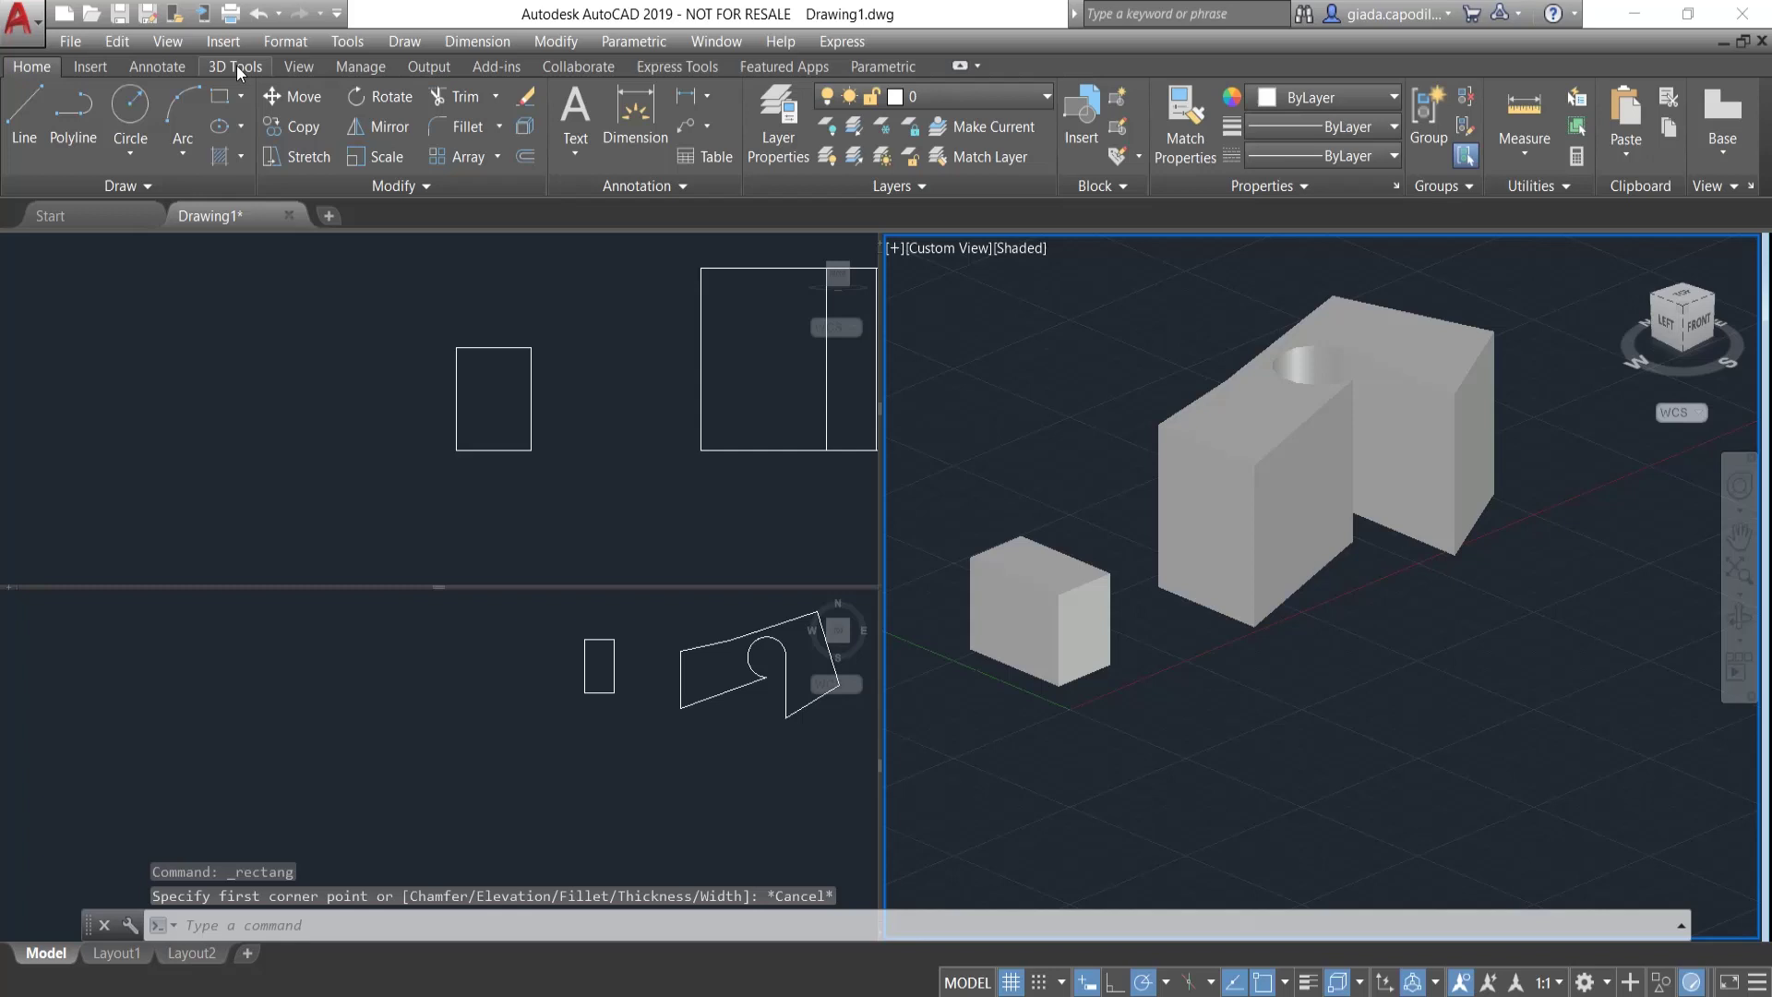
click(236, 68)
click(467, 185)
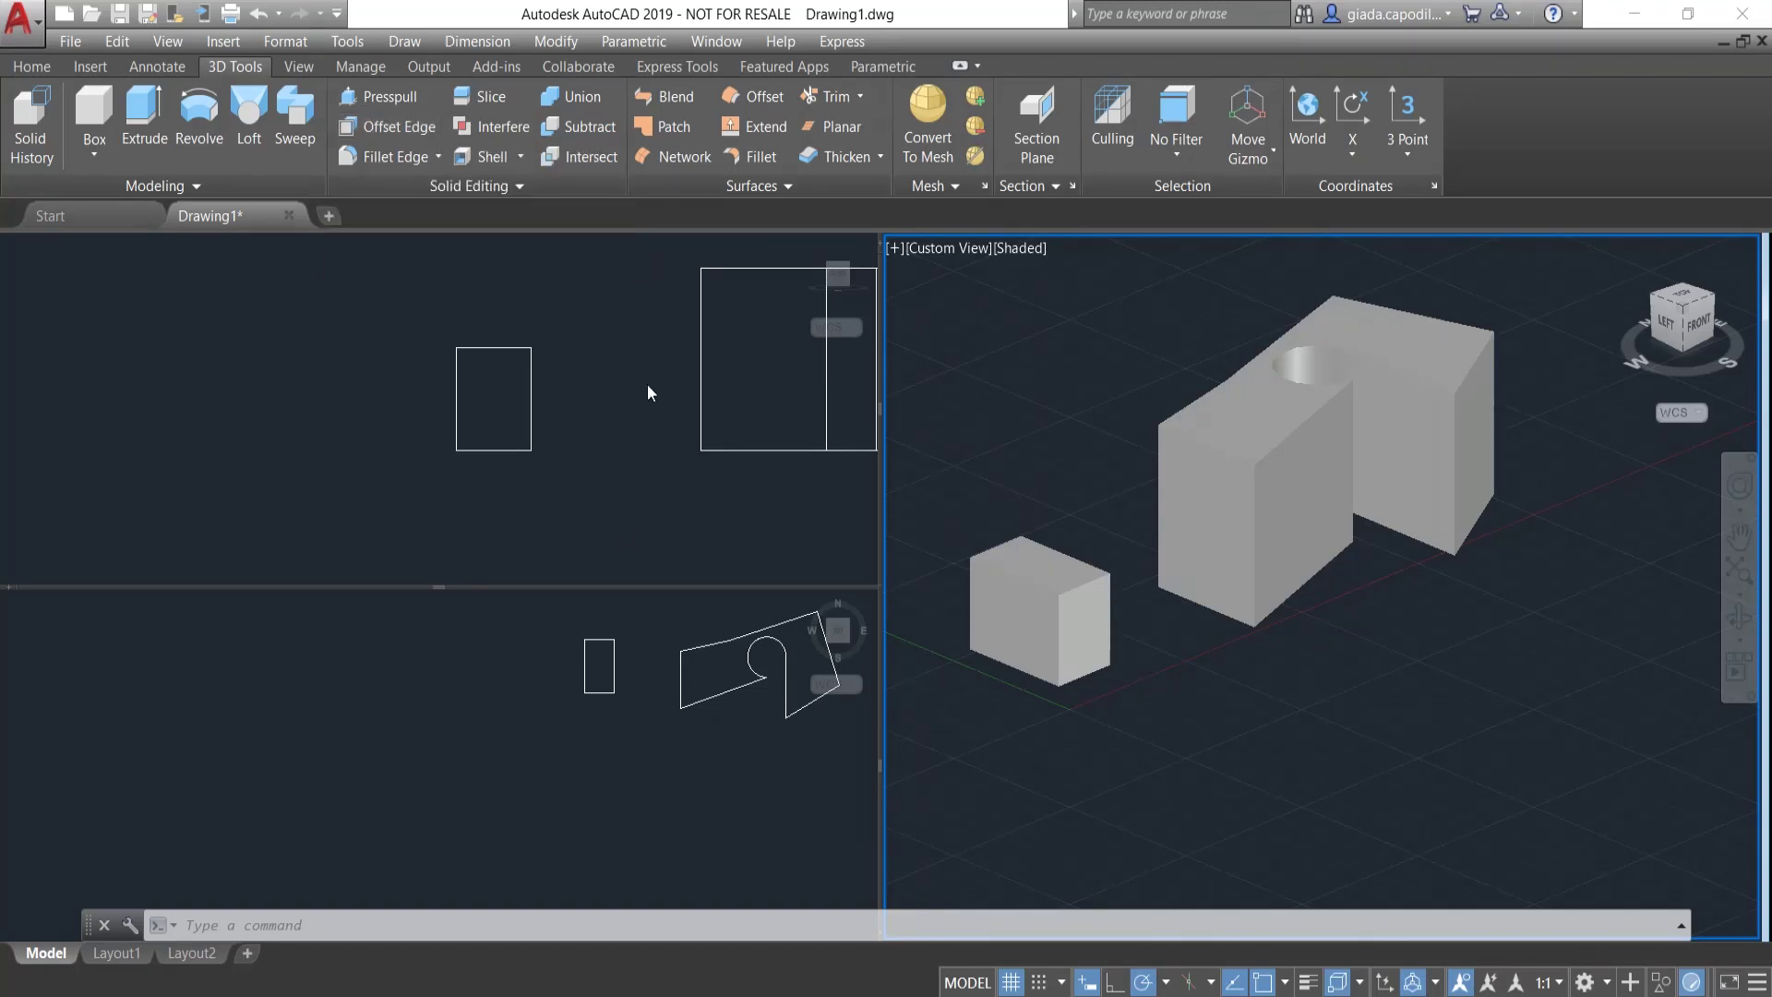
click(627, 519)
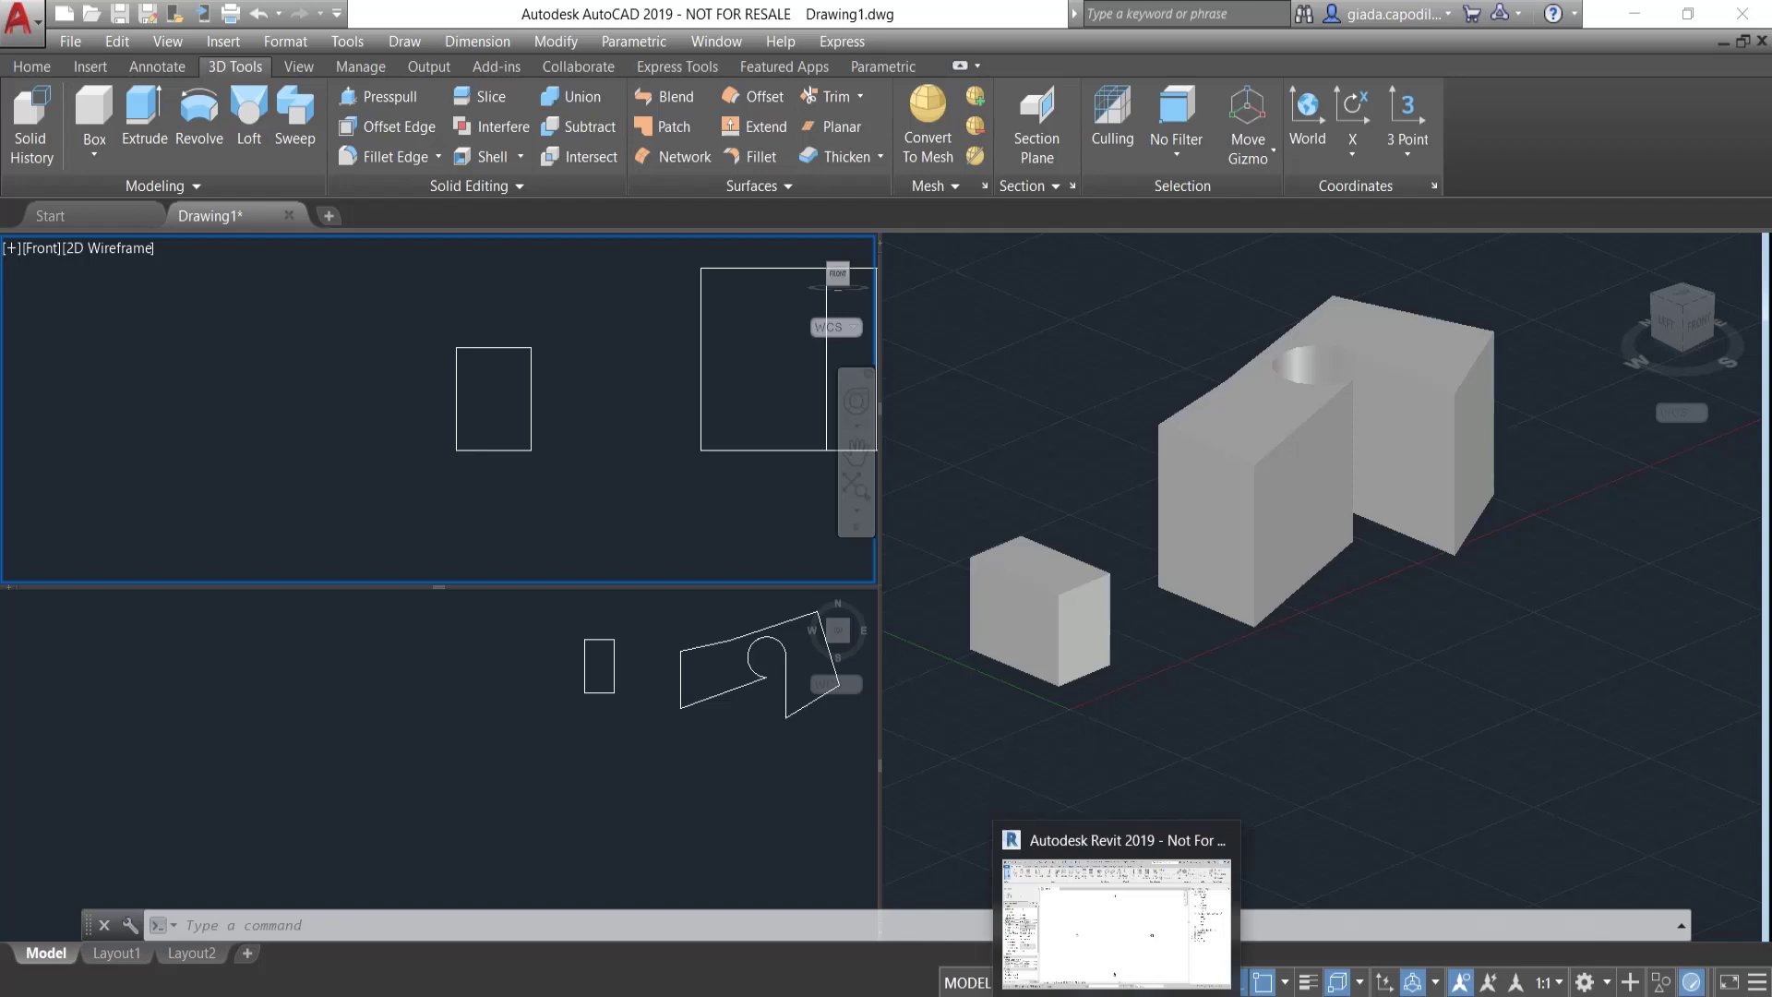
- In Revit, draw a 27000 mm Generic 200 mm wall on Level 1 and straighten it horizontally
click(1116, 923)
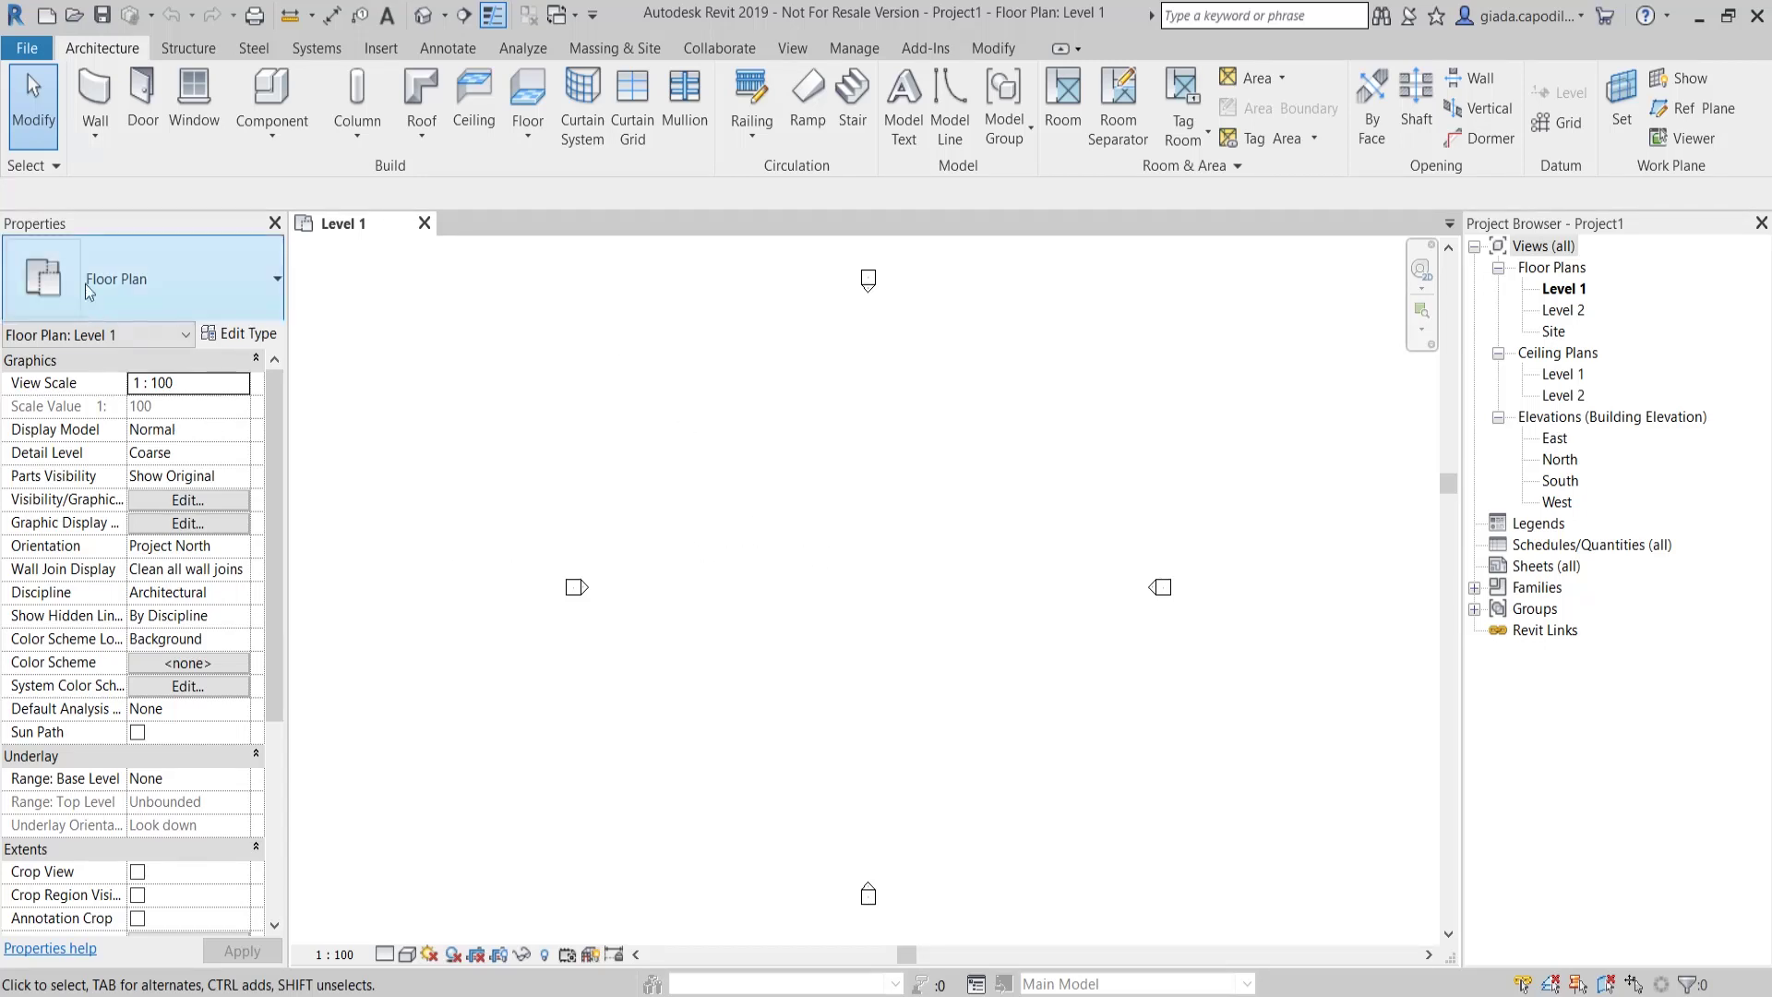
click(90, 95)
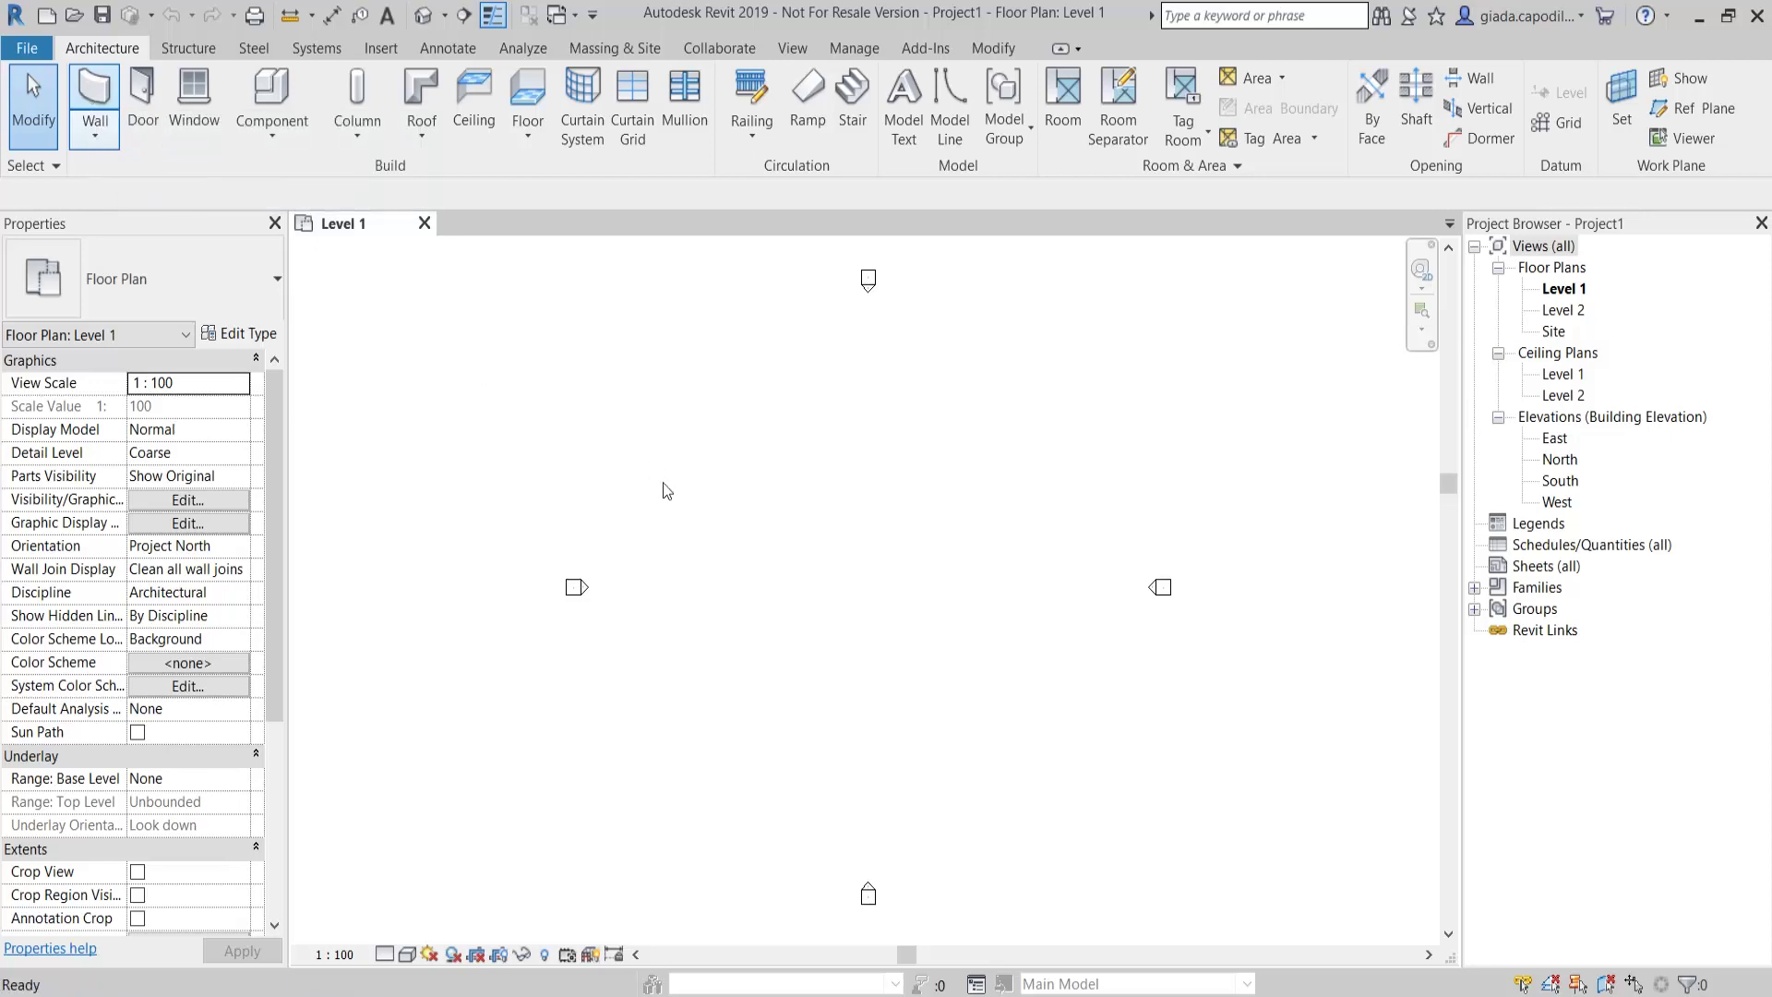
click(735, 569)
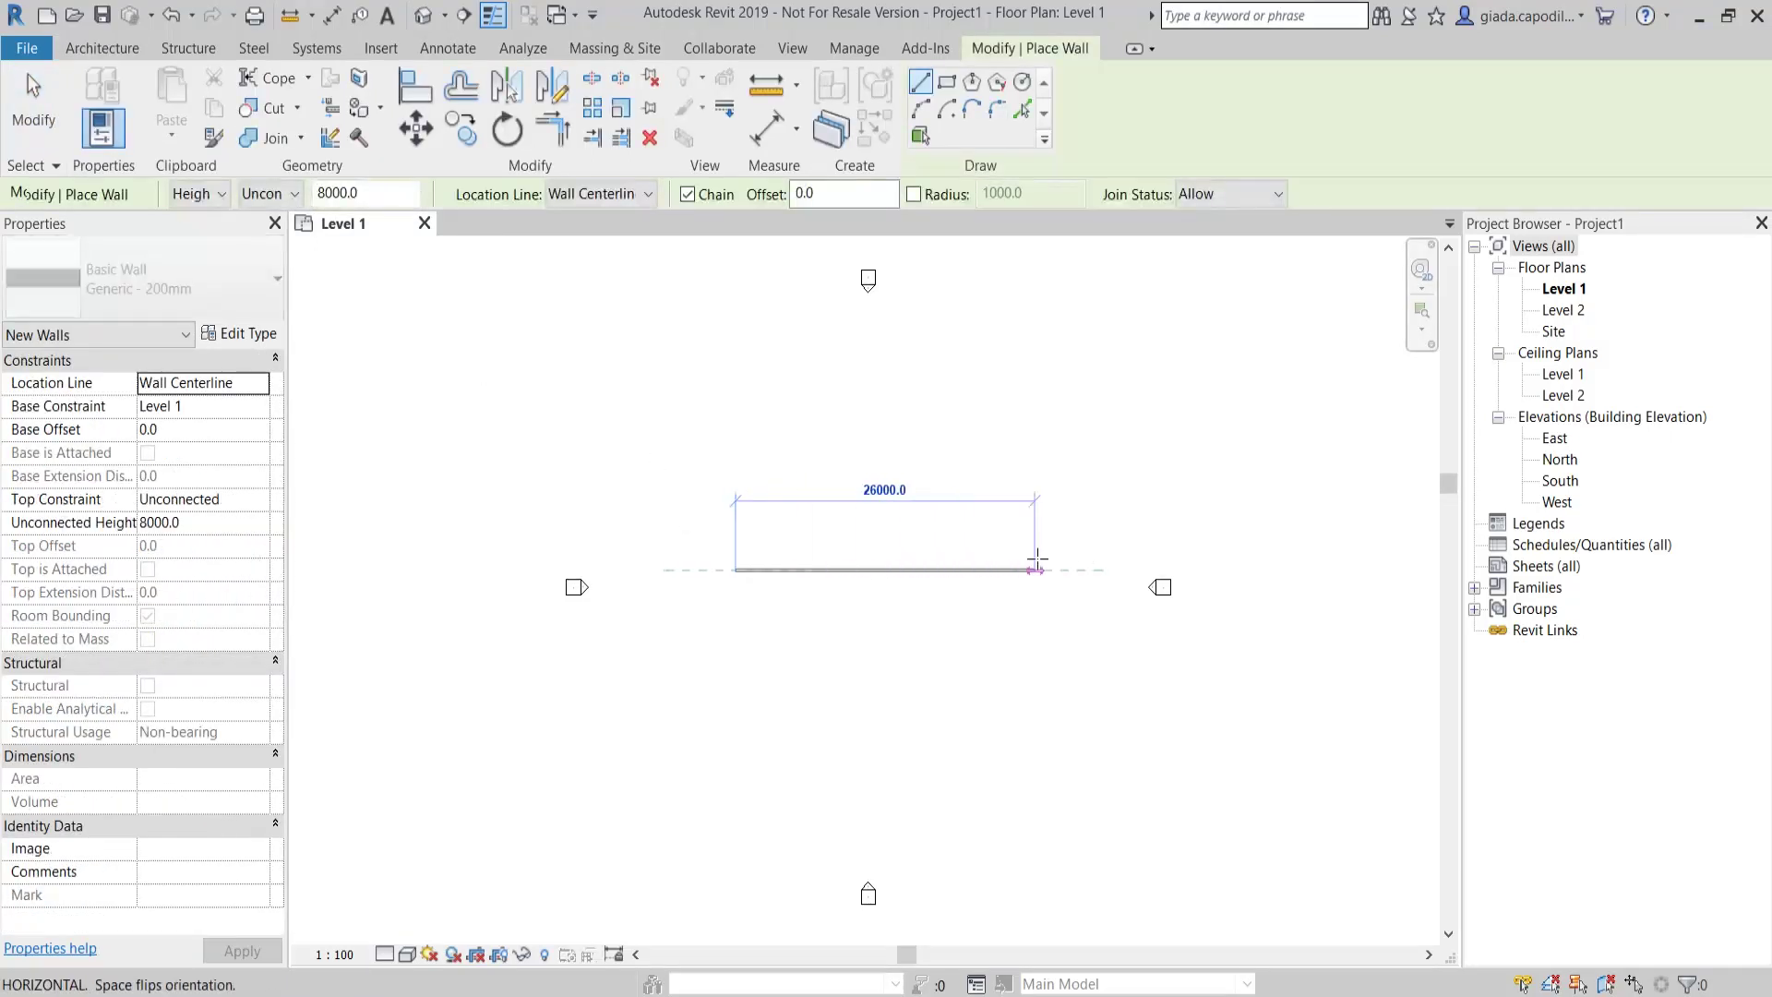
click(1044, 554)
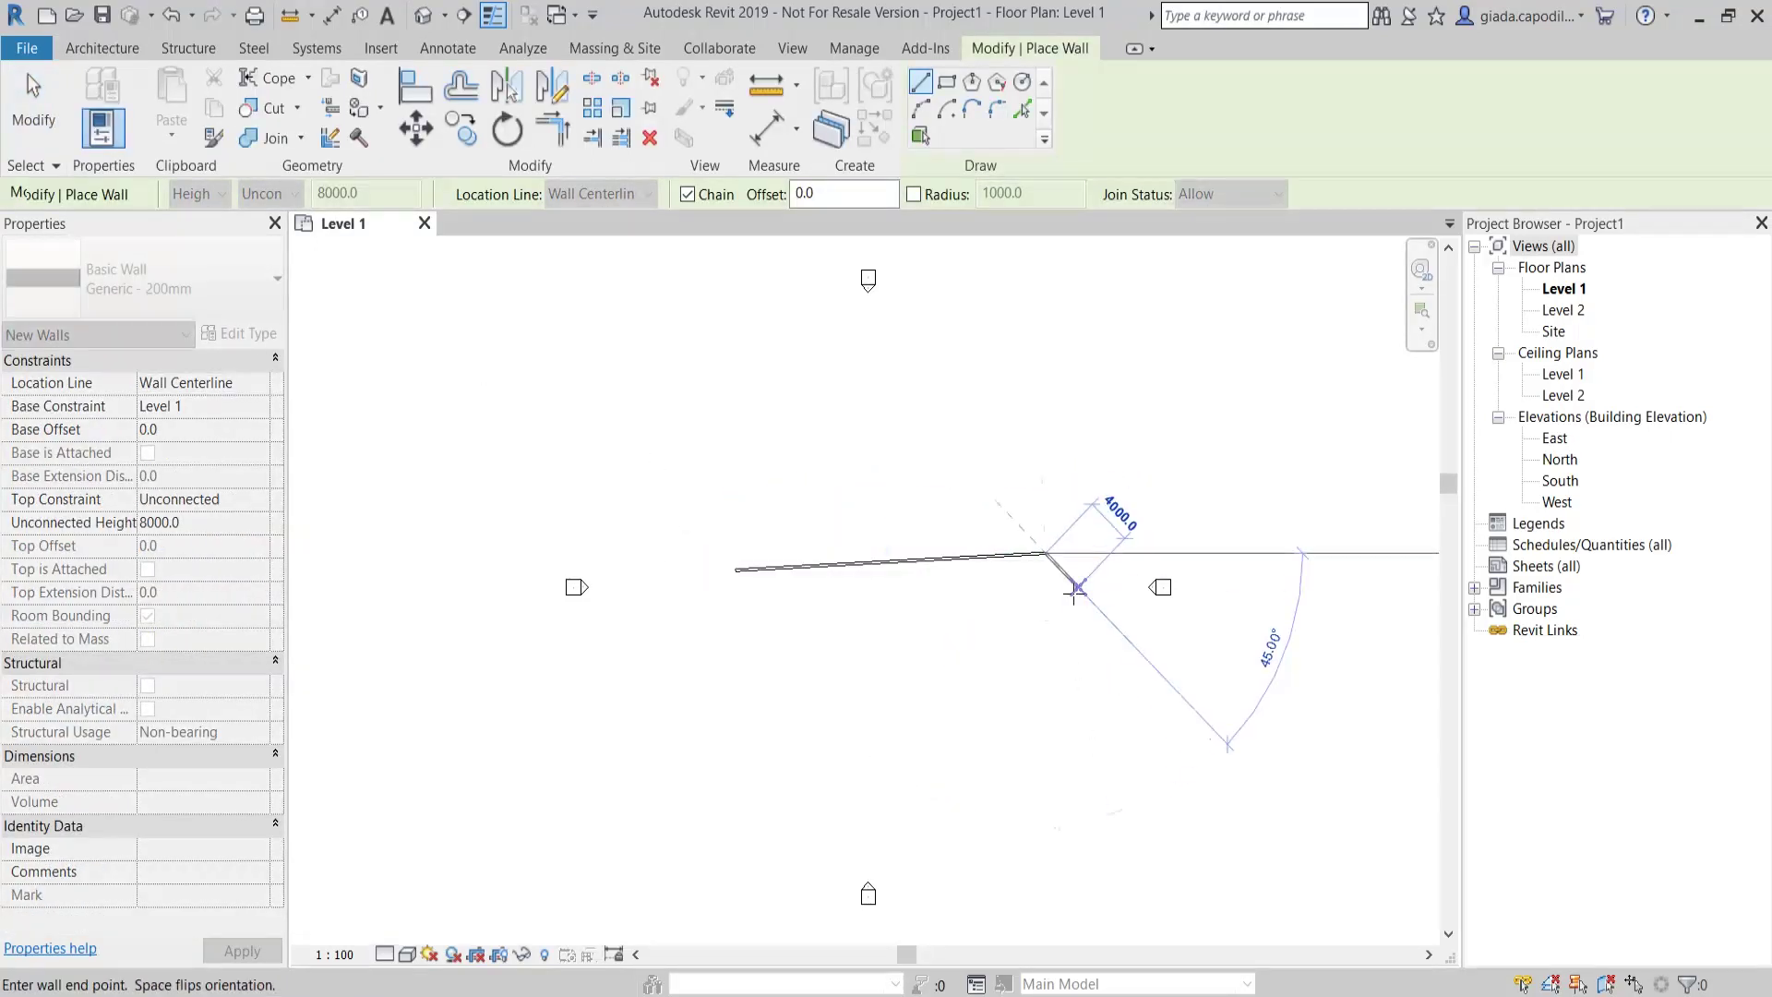
key(Escape)
key(Escape)
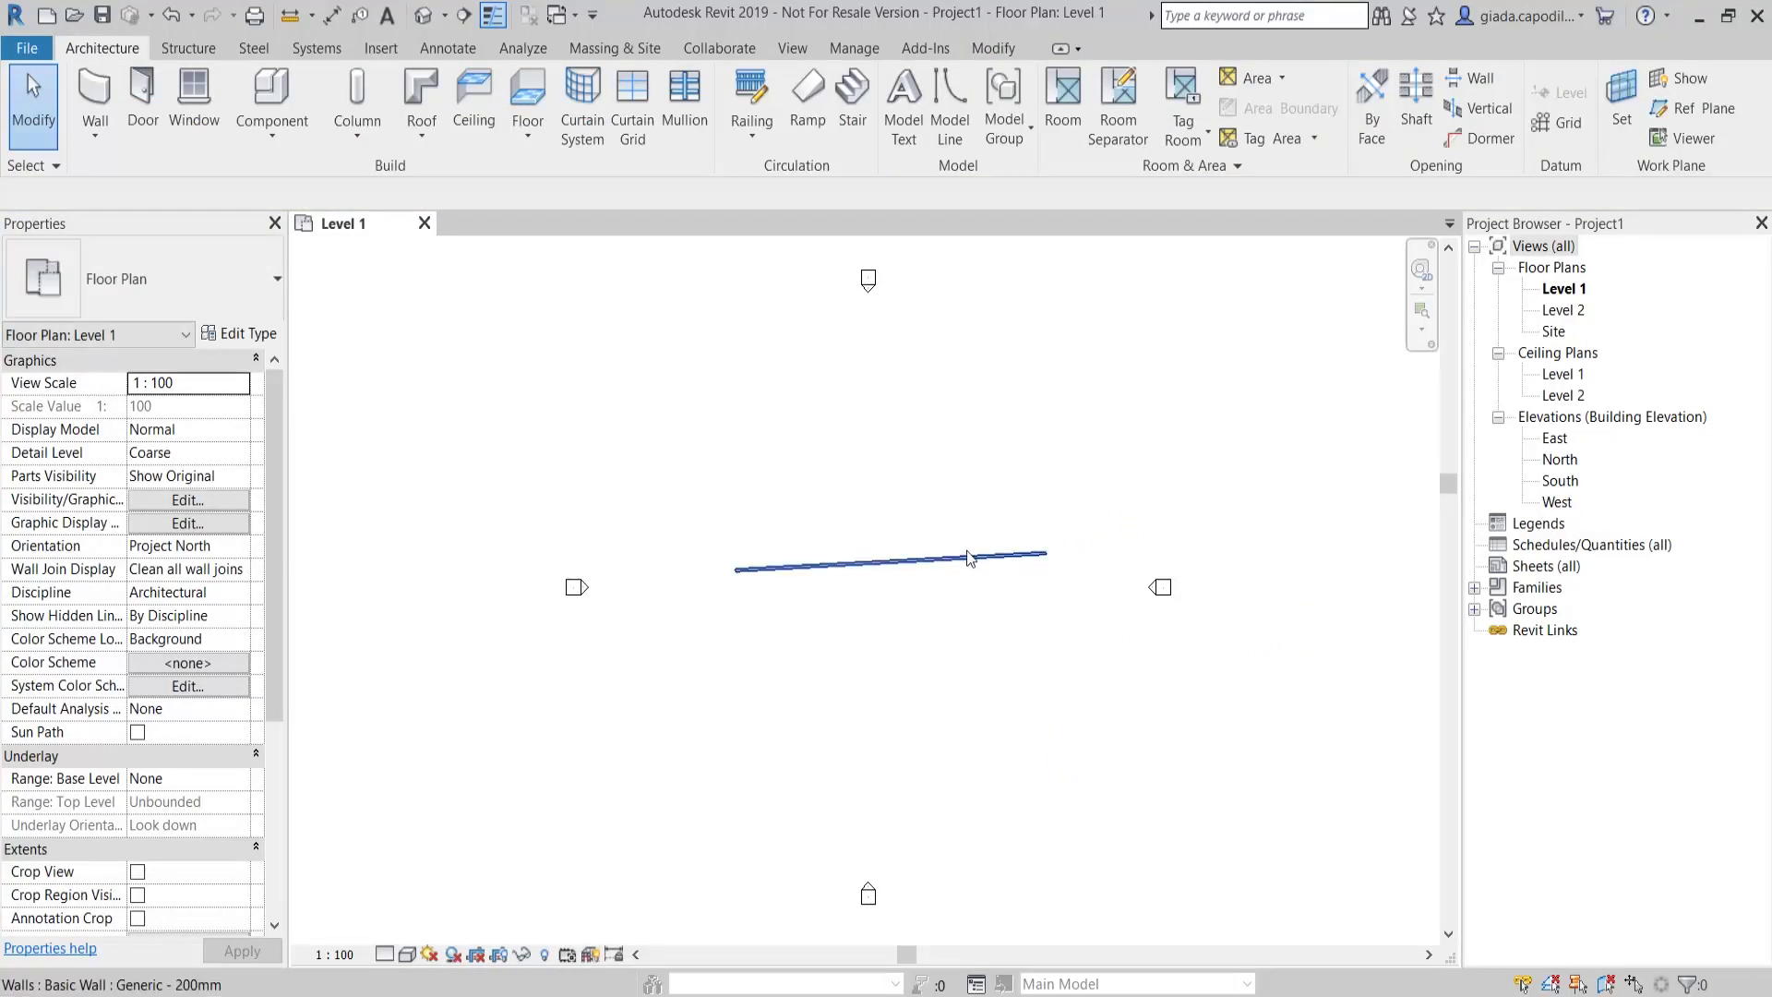
click(969, 560)
drag(1035, 554, 1046, 569)
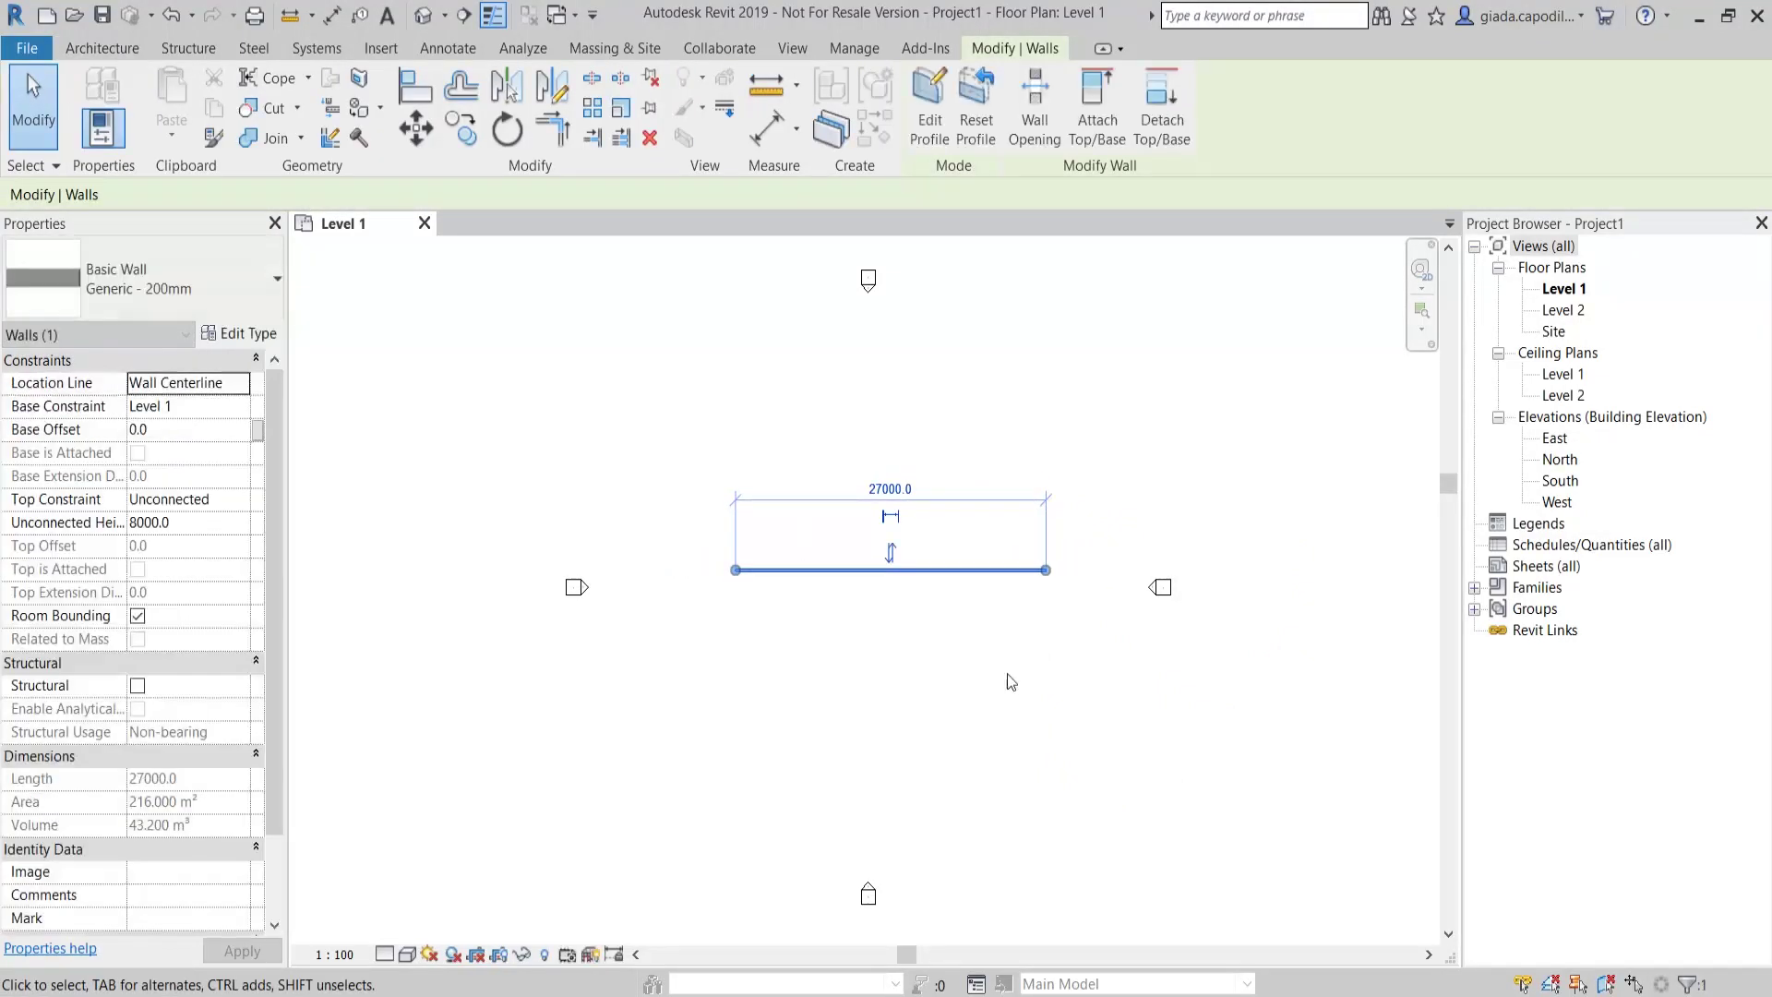
click(922, 725)
- Reposition the plan view, then open the default 3D view of the wall
scroll(909, 558, up, 2)
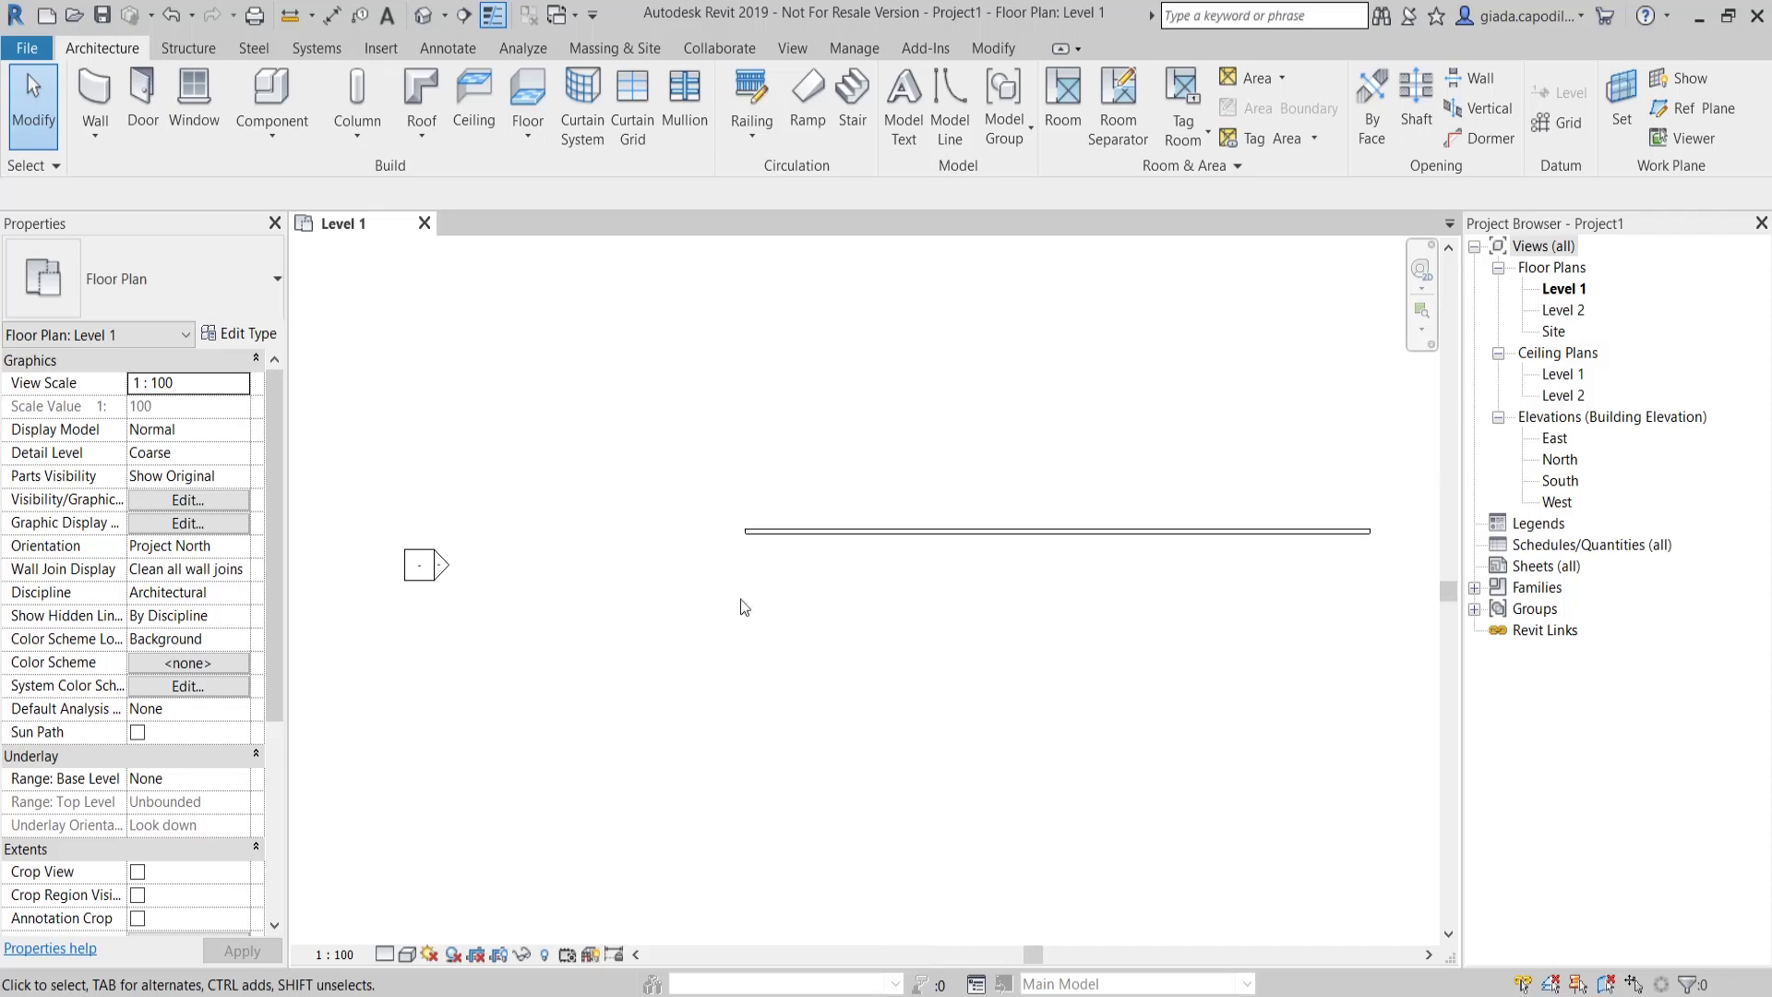
scroll(1001, 566, up, 2)
middle_drag(760, 600, 660, 637)
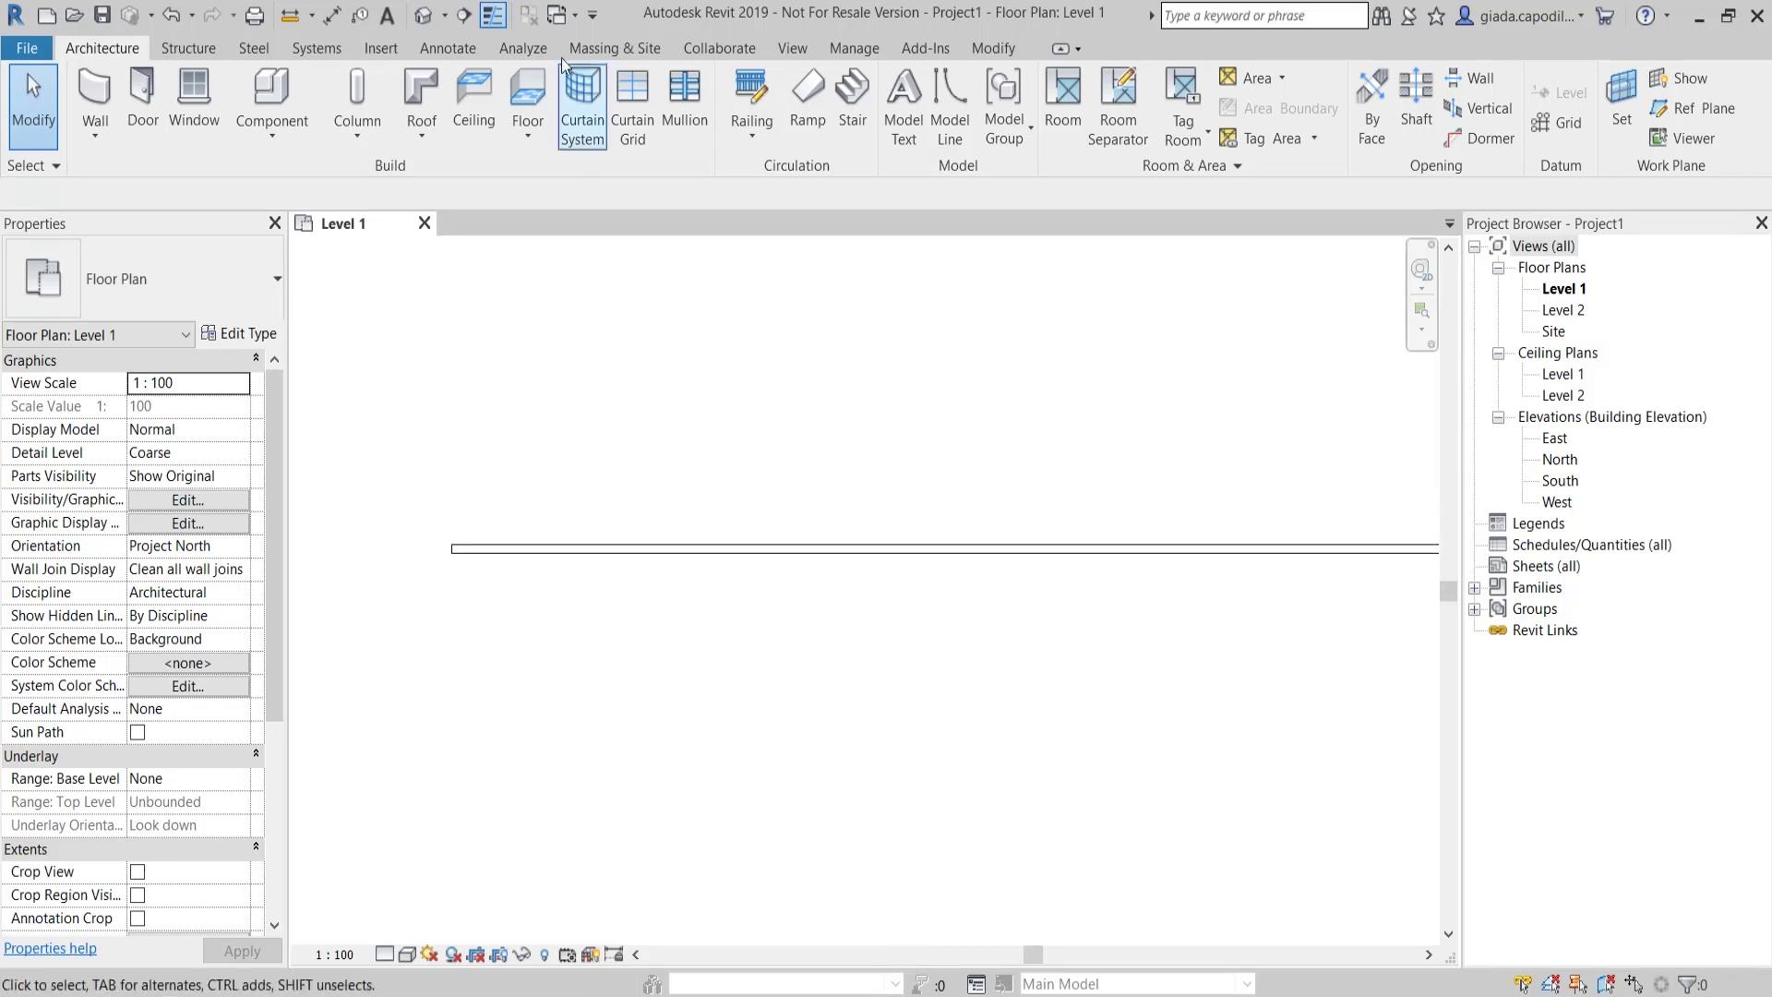
click(431, 28)
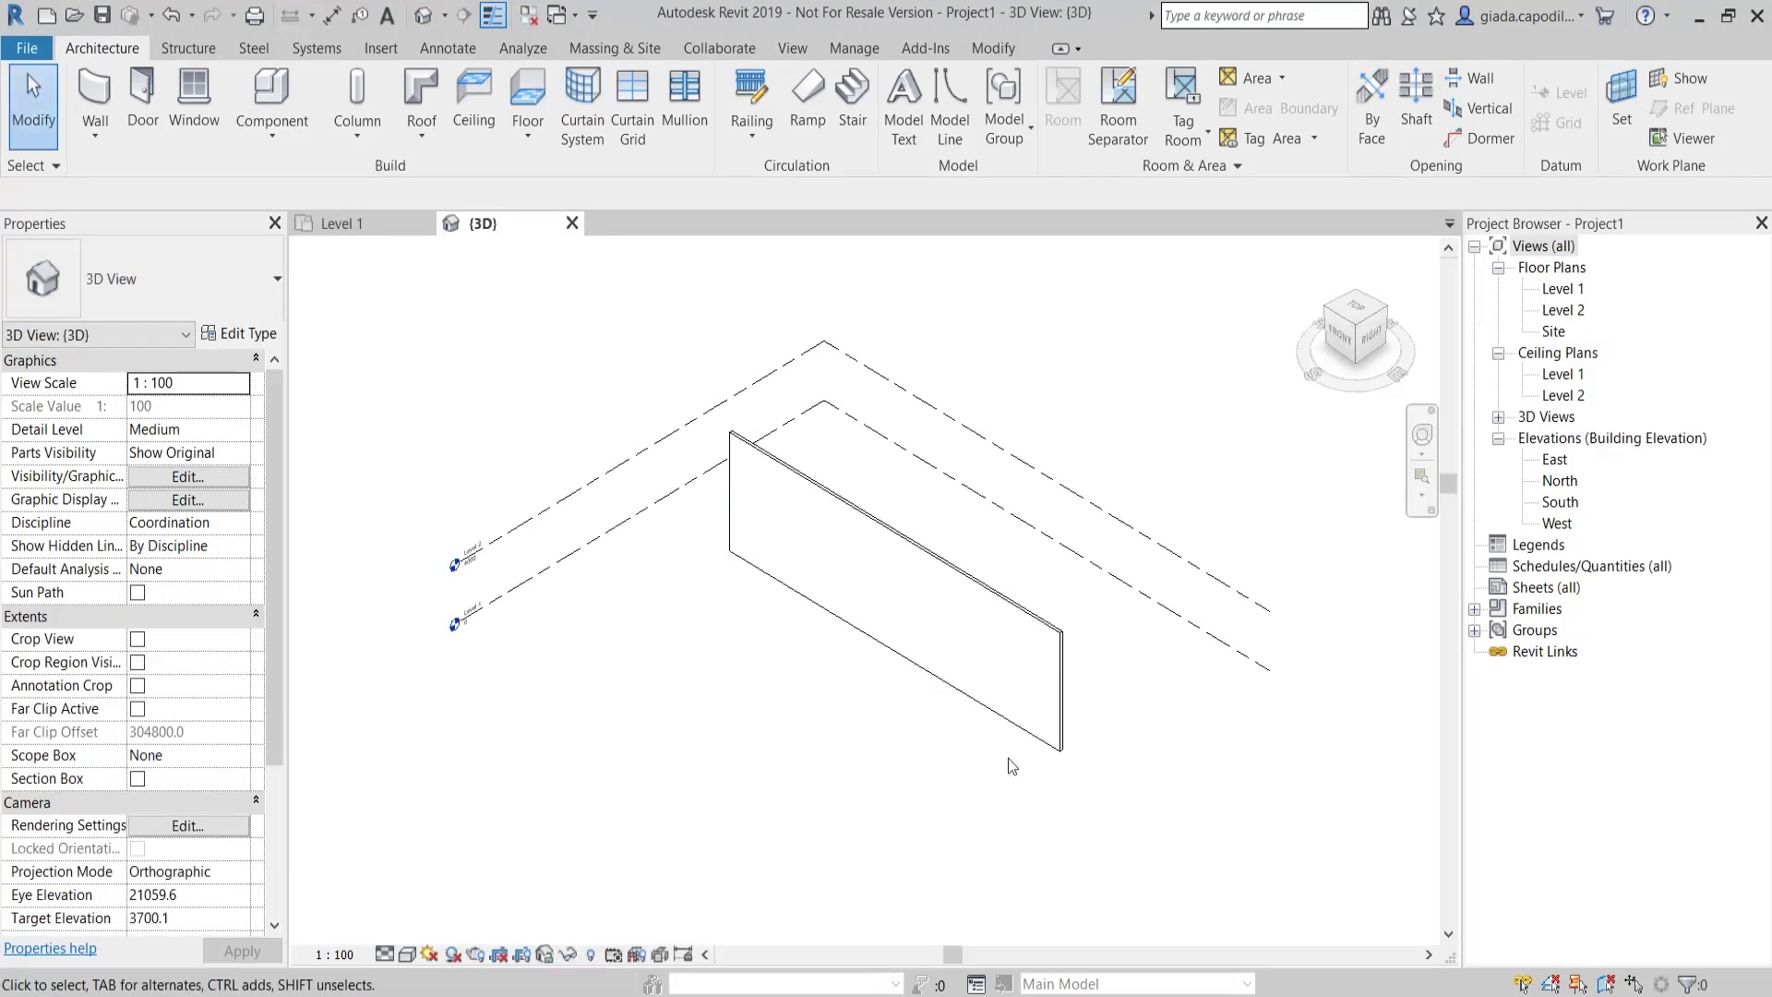
- Place an M_Single-Flush door and an M_Fixed 0915 x 1830mm window side by side in the wall
click(143, 115)
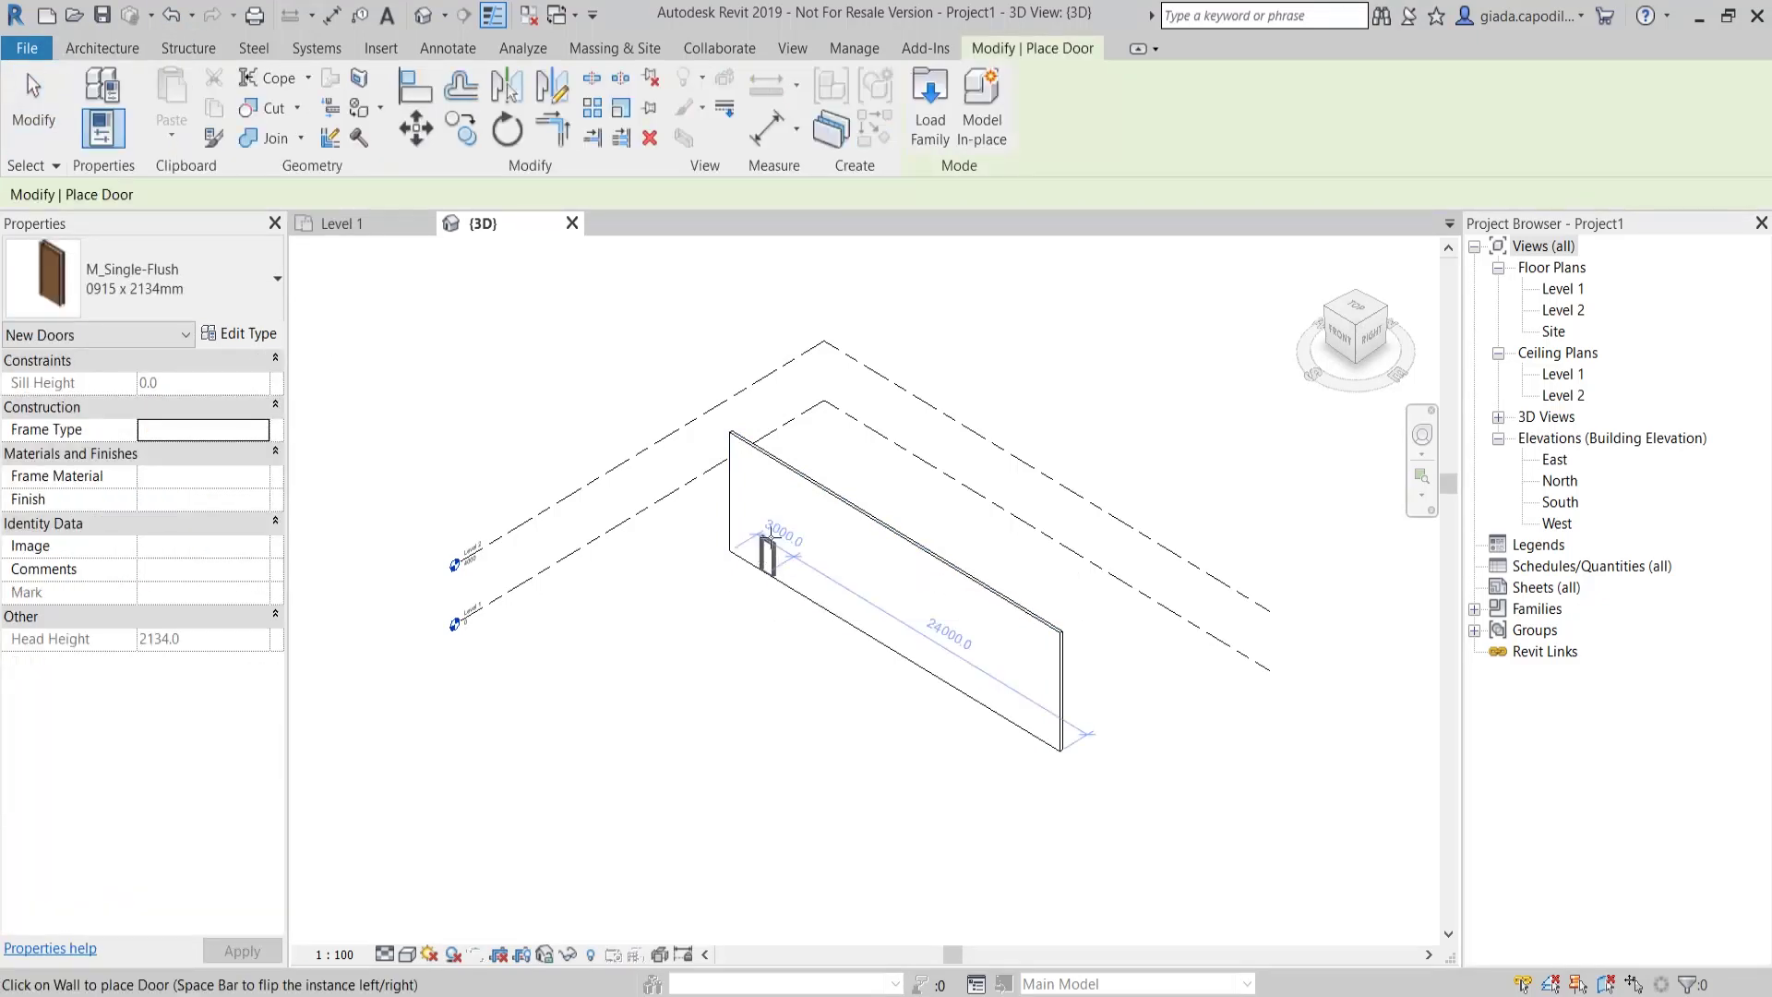
click(132, 48)
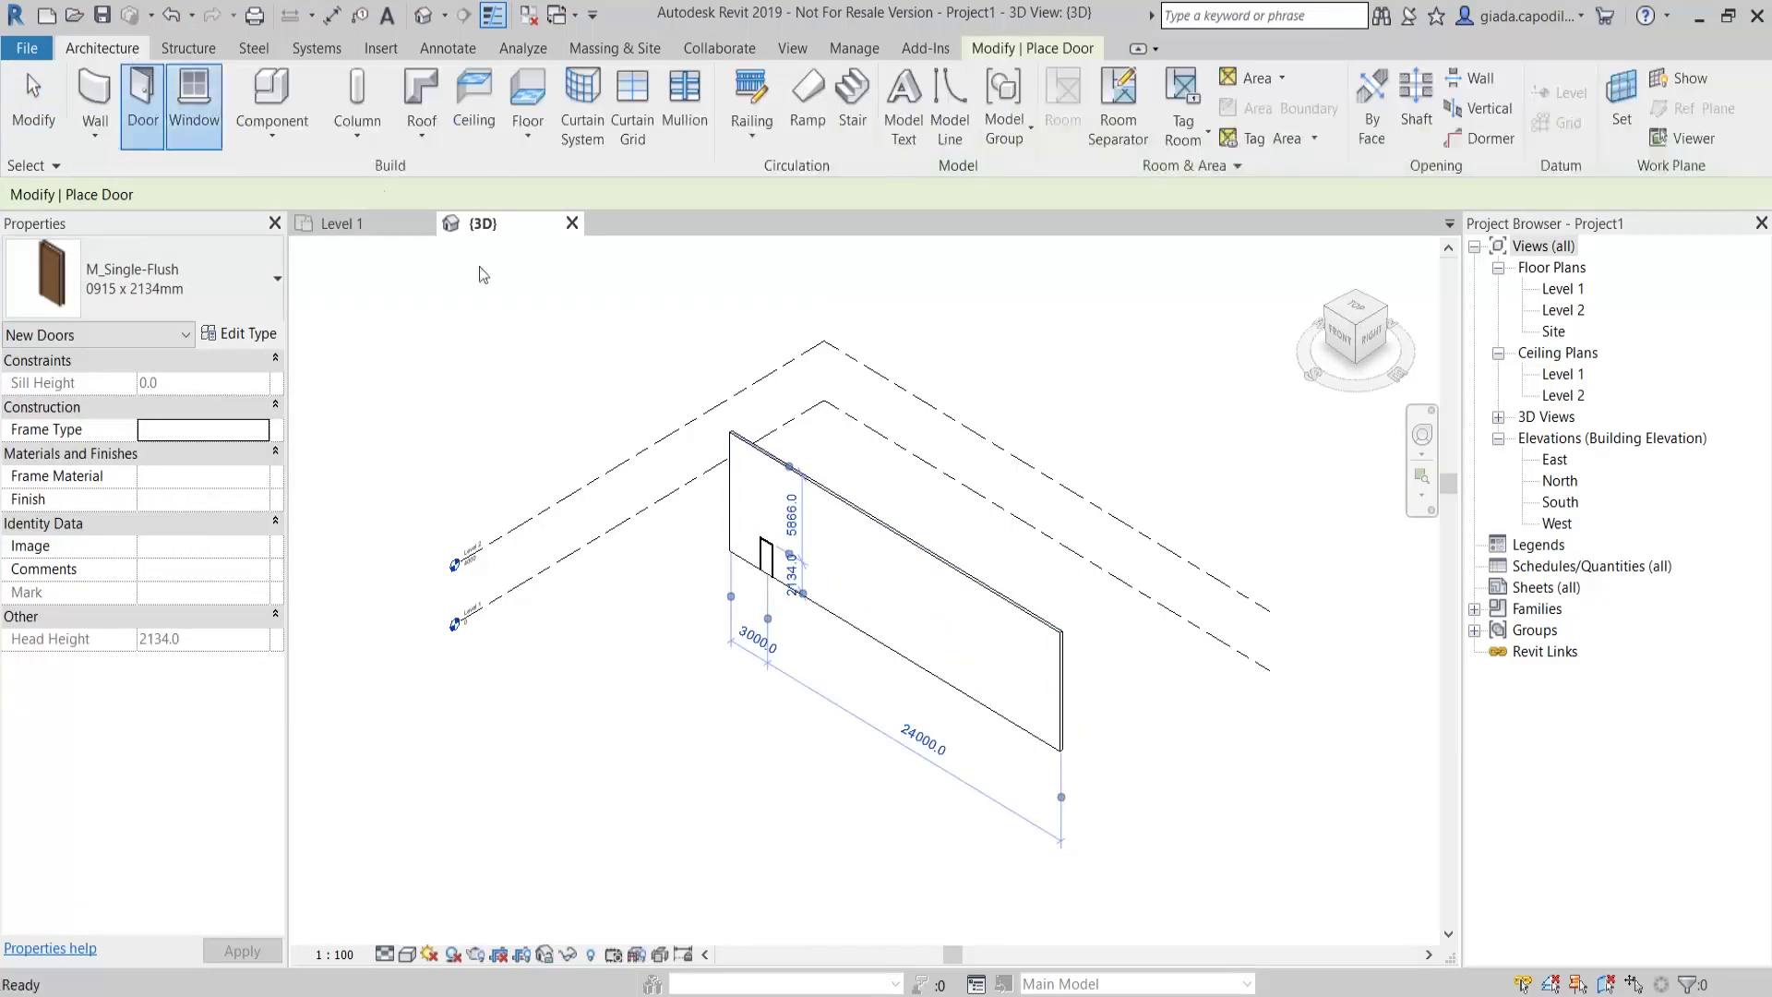
click(194, 93)
scroll(810, 579, up, 3)
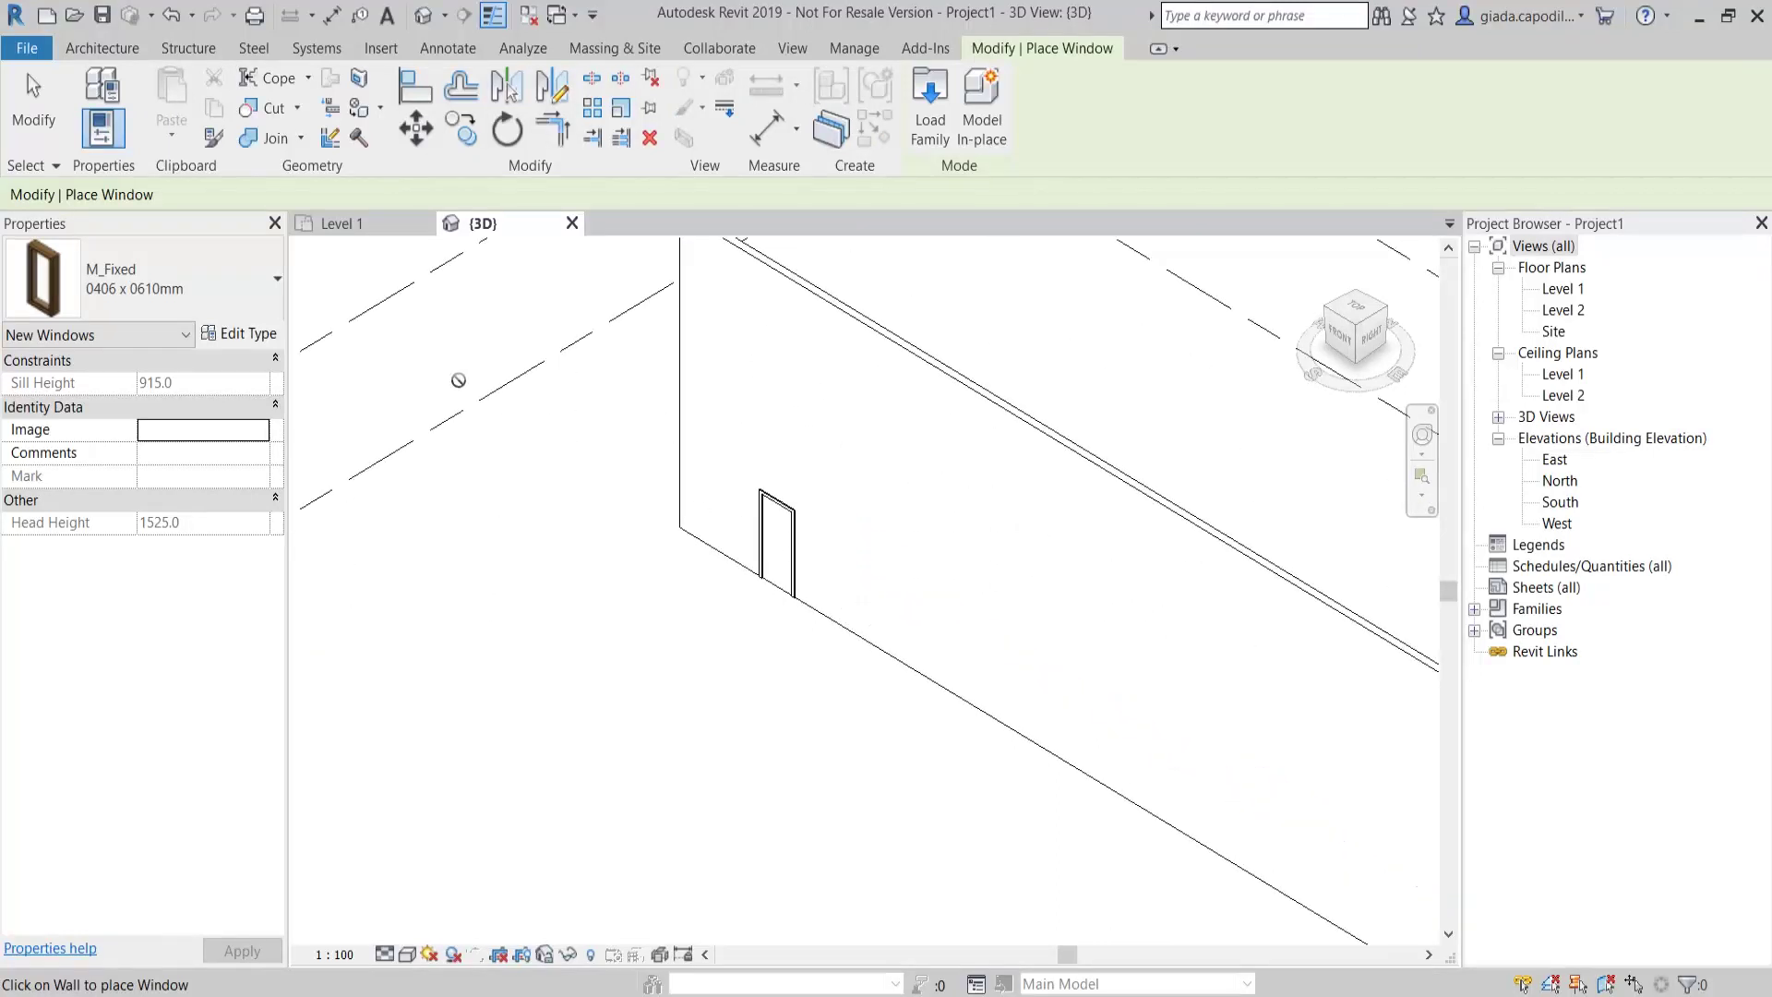
click(177, 304)
click(107, 645)
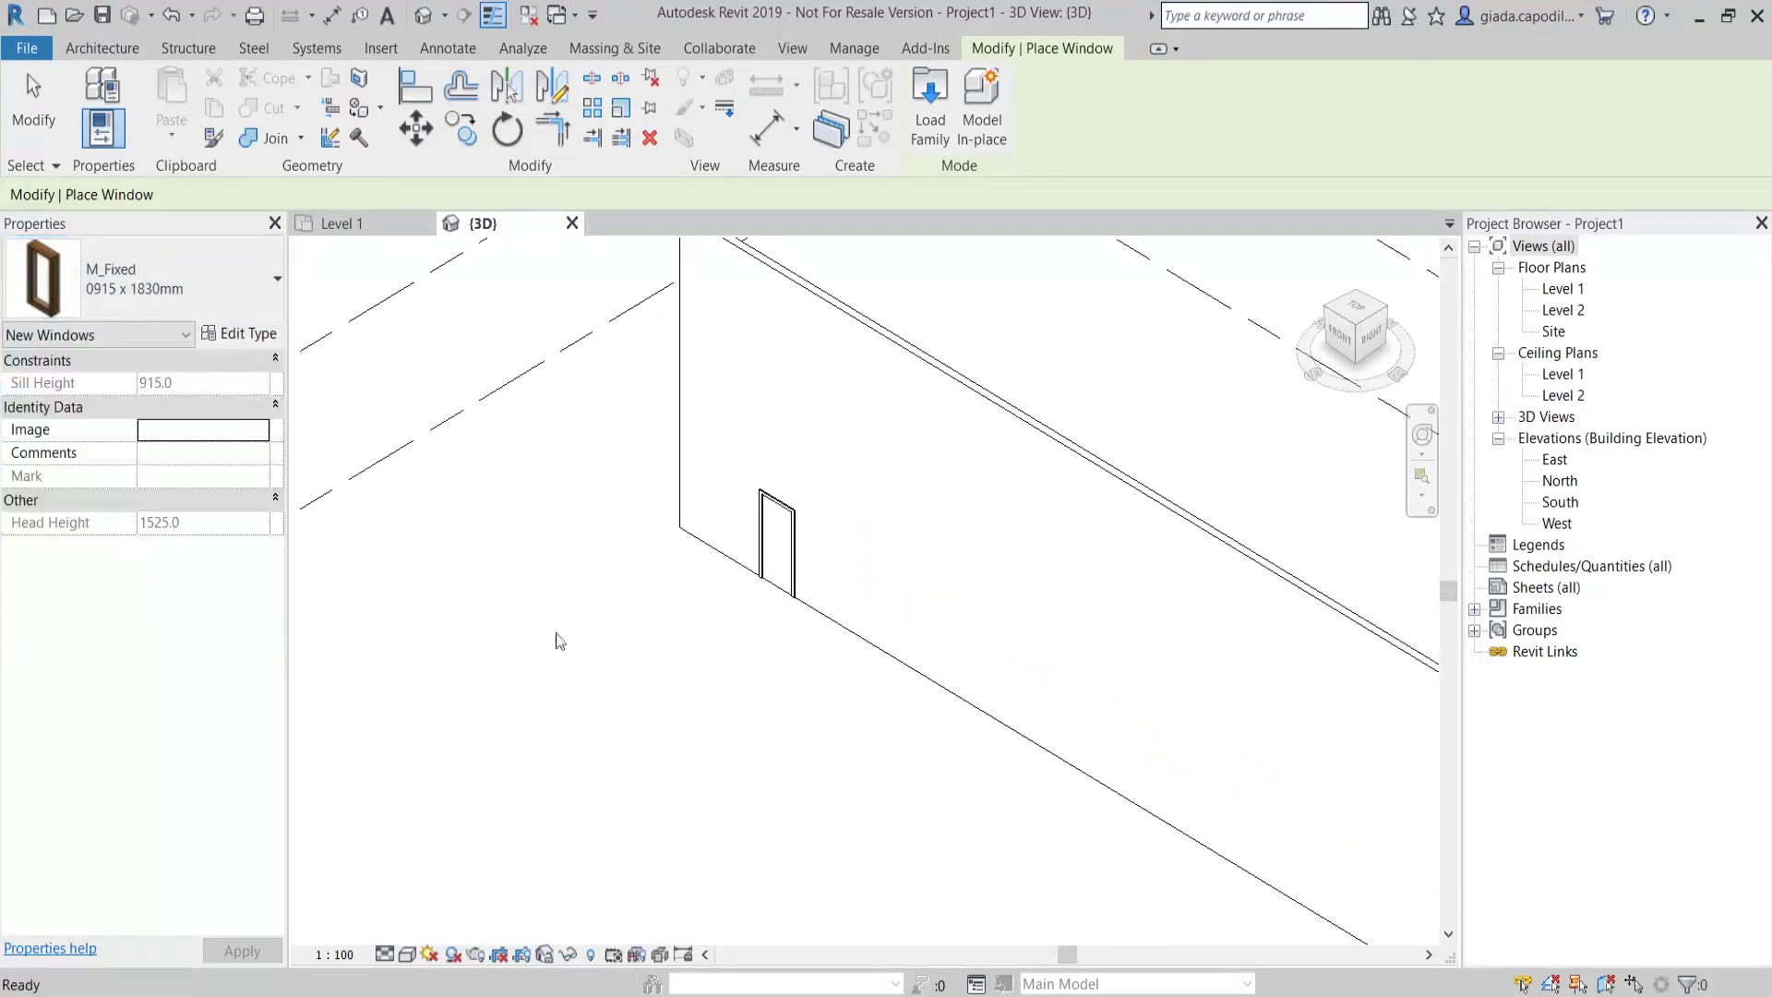
click(828, 554)
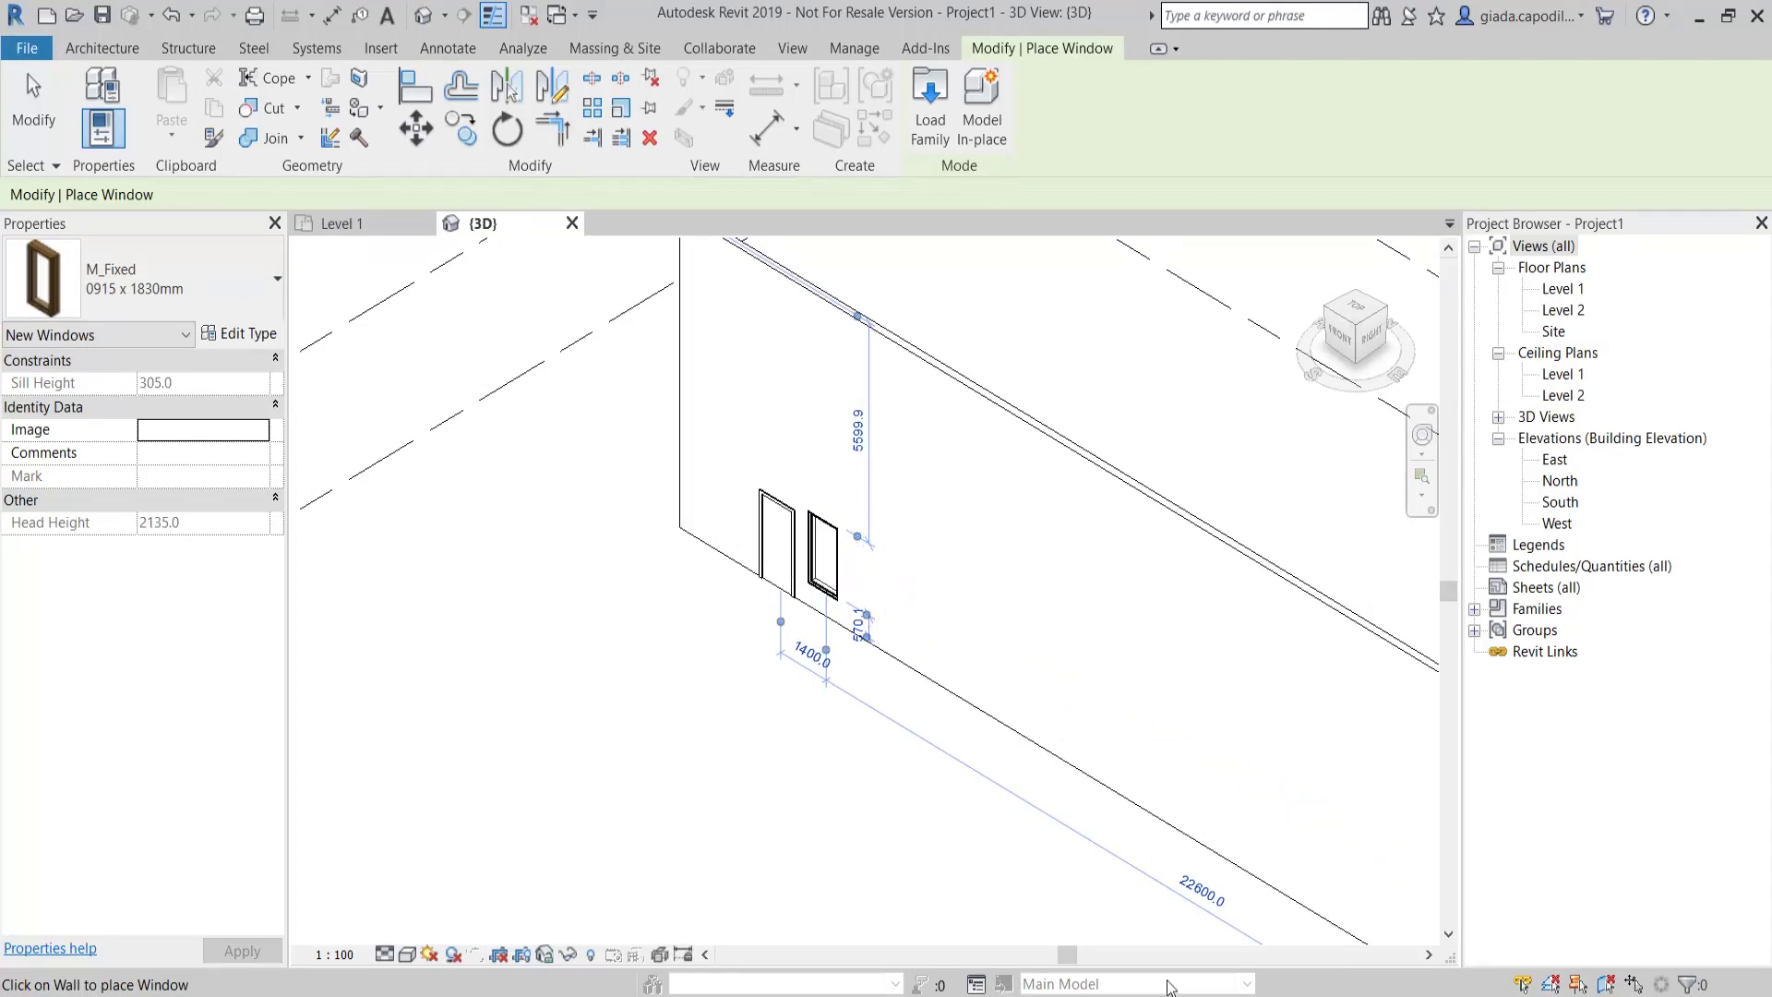
key(Escape)
key(Escape)
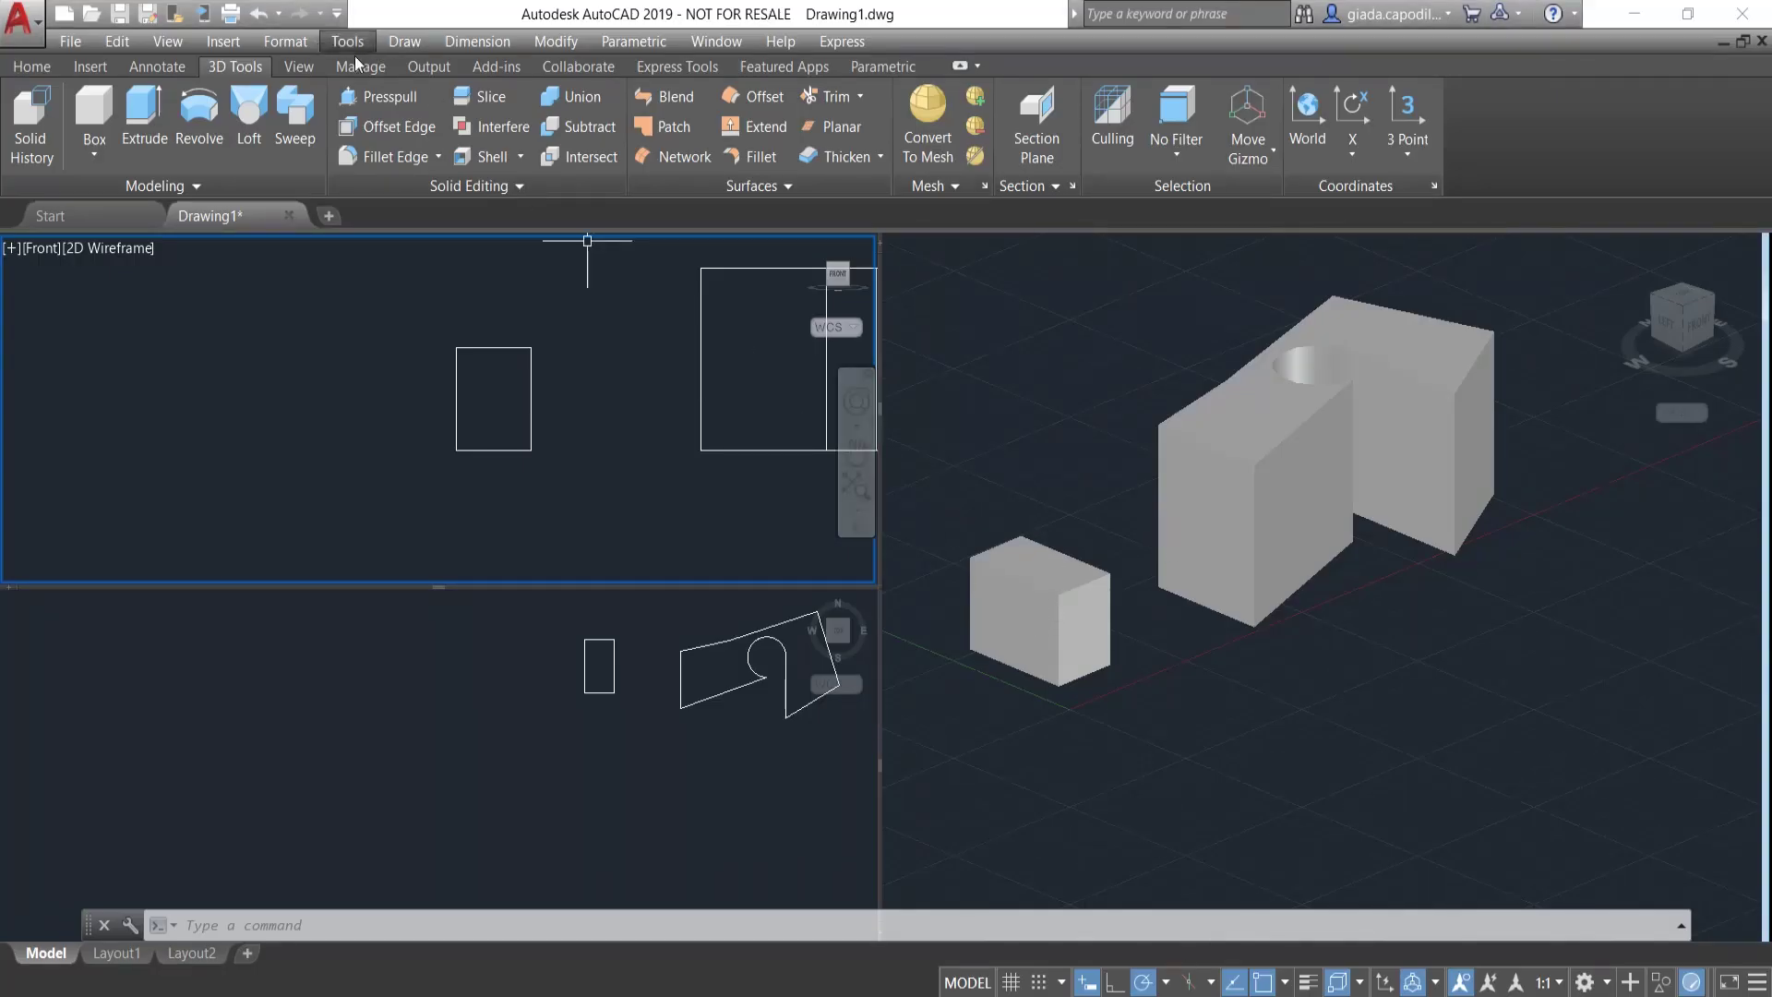
- Model a thin, tall box slab from two base corners and a height in the 3D viewport
click(93, 109)
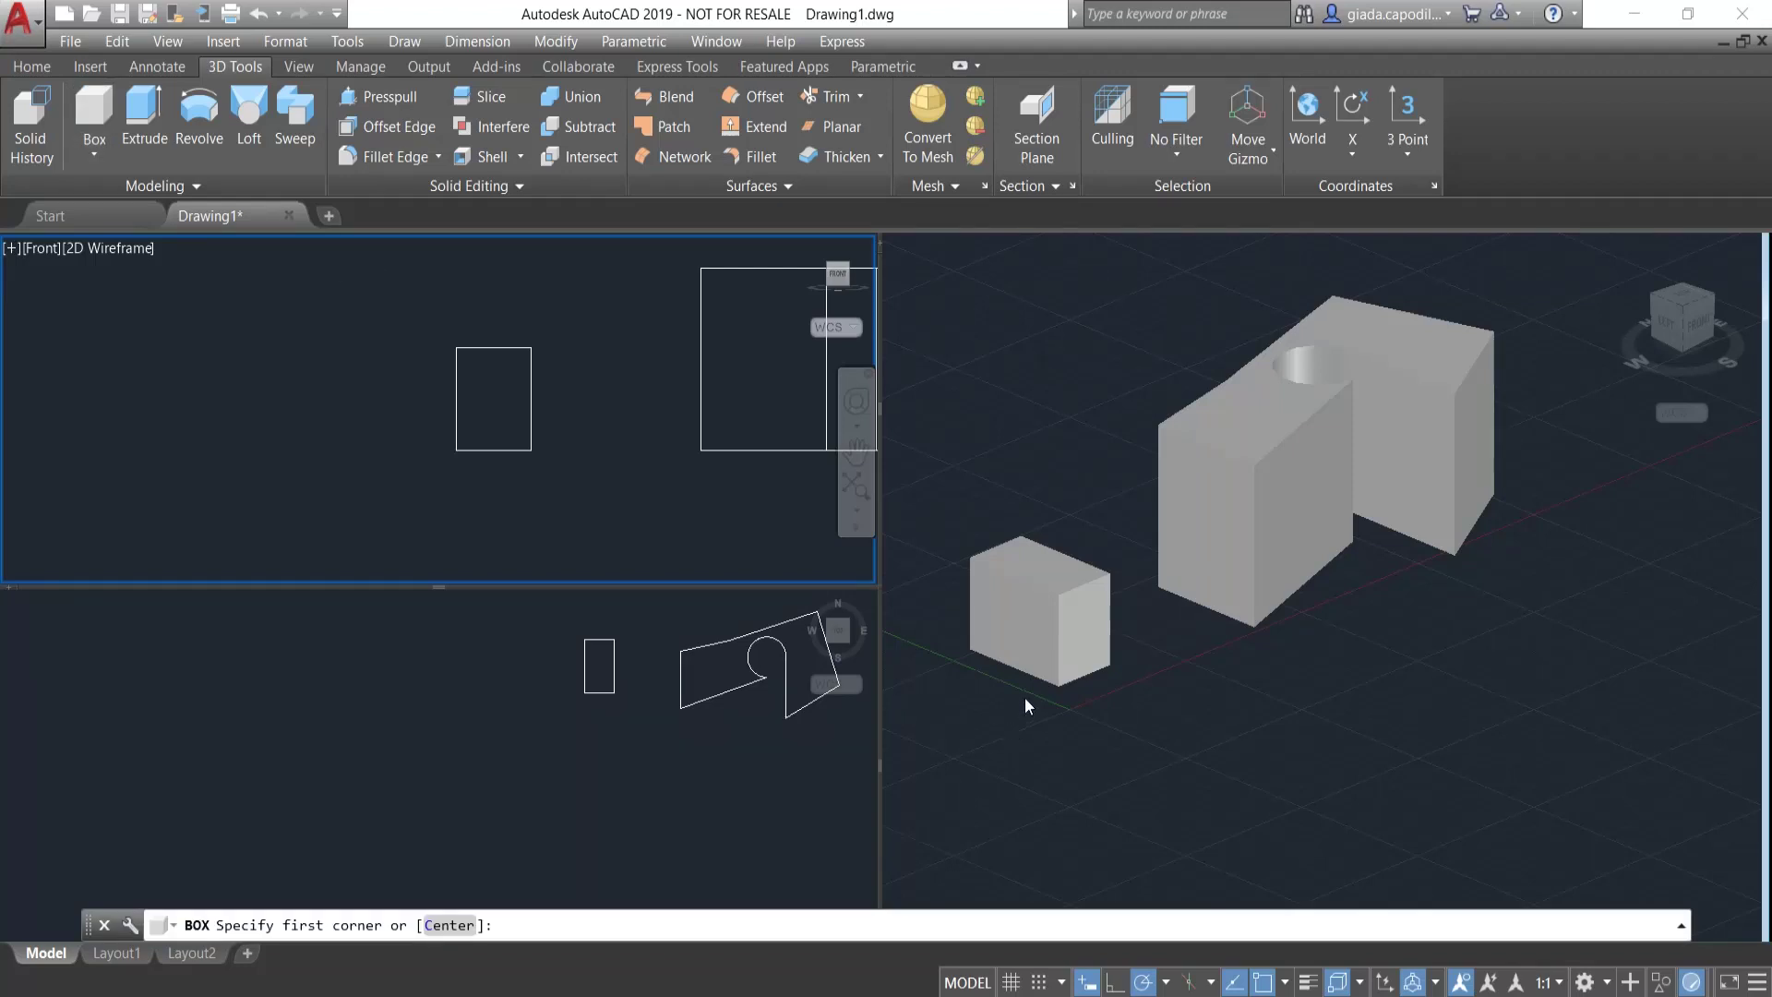
click(93, 109)
click(1200, 741)
click(1196, 702)
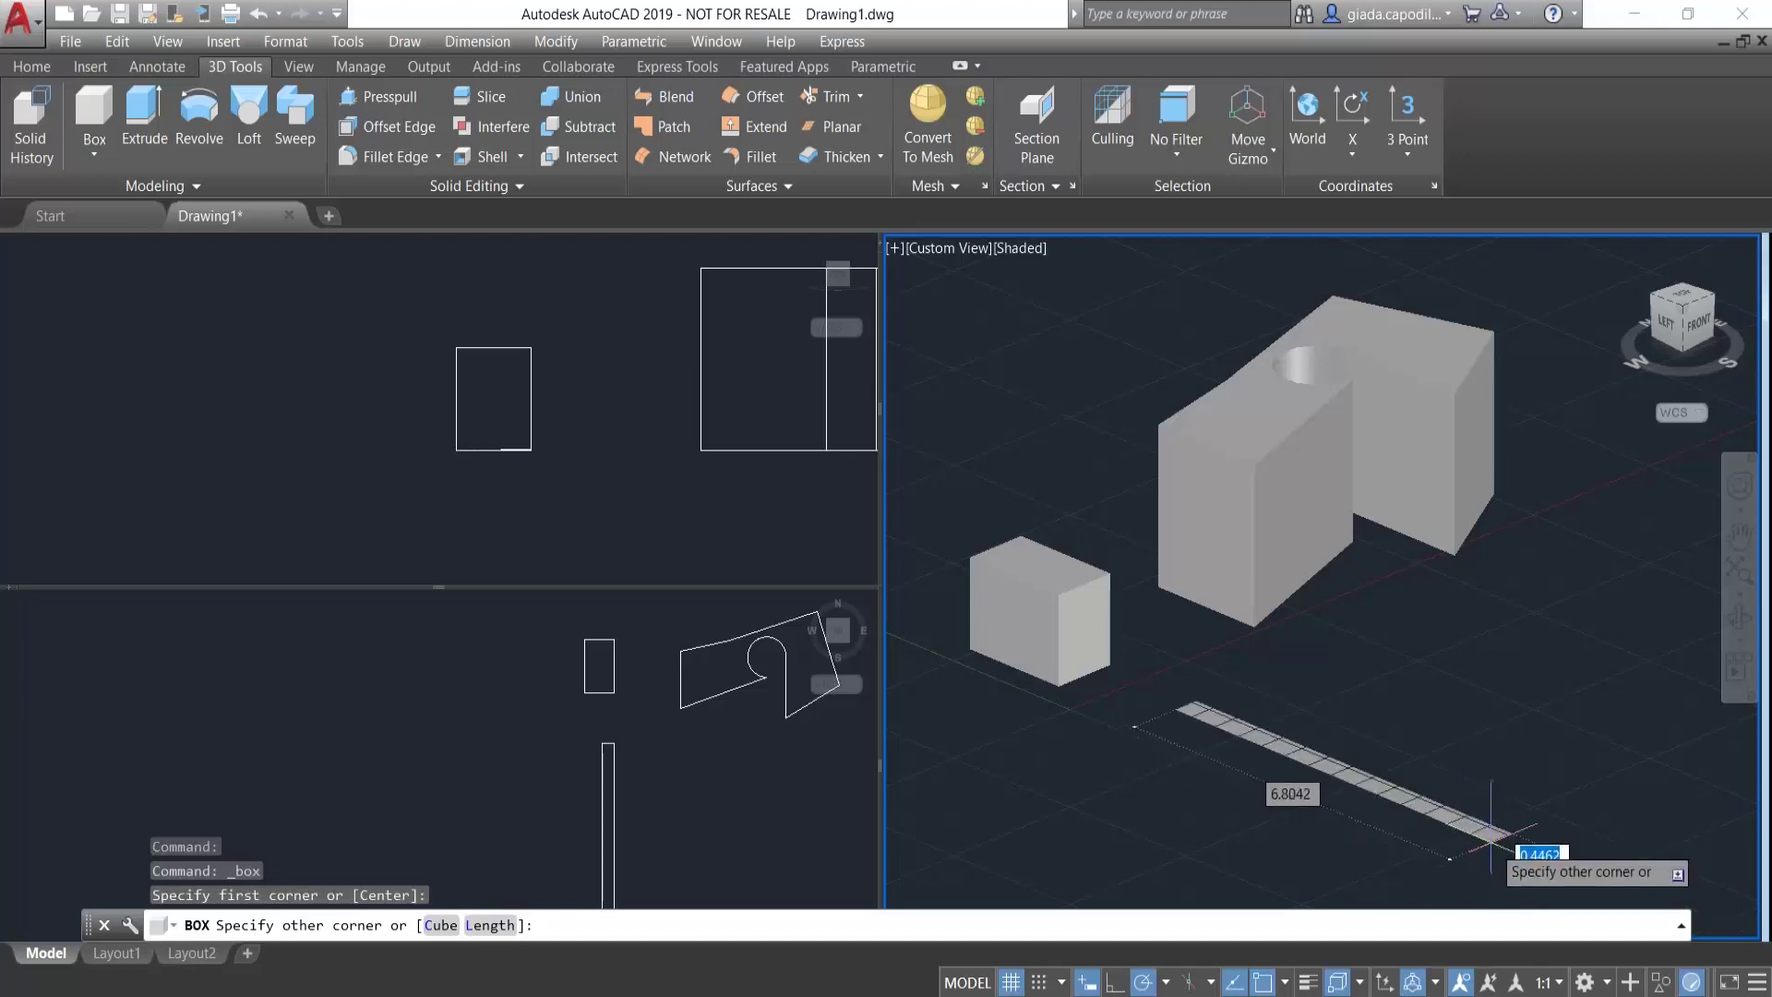
click(1527, 852)
click(1496, 576)
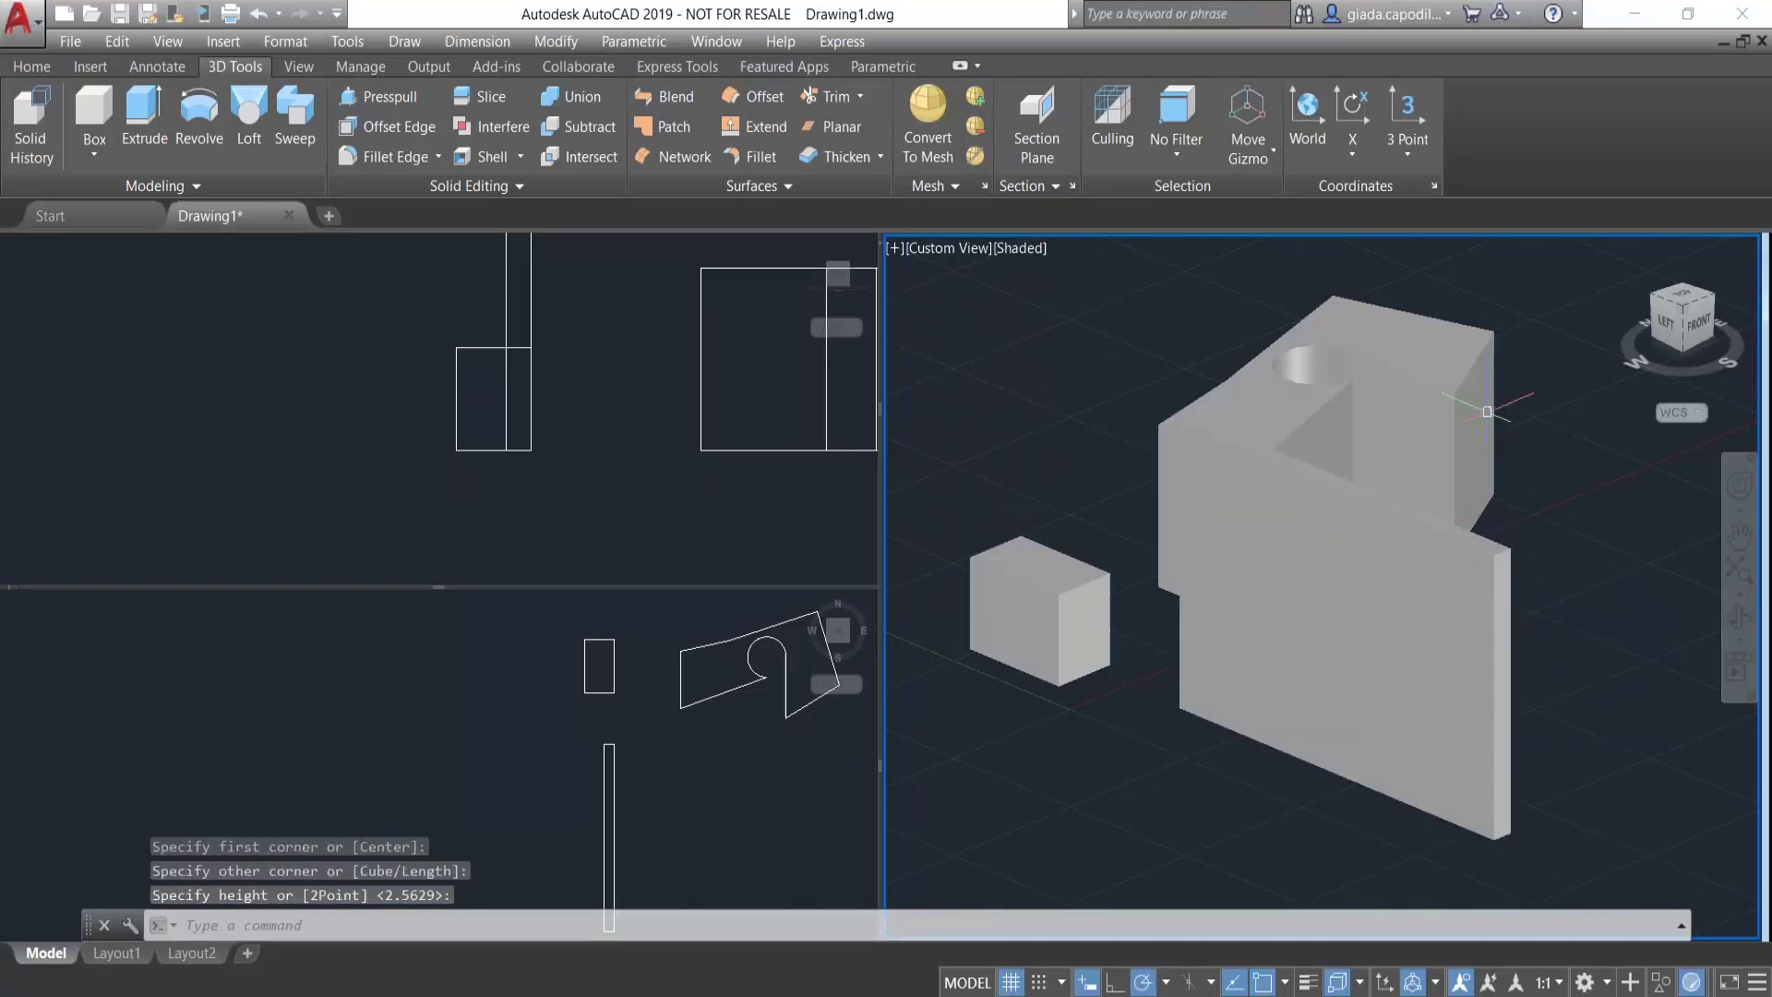
- Delete the large notched L-shaped solid
click(1462, 386)
key(Delete)
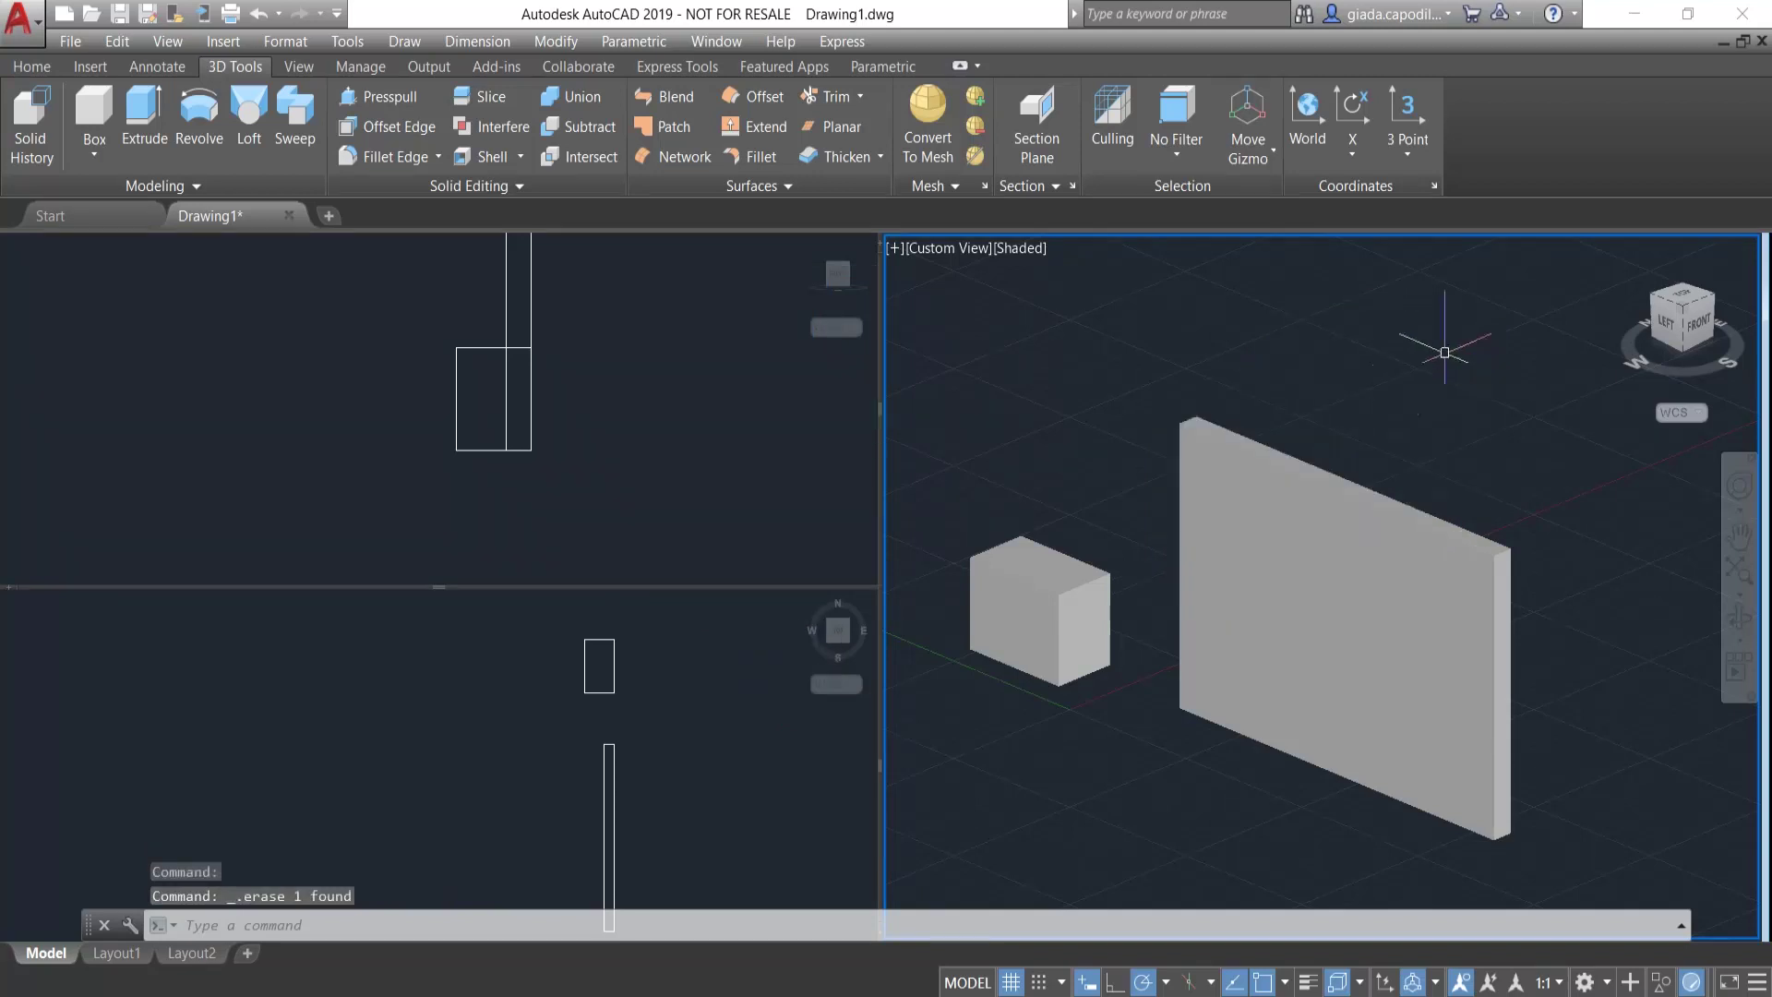
click(93, 109)
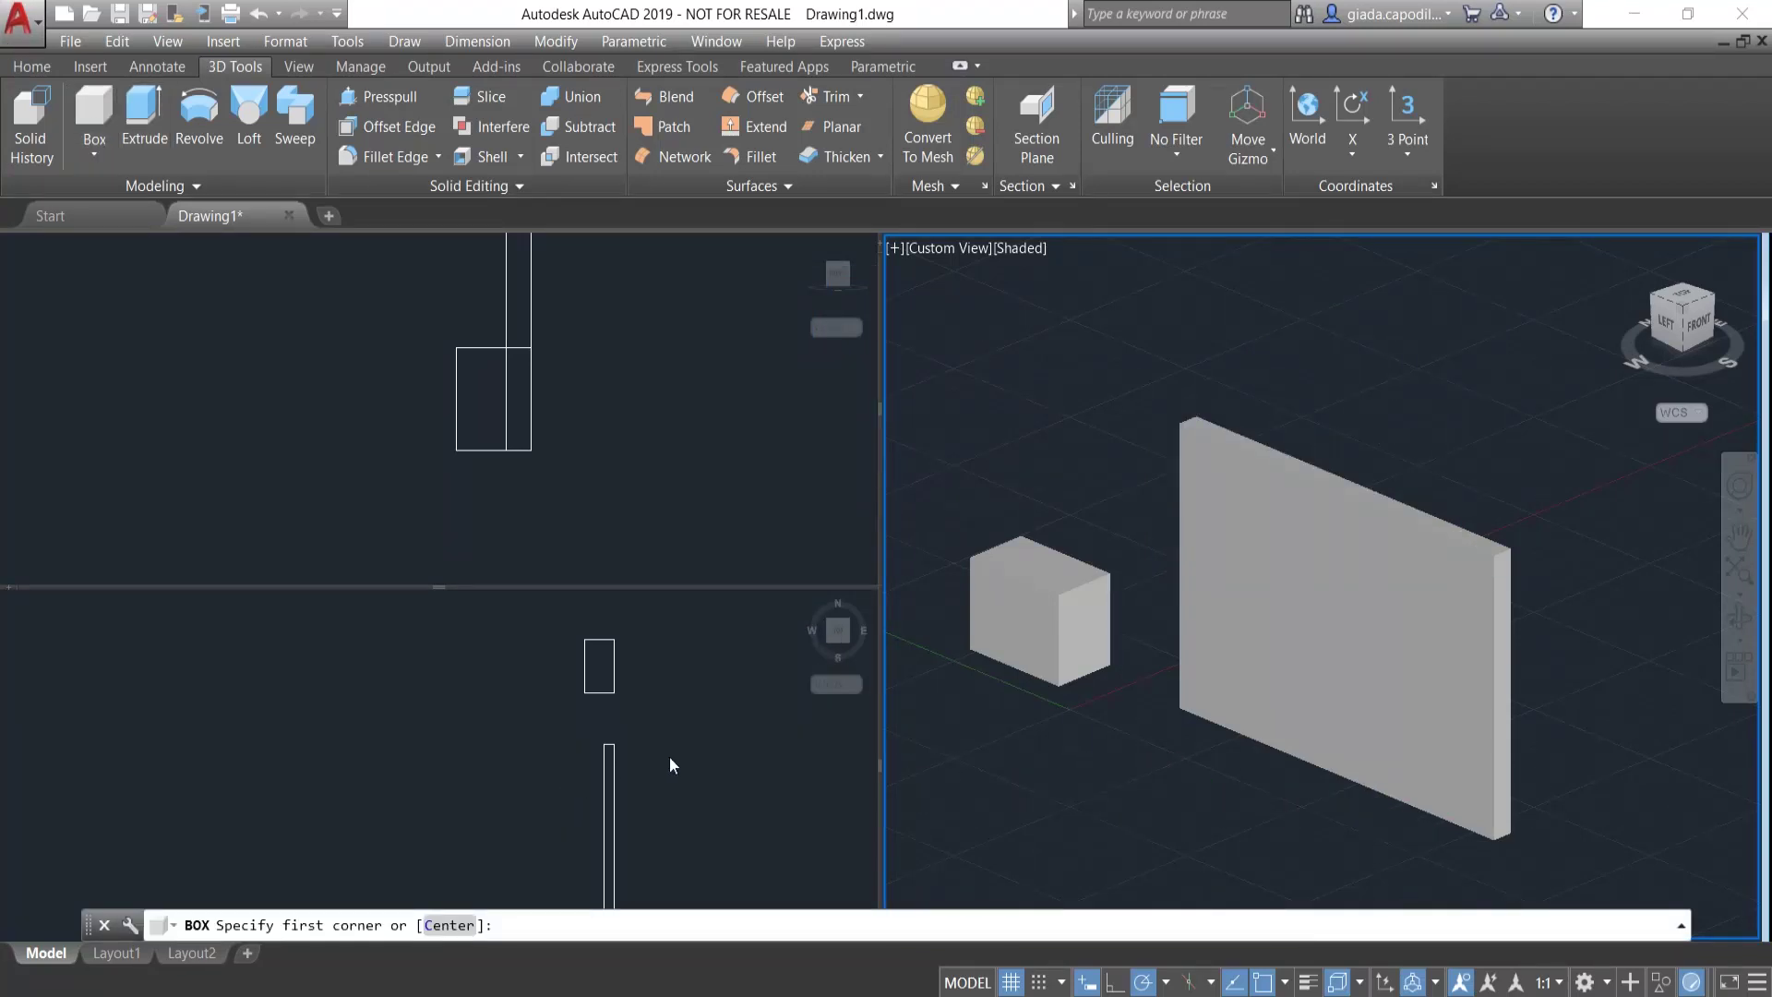
- Draw a door-sized box through the base of the wall slab in the top view
click(1218, 777)
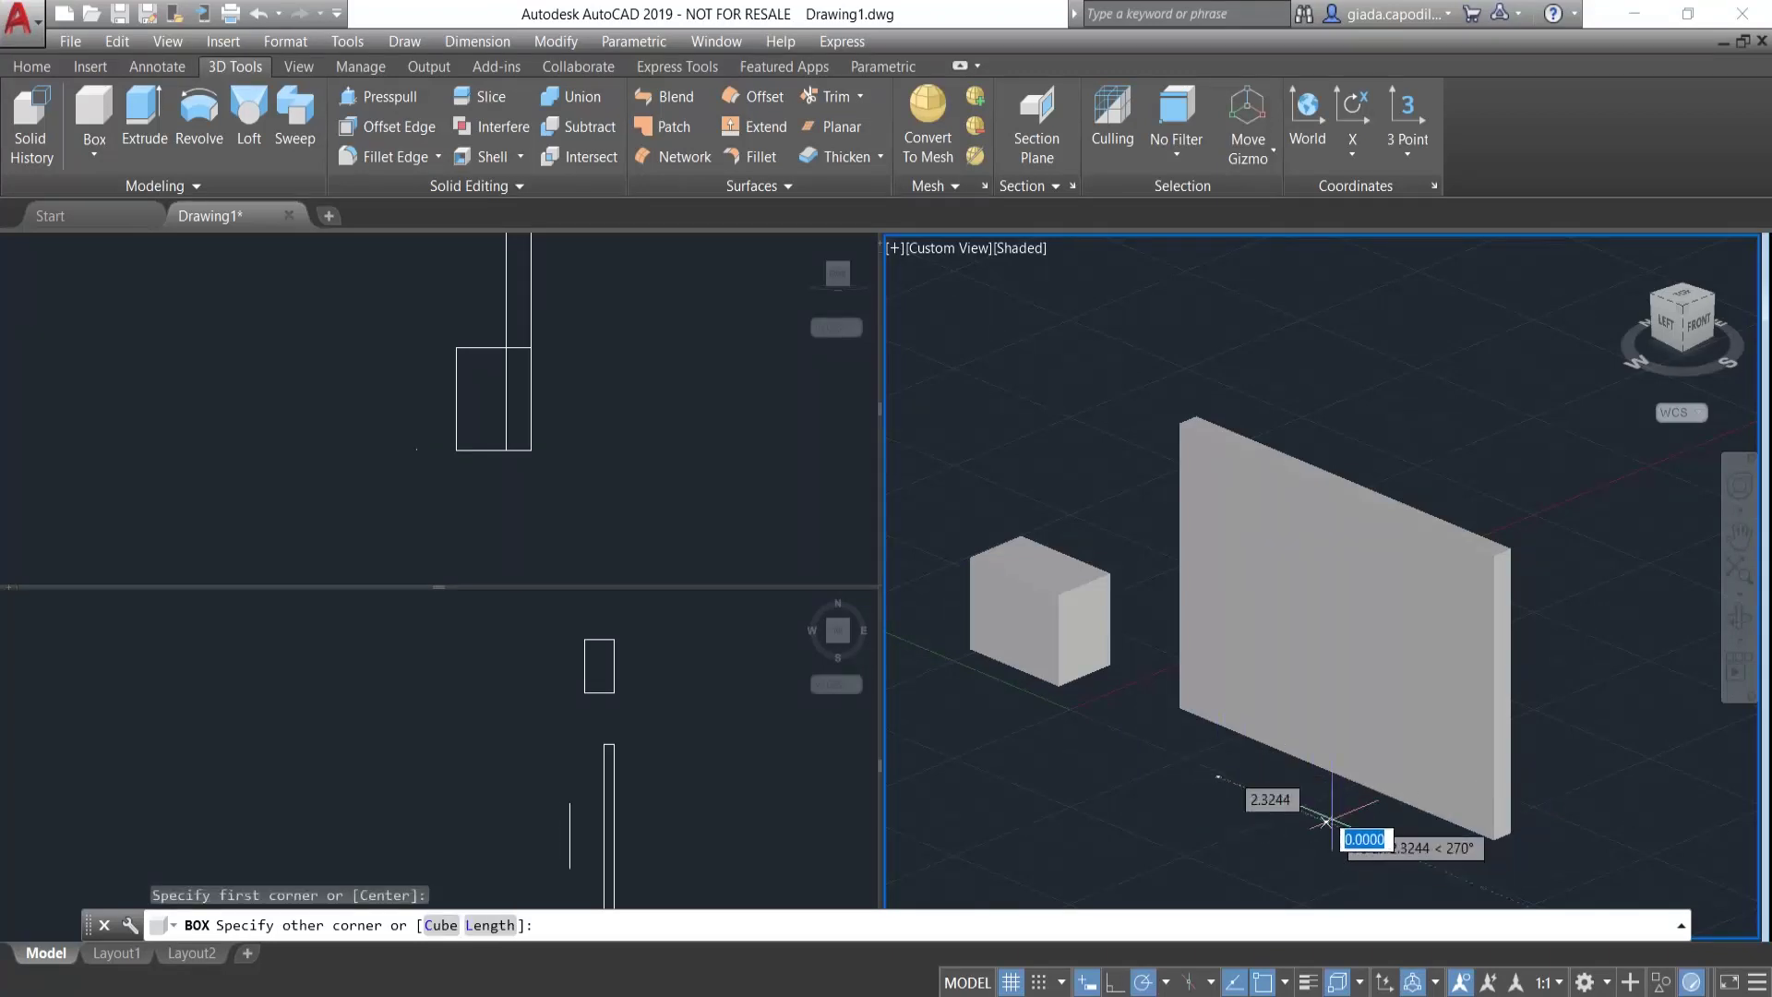
click(1338, 824)
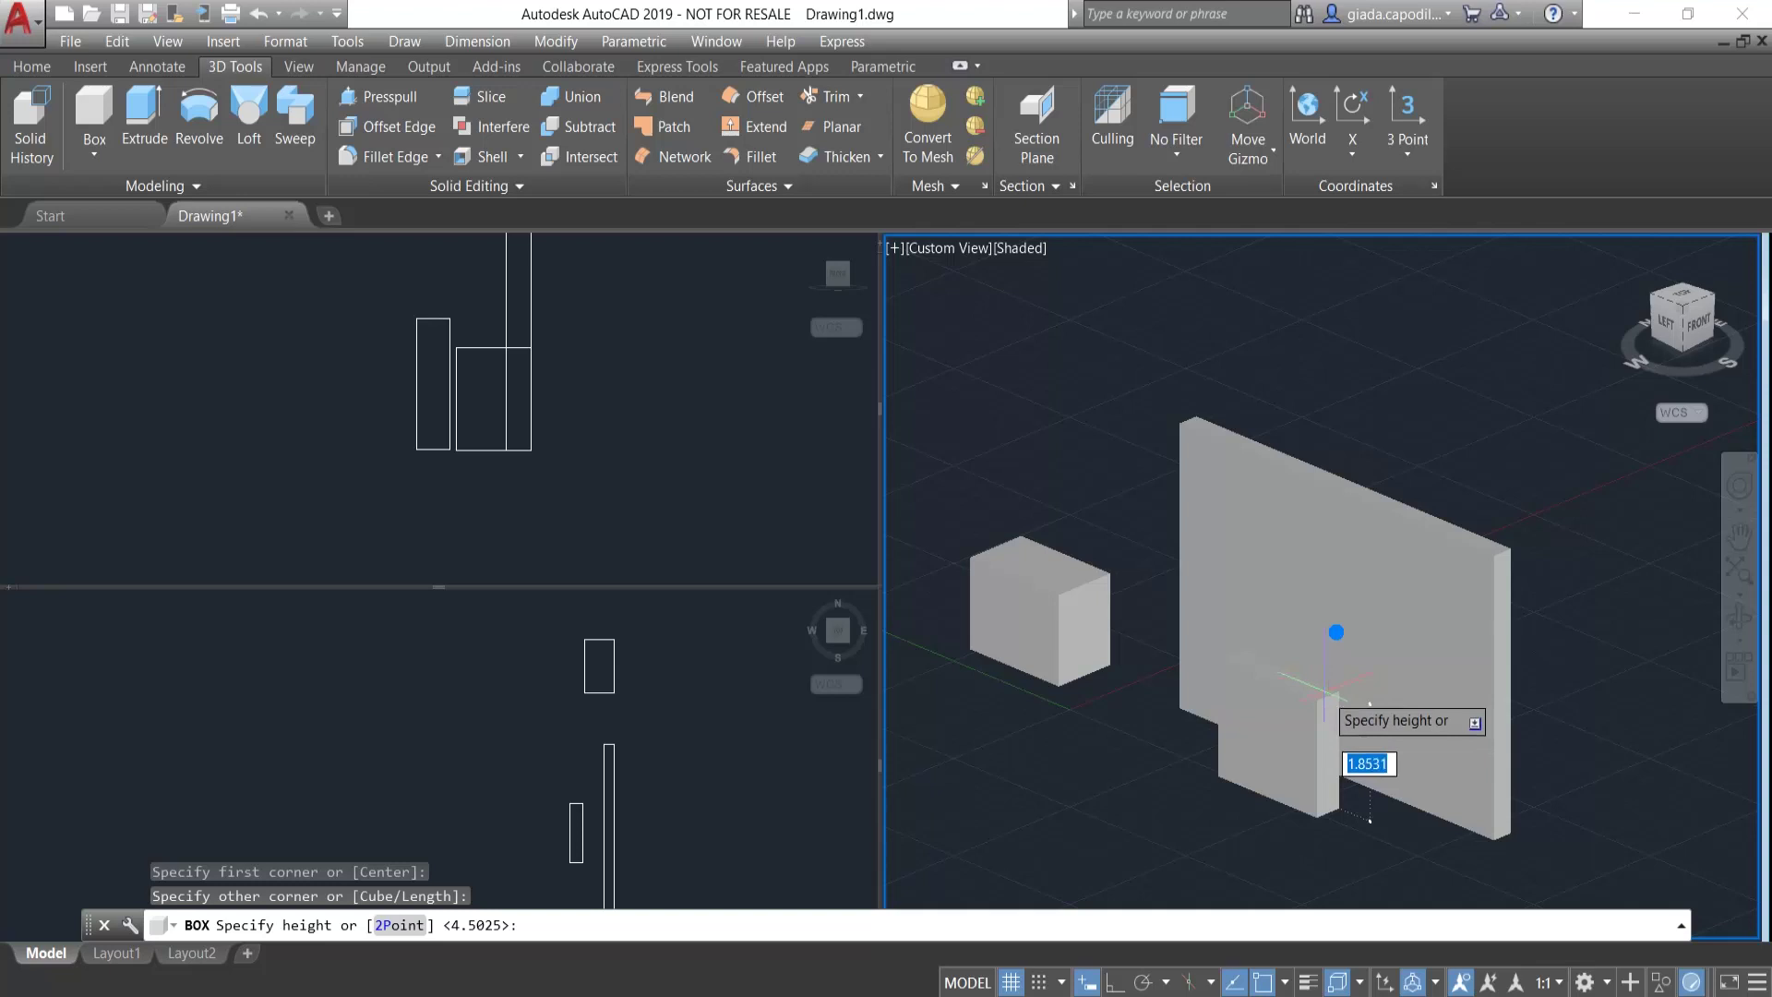
key(Escape)
click(136, 122)
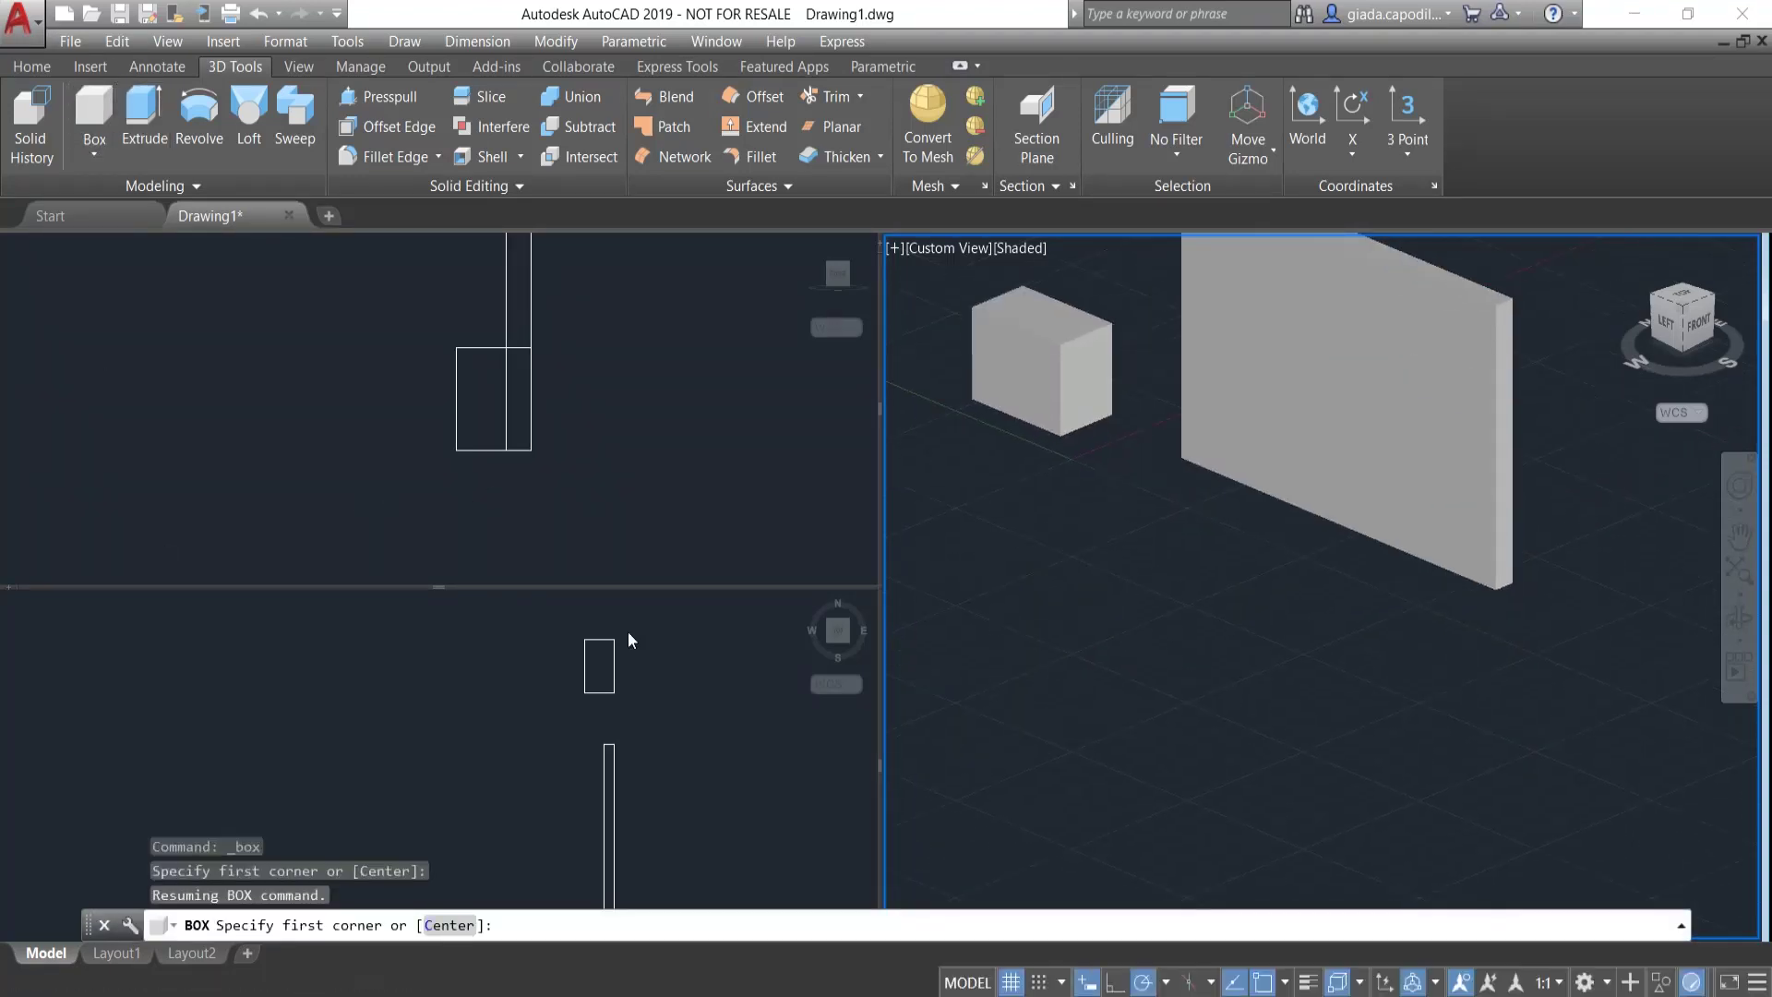
click(616, 826)
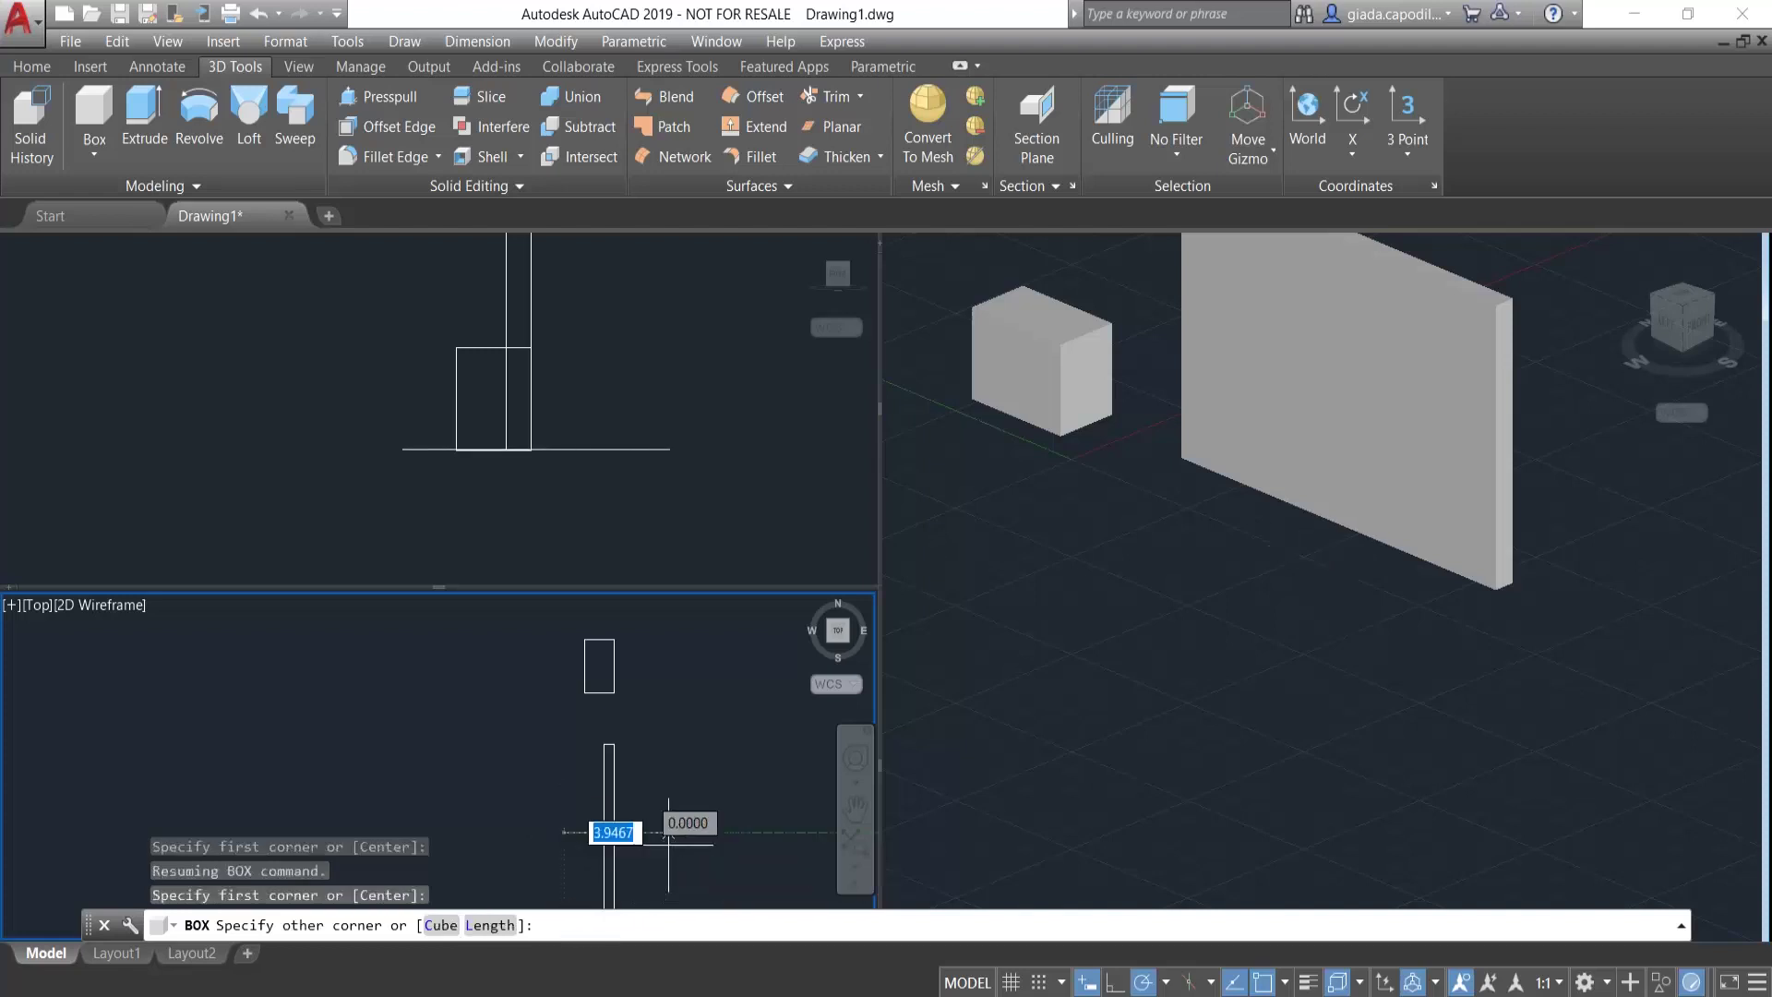
click(672, 866)
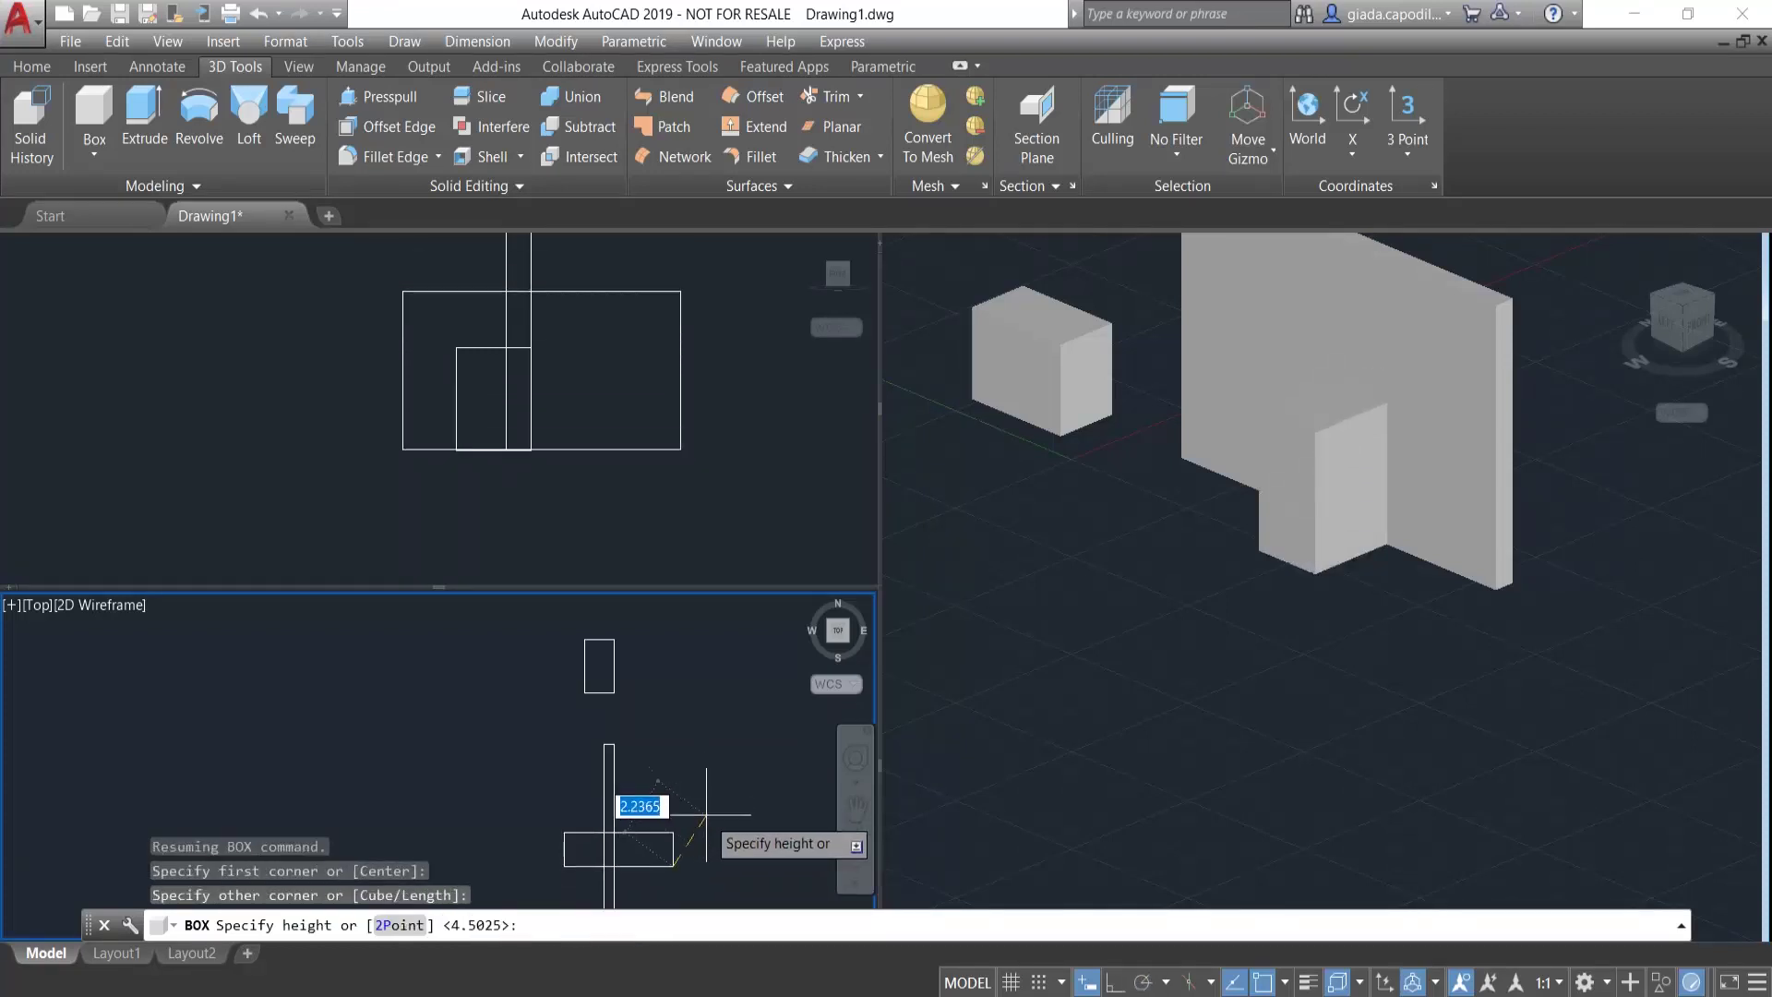
click(706, 820)
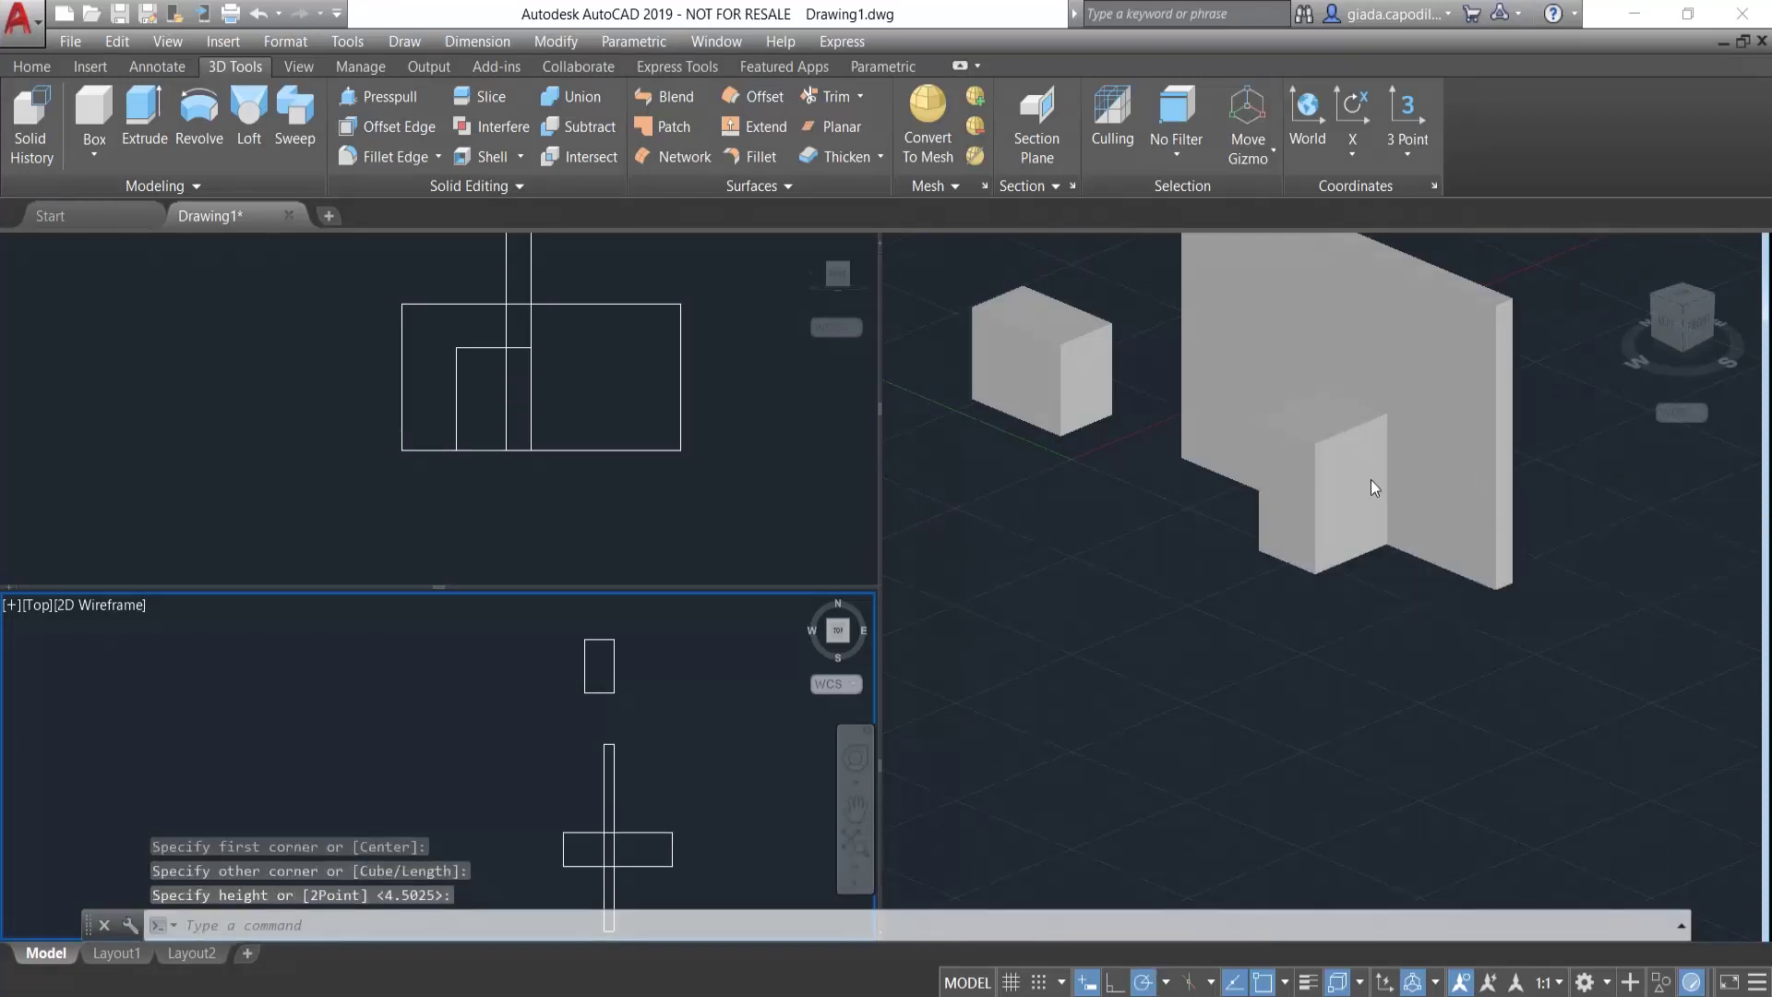
key(Escape)
key(Escape)
- Subtract the door box from the wall slab to cut the doorway opening
middle_drag(600, 738, 604, 816)
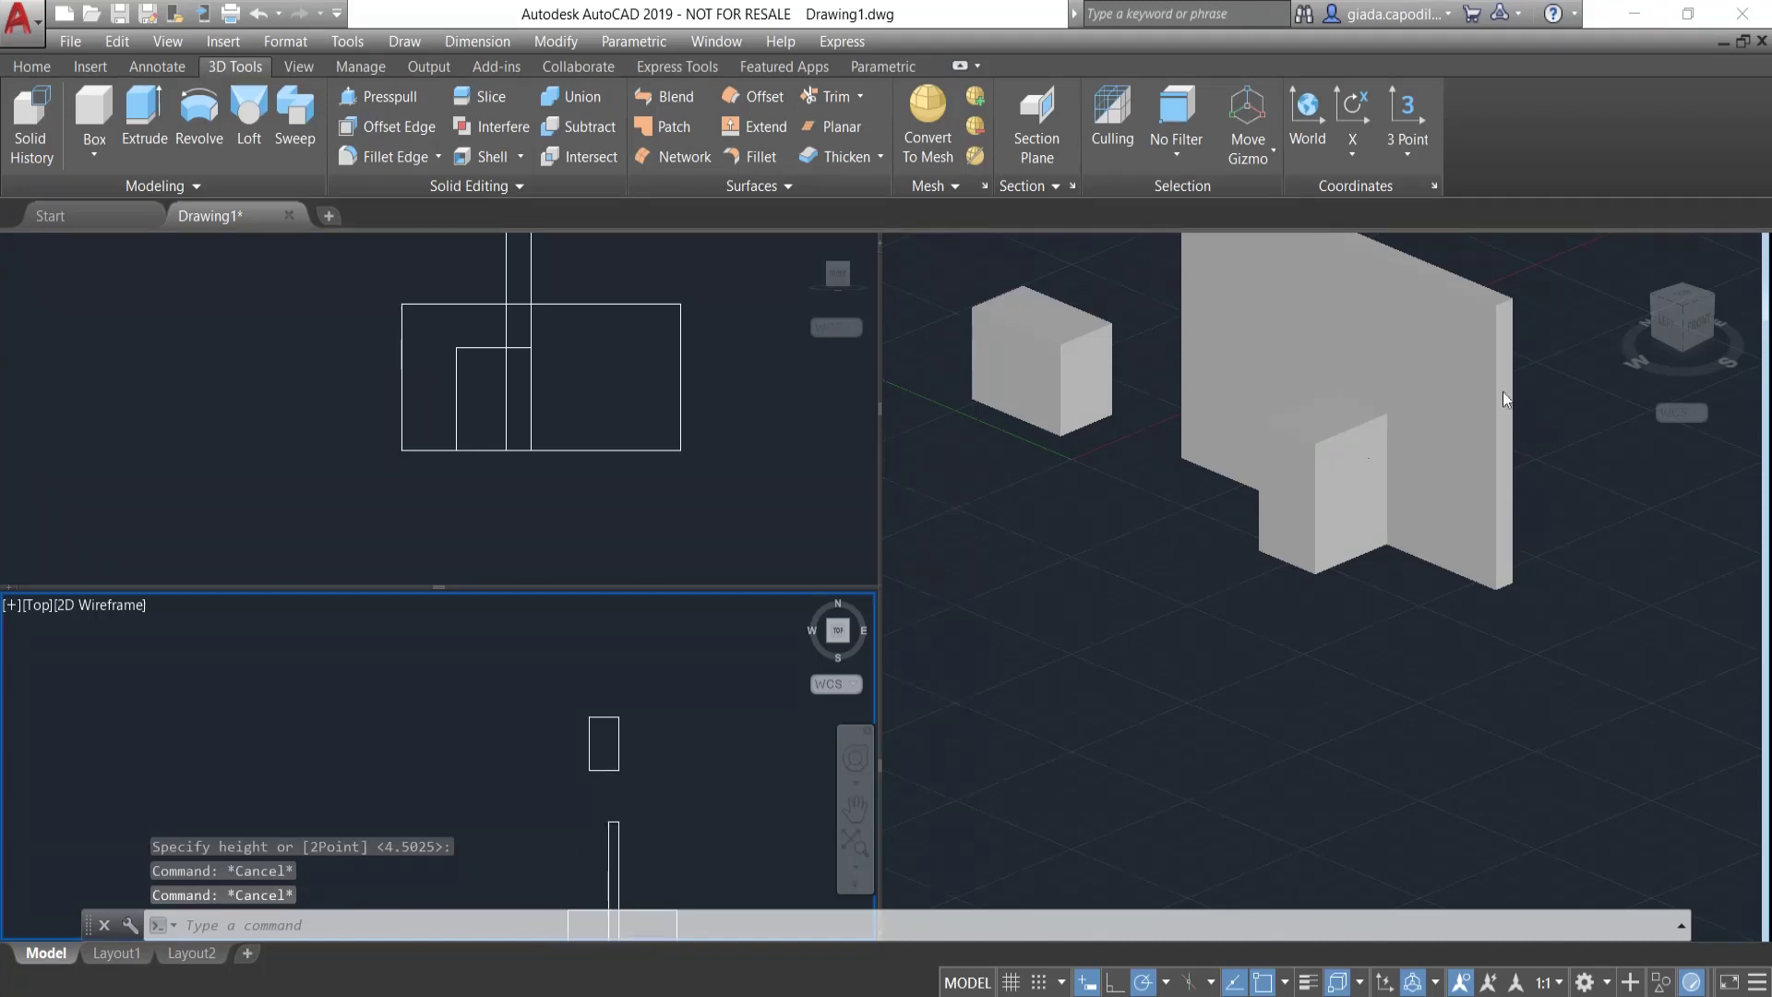
click(1574, 591)
shift+middle_drag(1439, 609, 1400, 732)
click(1476, 605)
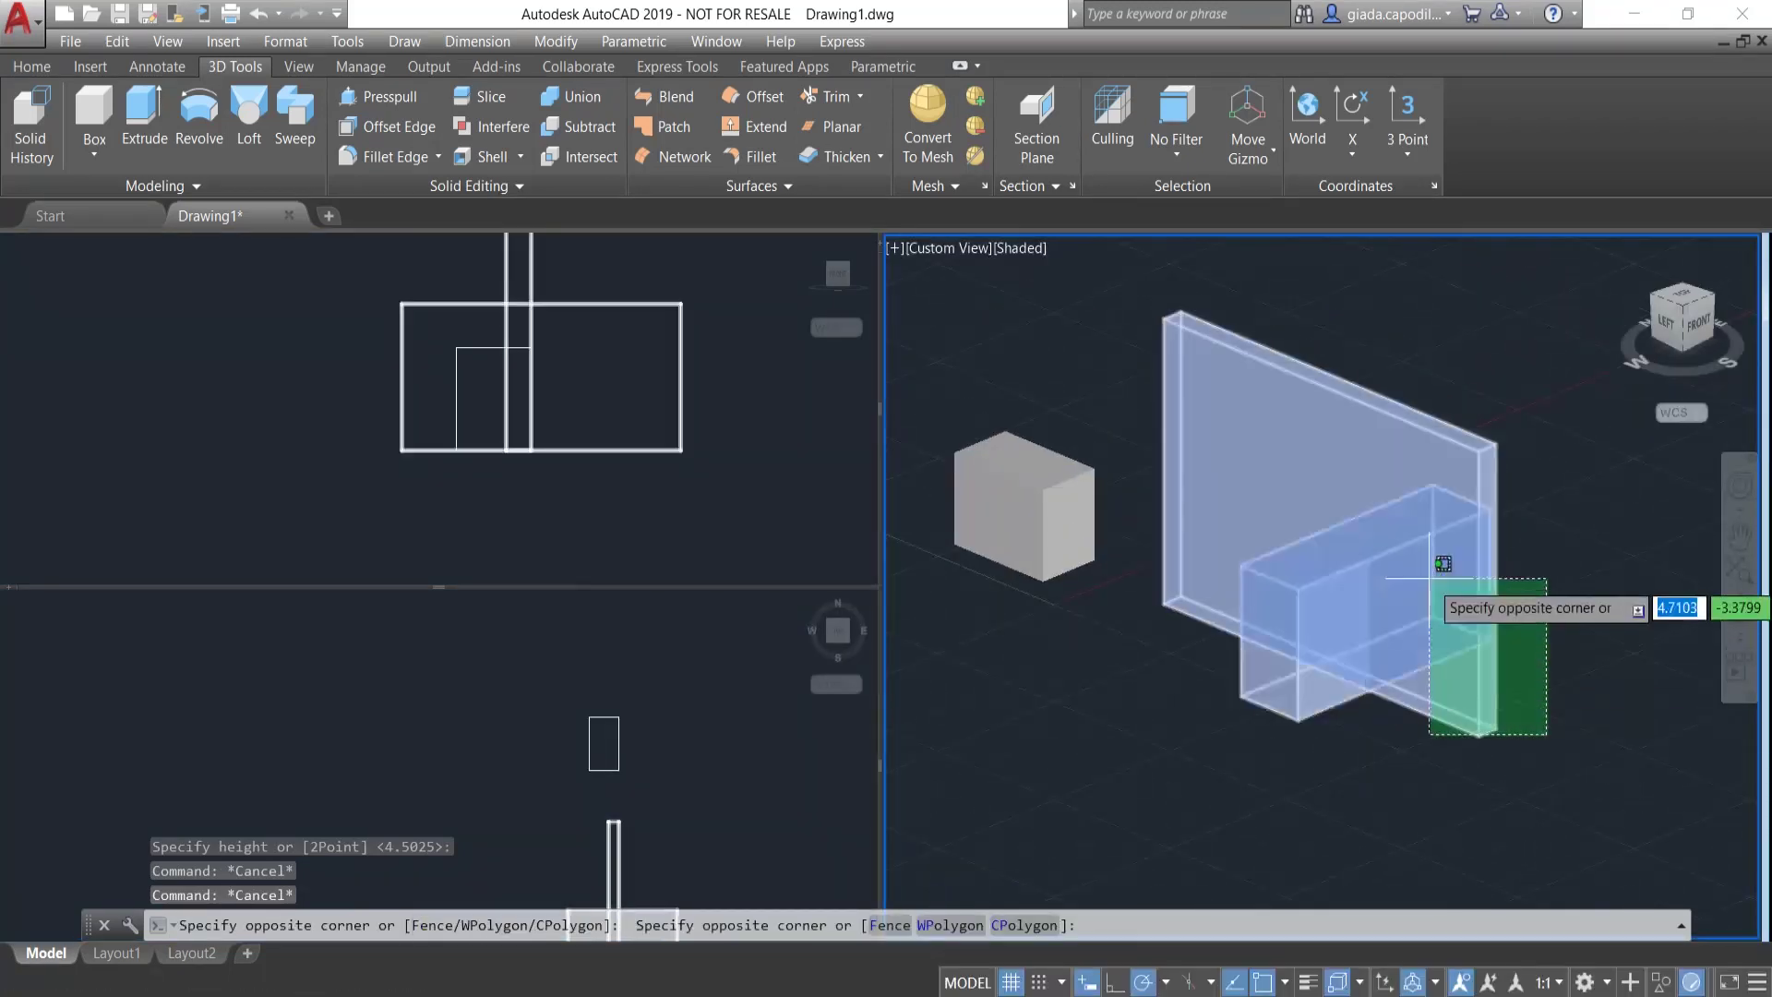
key(Escape)
key(Escape)
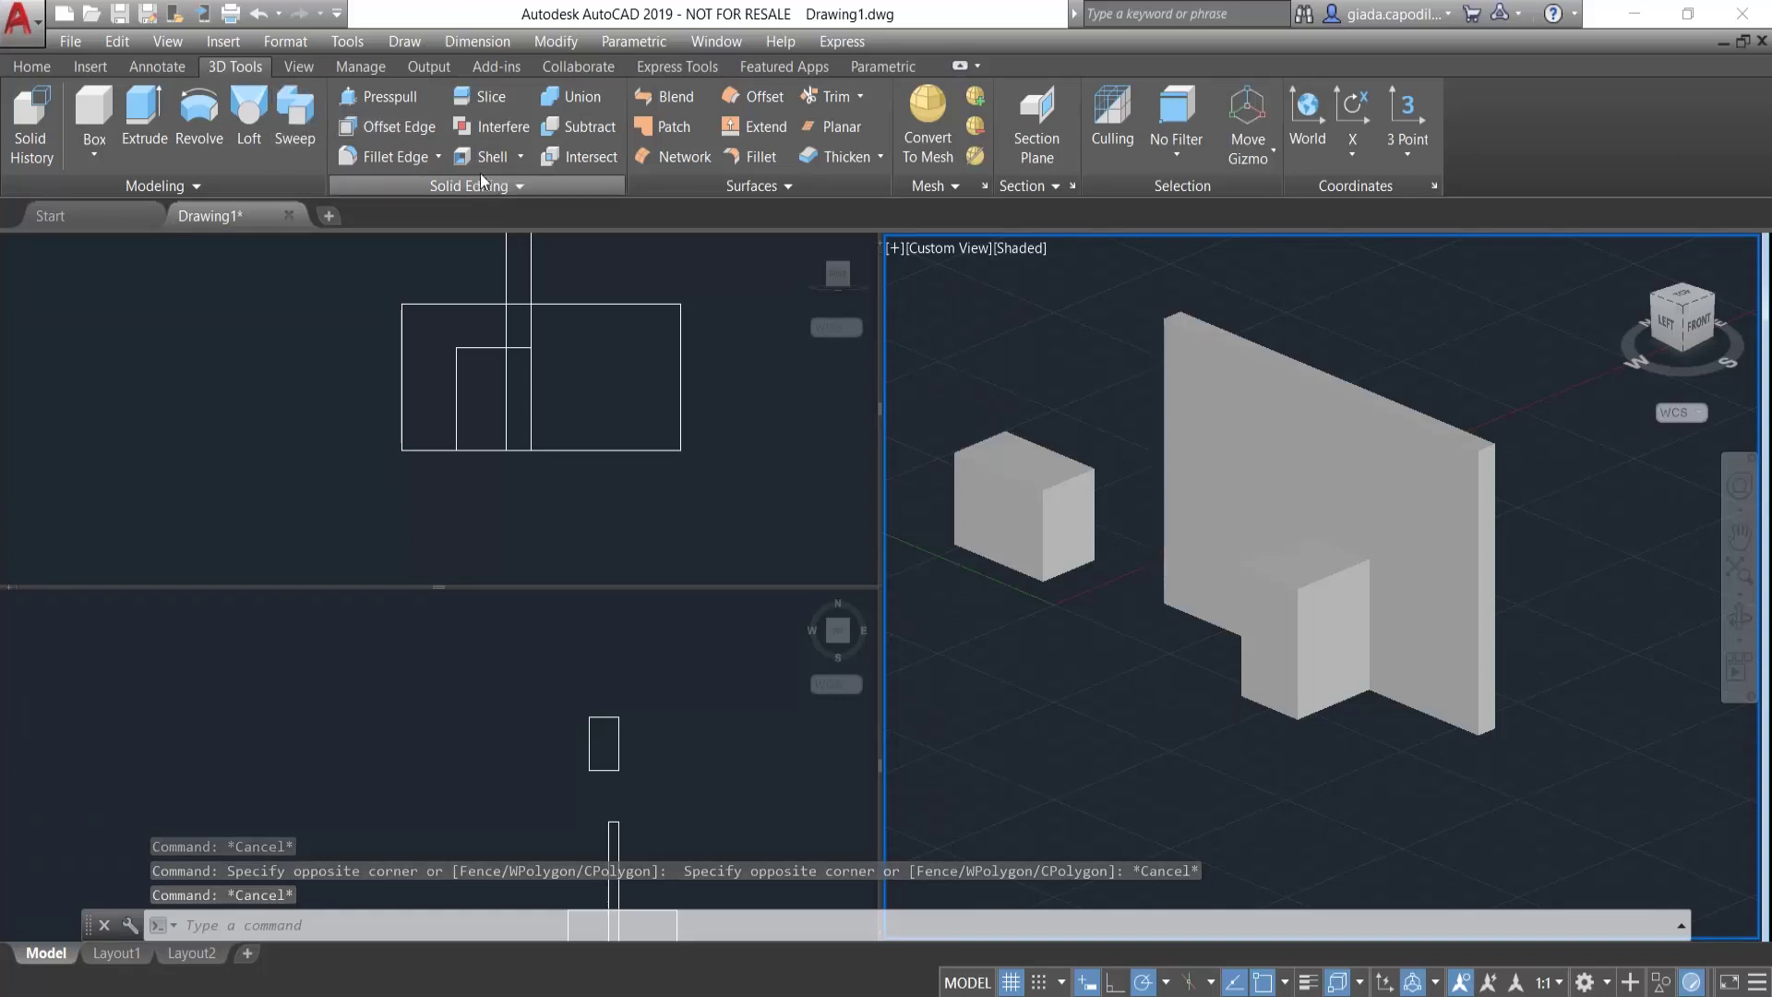
click(587, 131)
click(1380, 593)
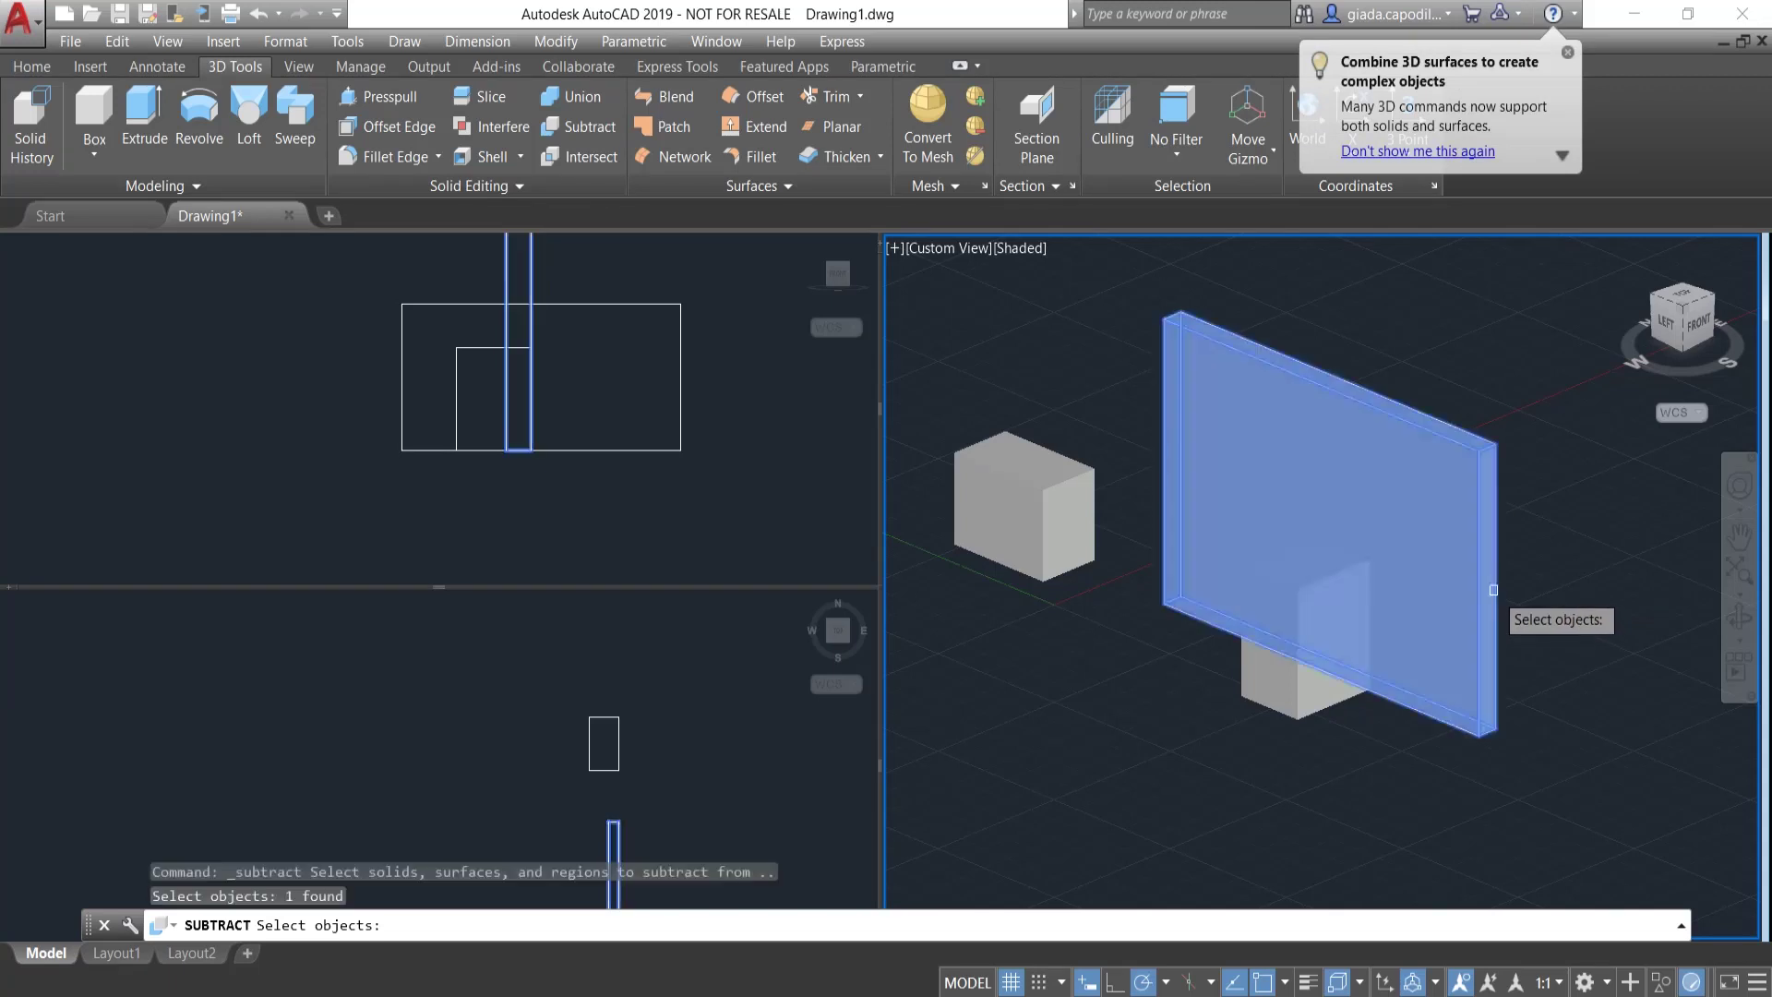
key(Return)
click(1333, 690)
key(Return)
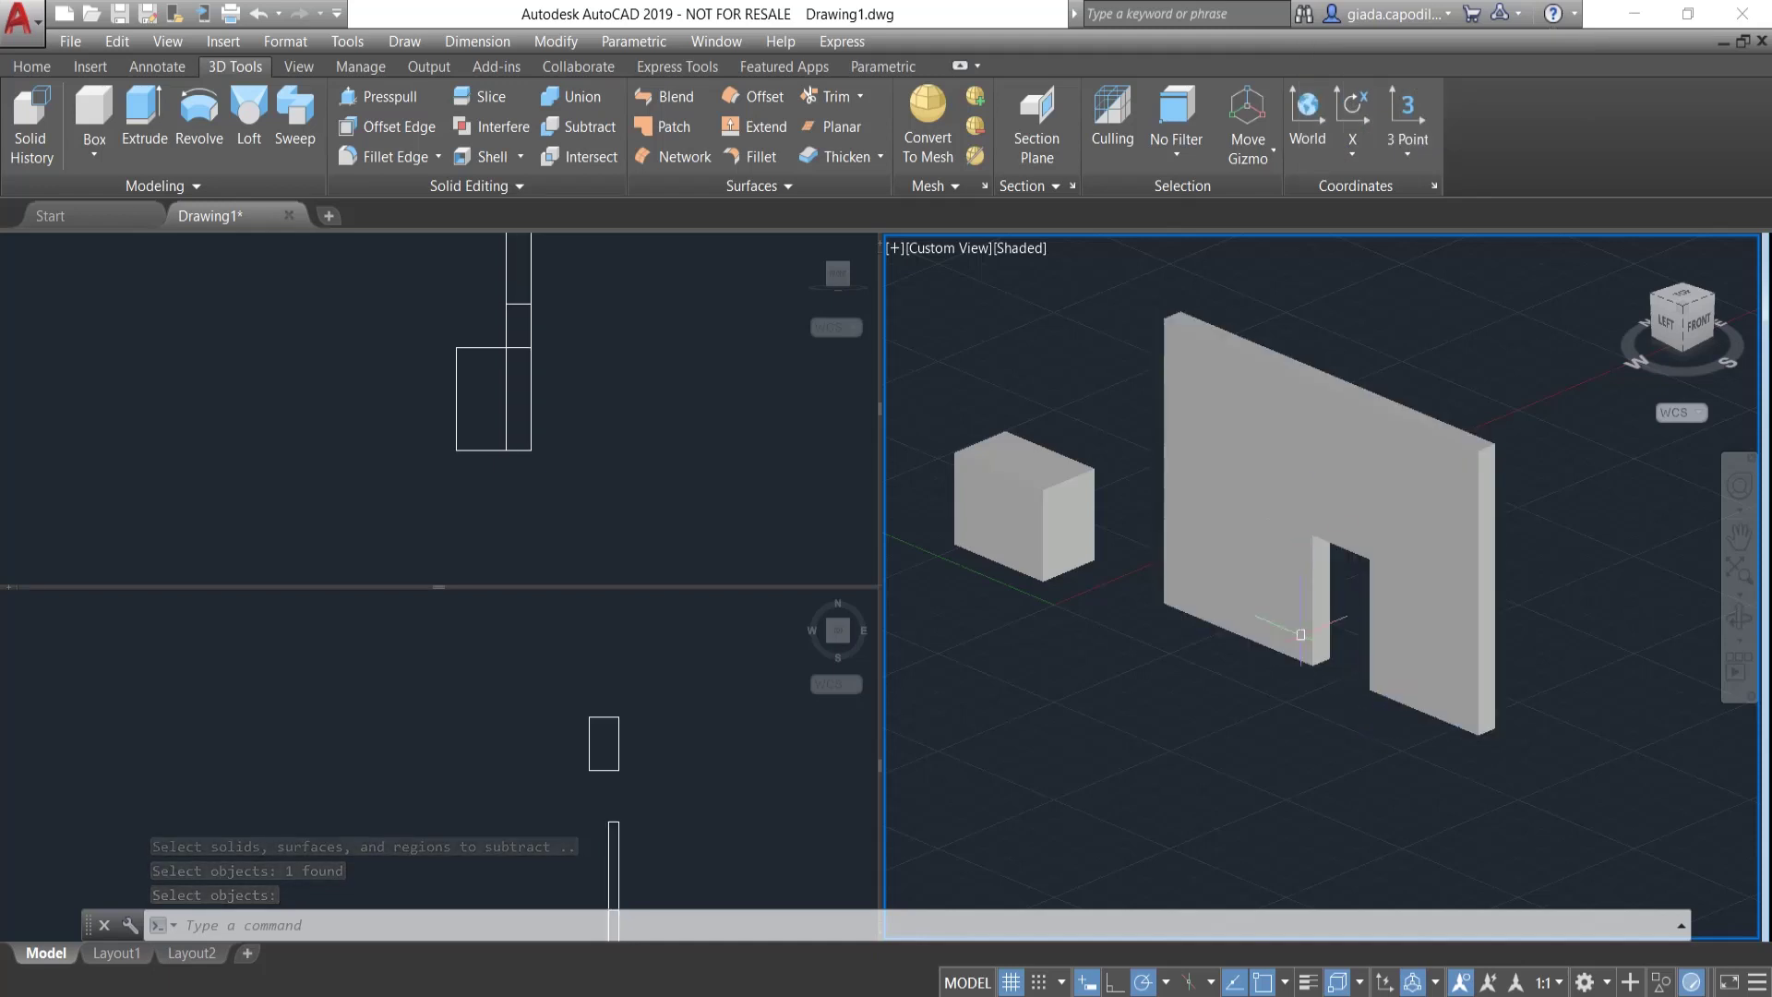
click(103, 118)
- Create a thin door-leaf box filling the doorway, from two corners and a height
click(1319, 672)
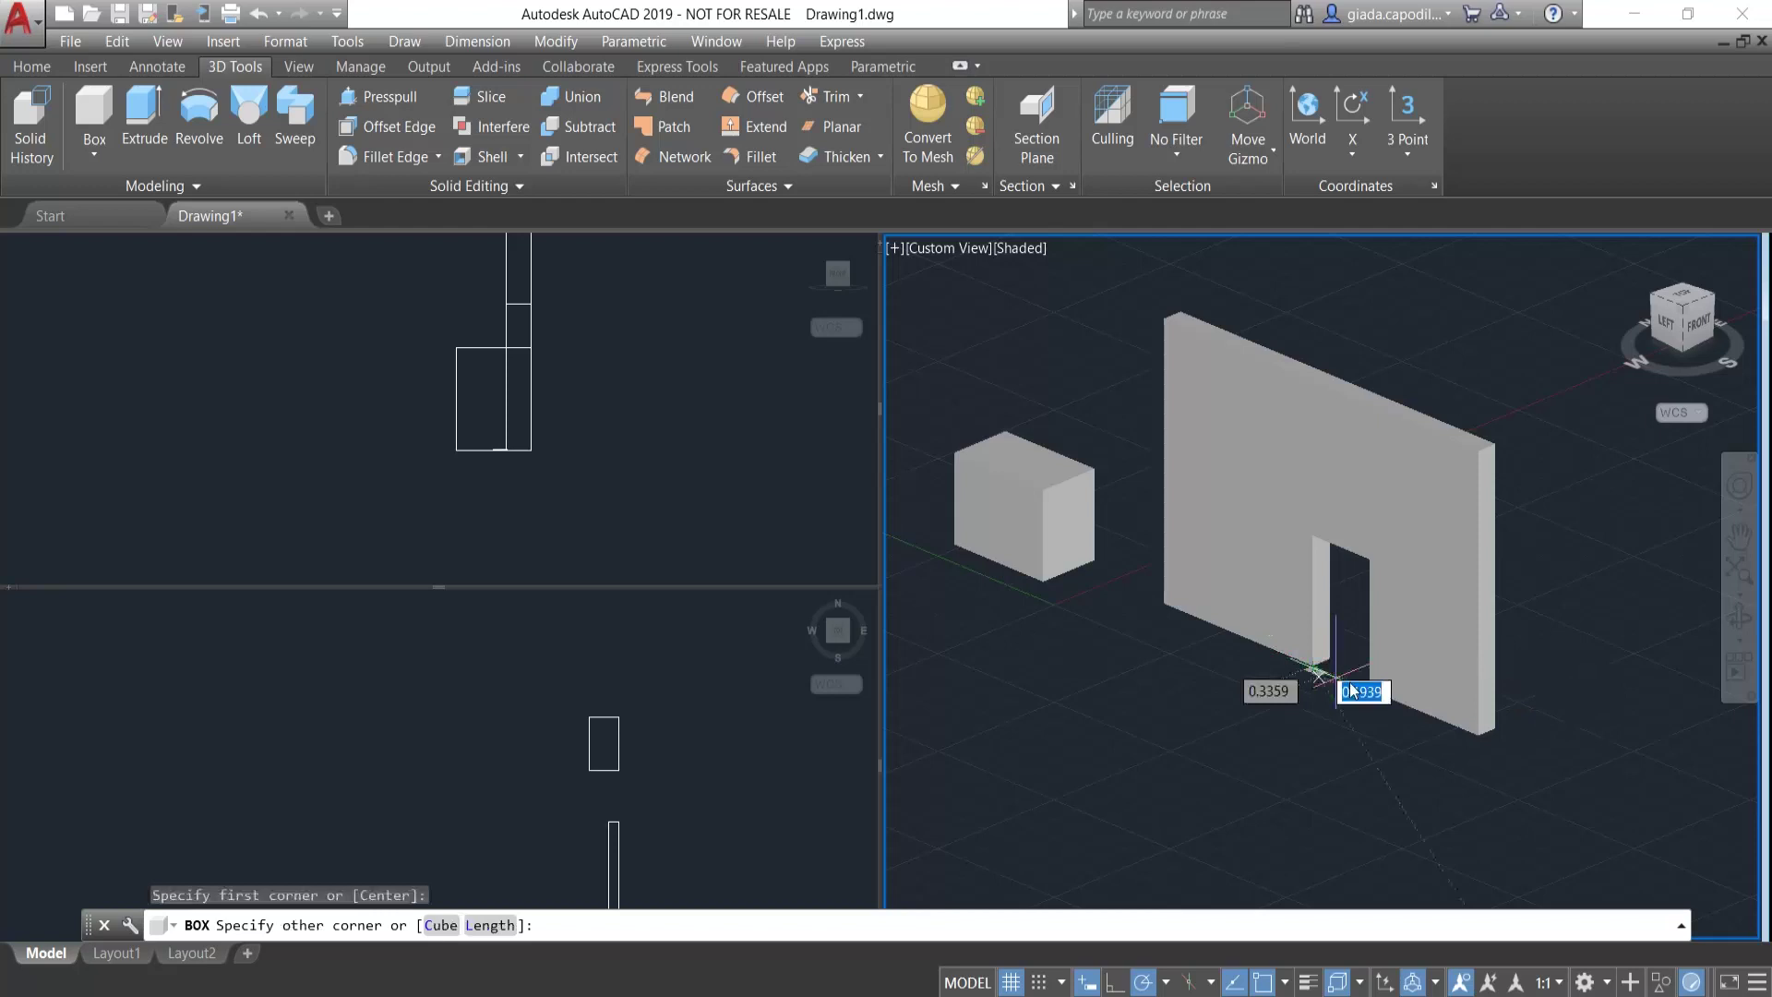
scroll(1338, 678, up, 3)
scroll(1338, 657, up, 2)
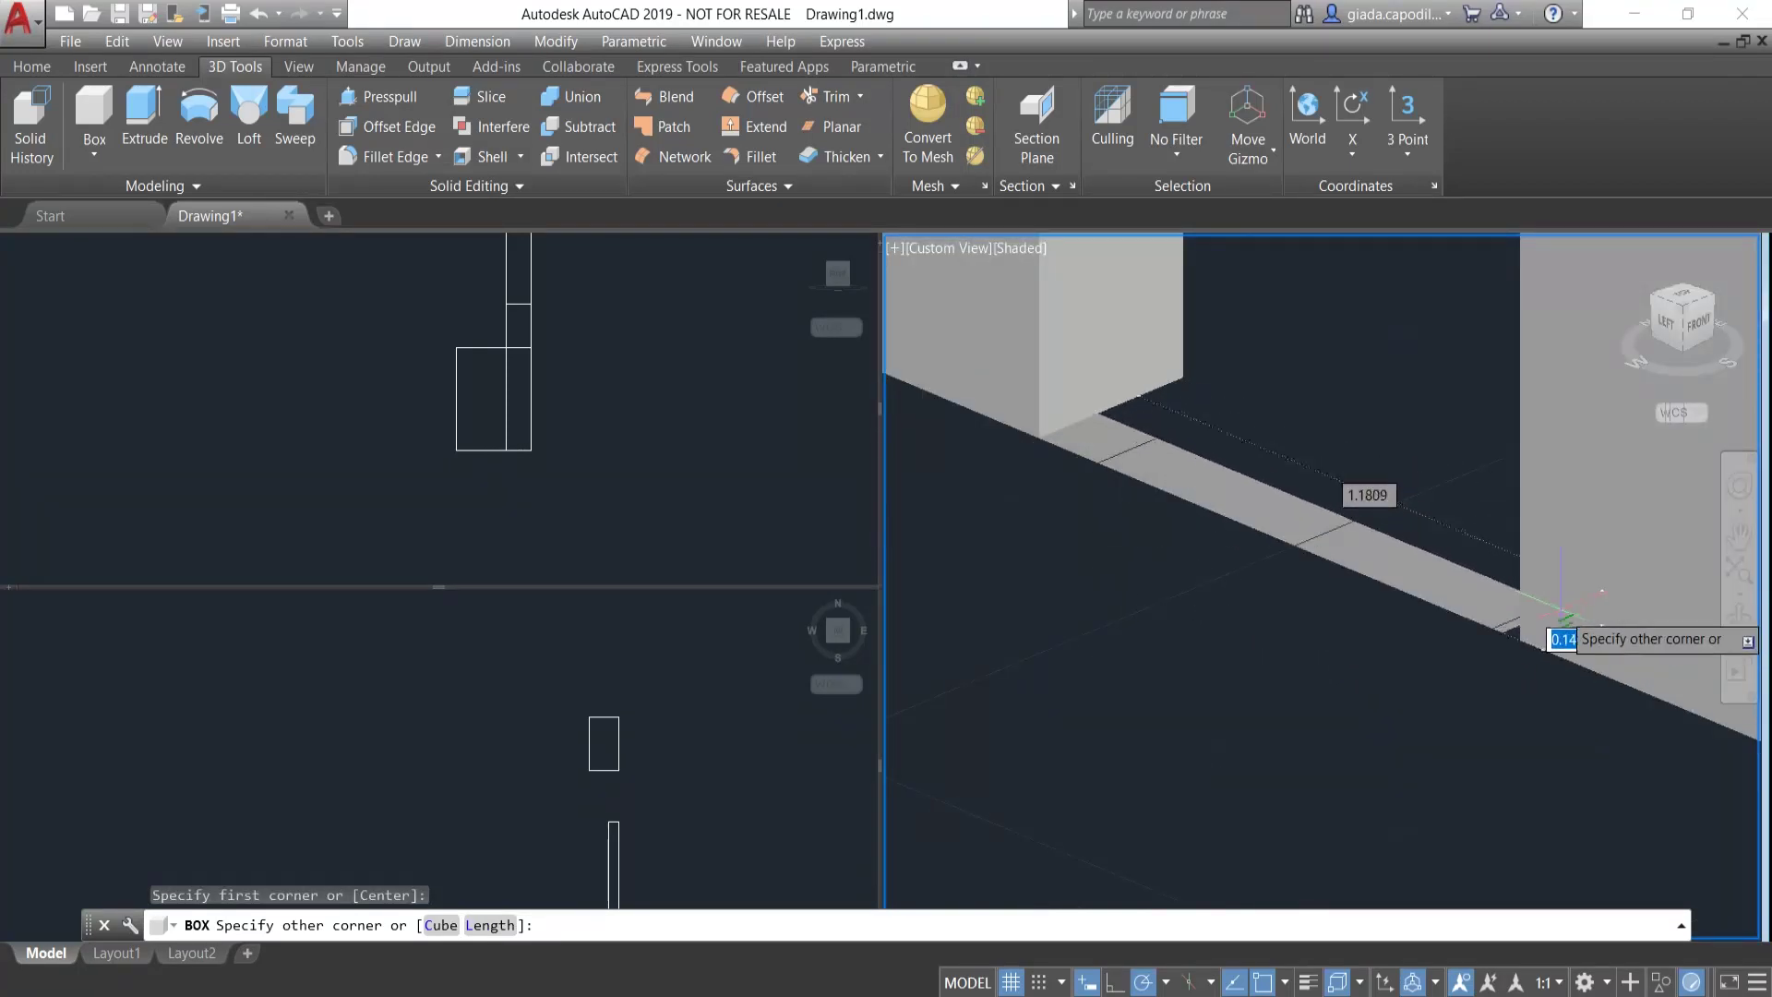
key(Escape)
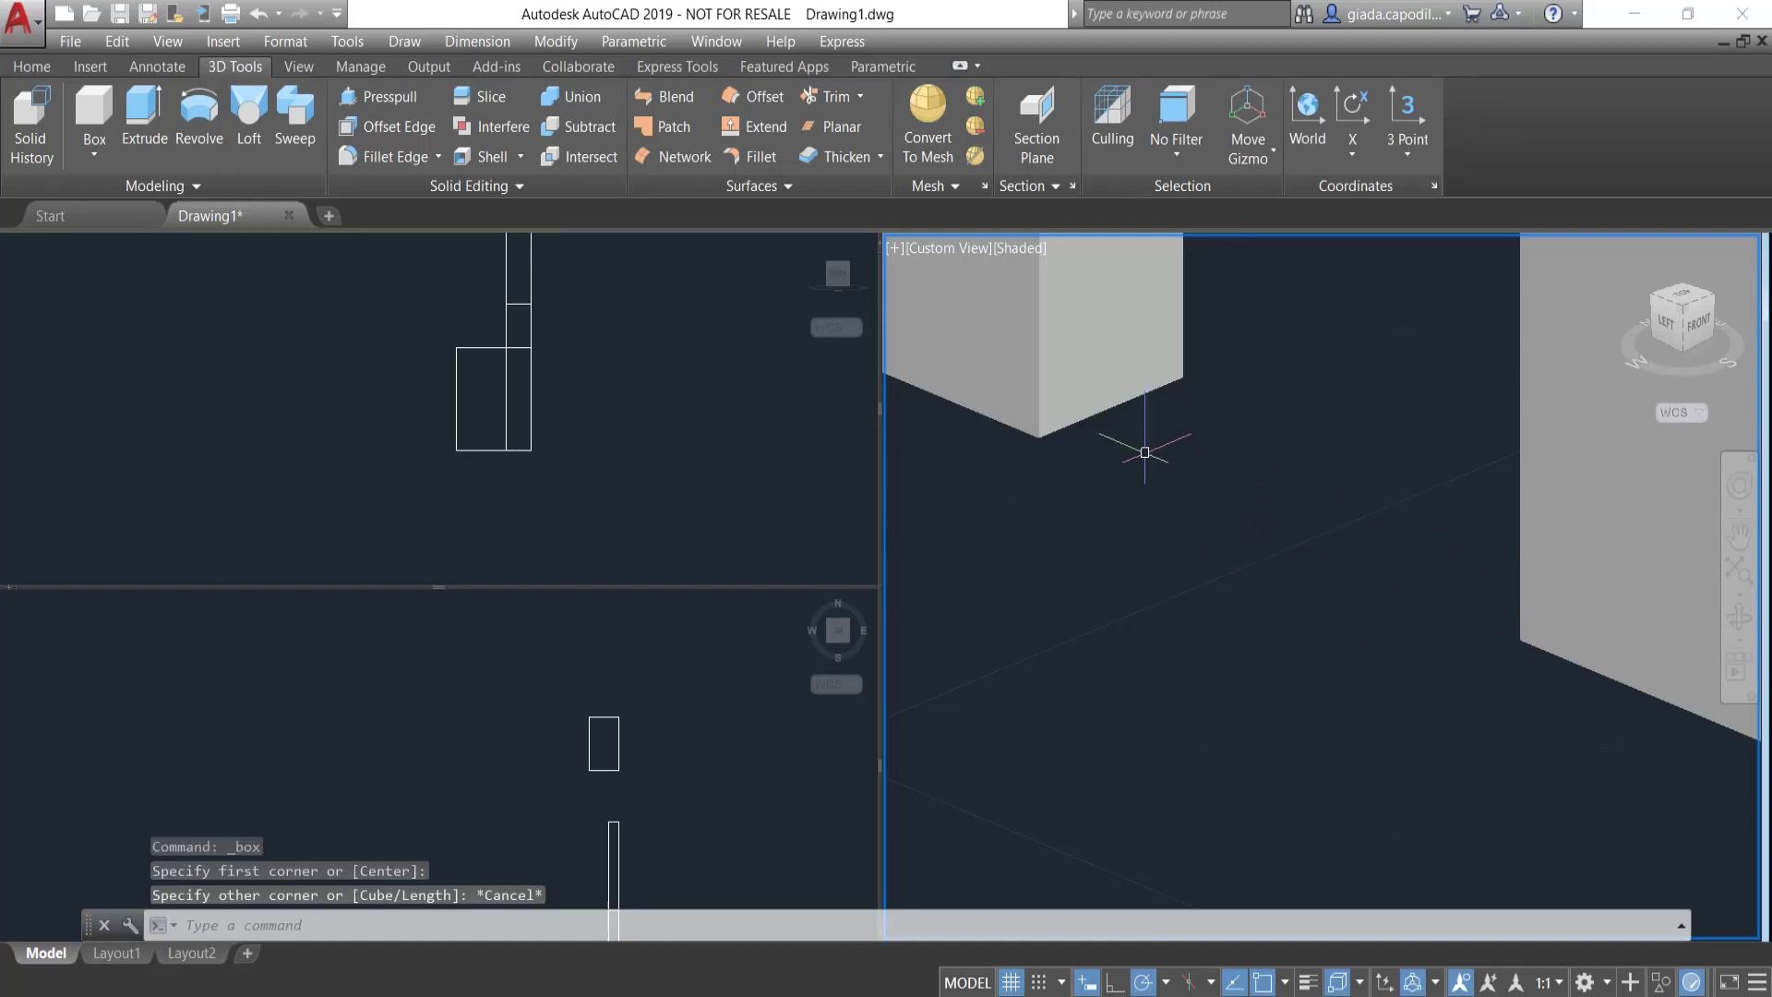
key(Return)
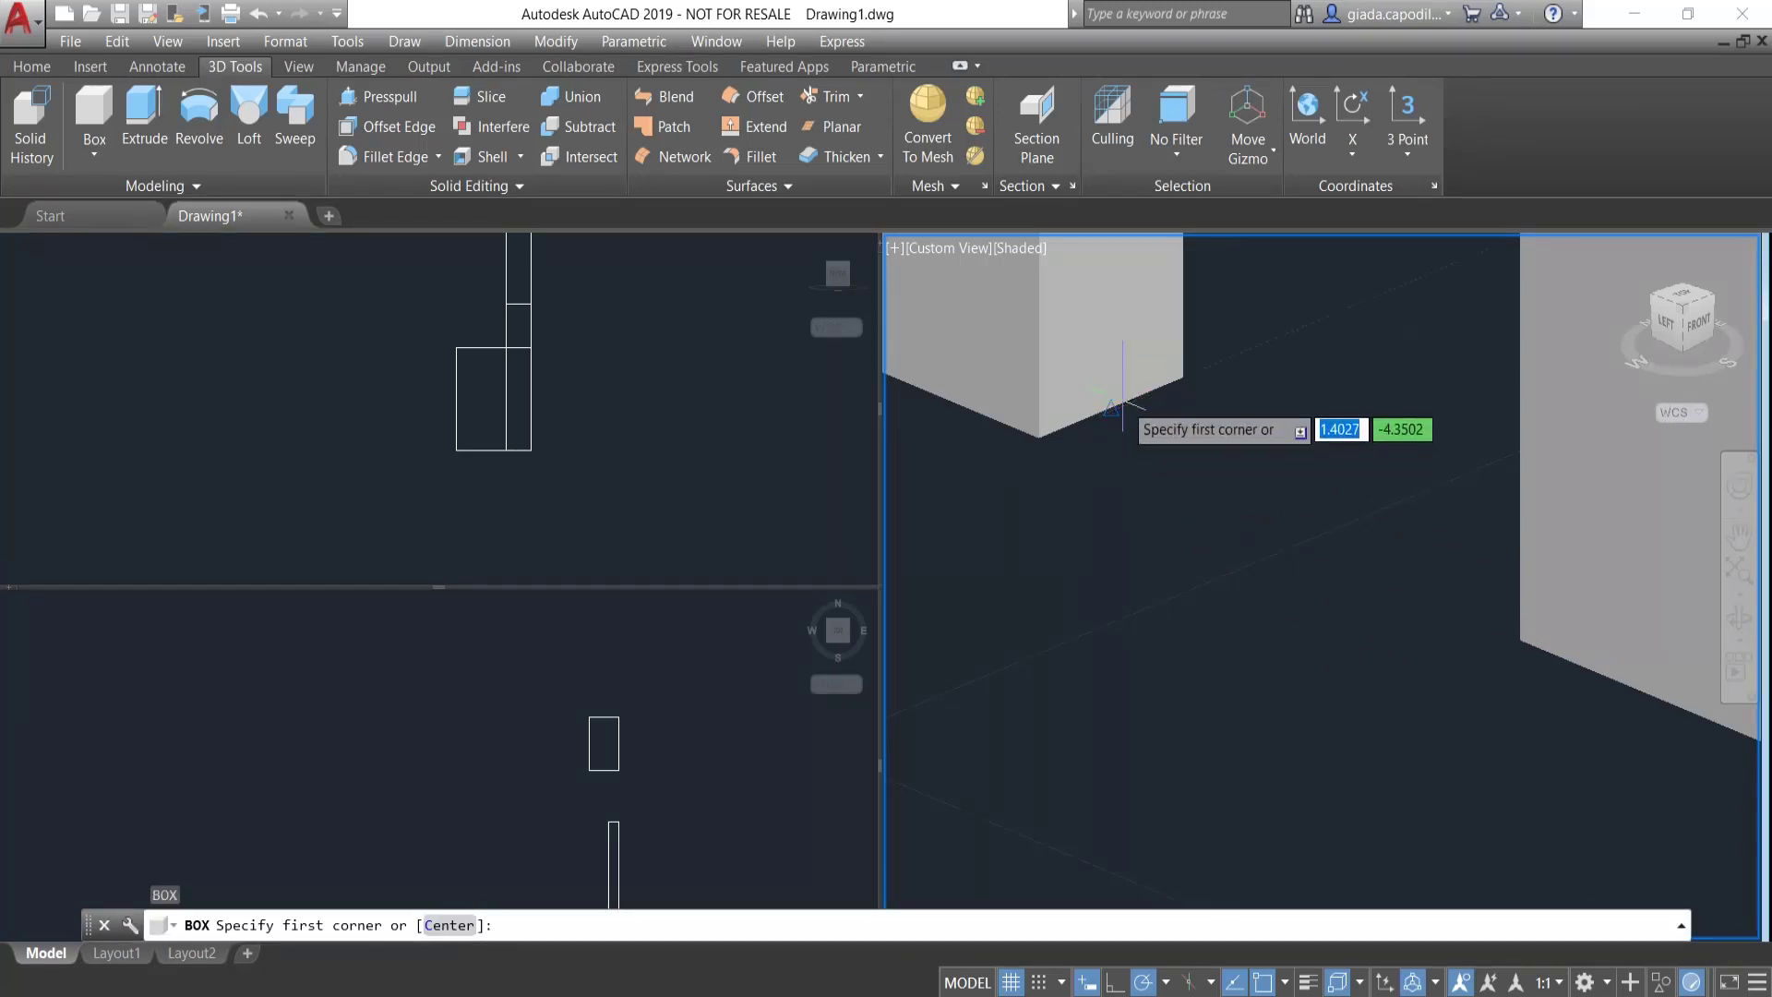
click(1122, 420)
click(1542, 633)
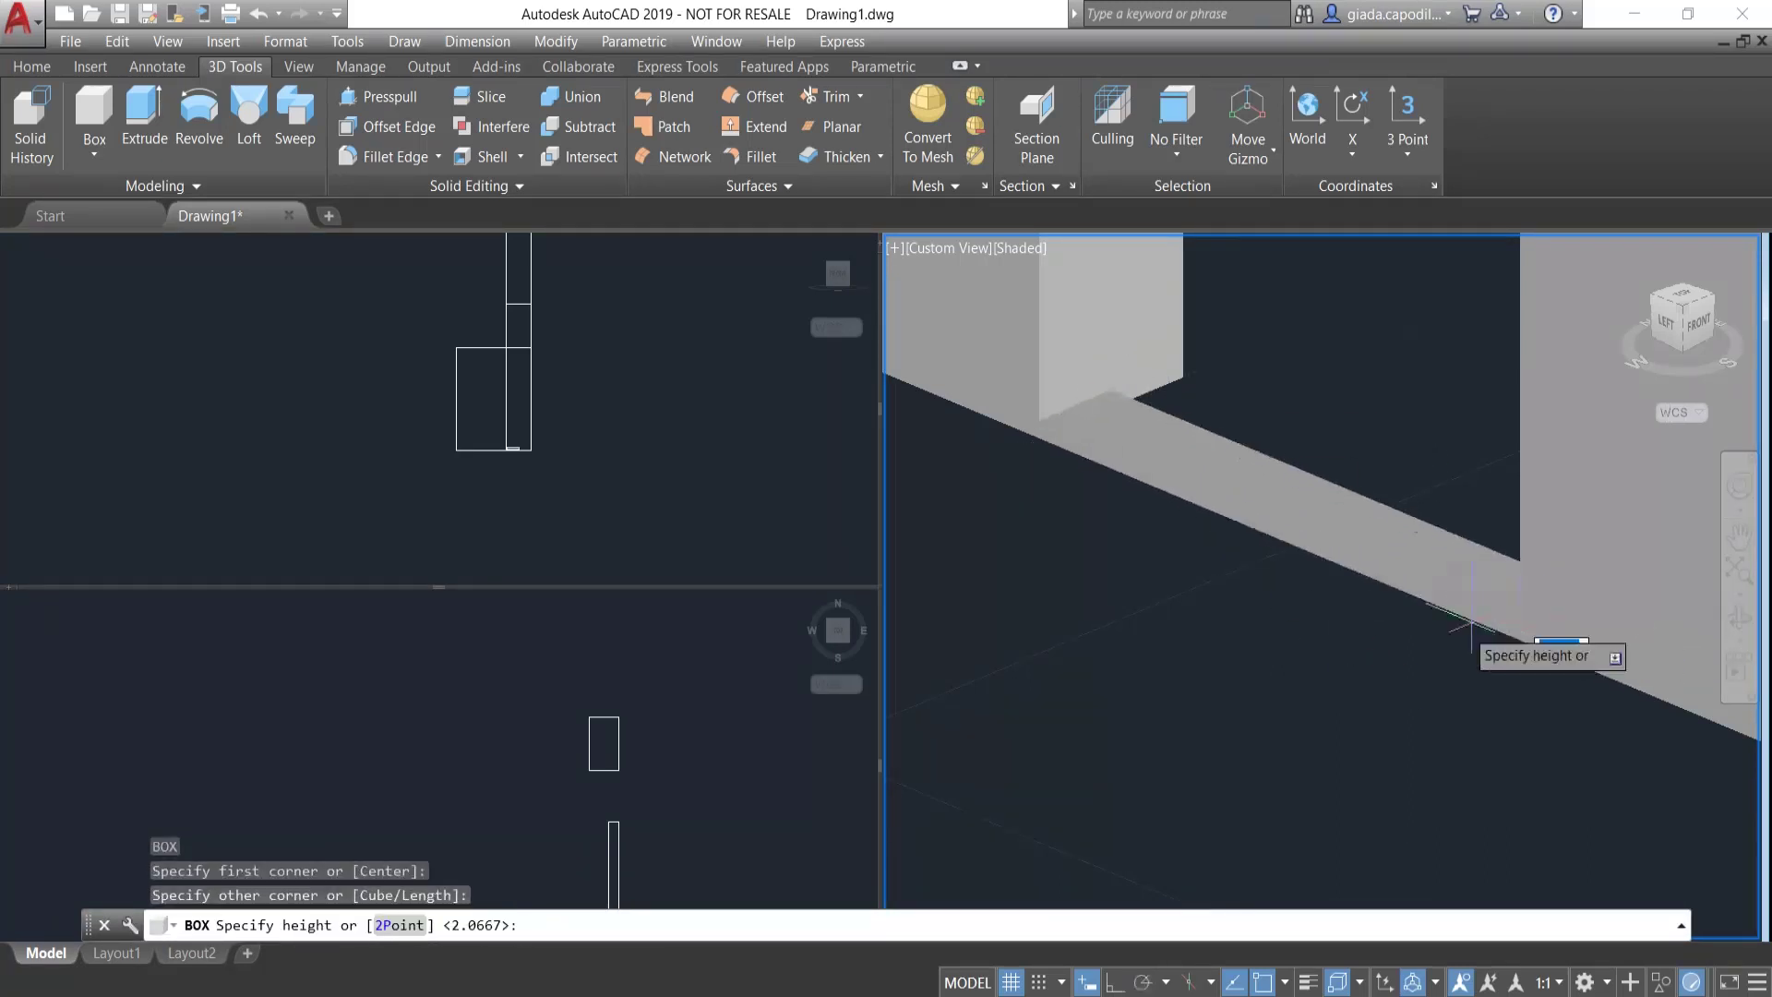
scroll(1447, 503, down, 3)
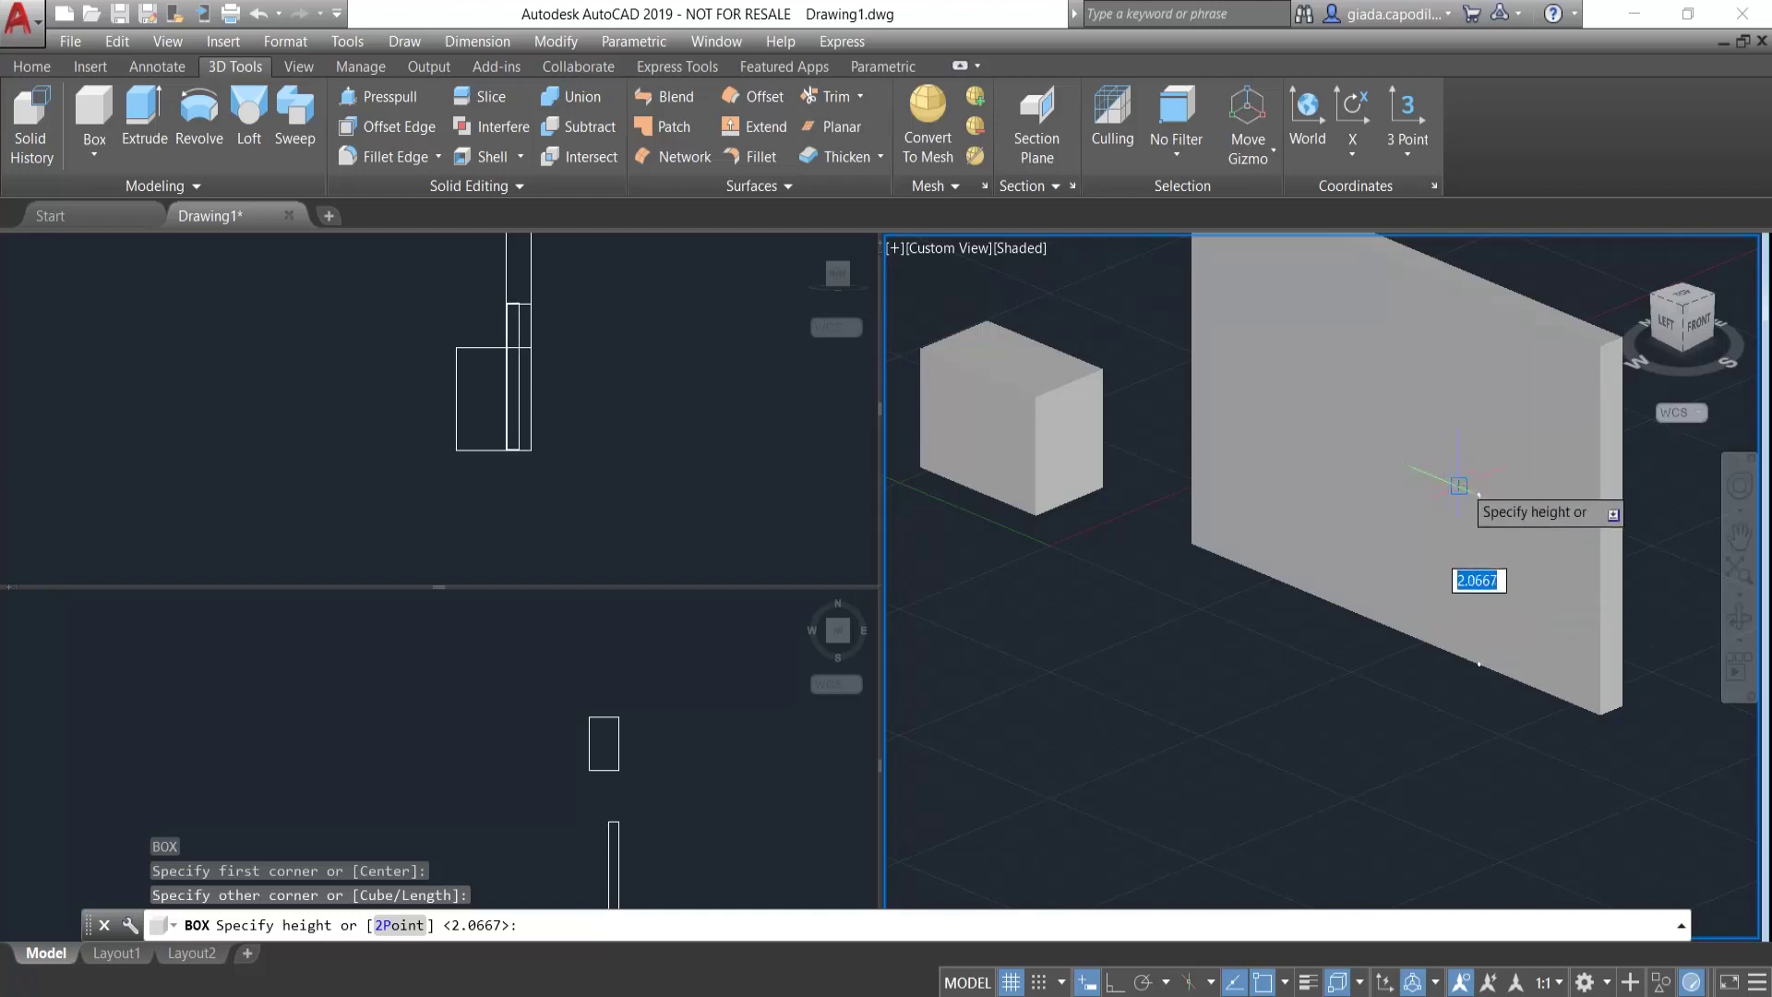
click(1449, 493)
mouse_move(1715, 326)
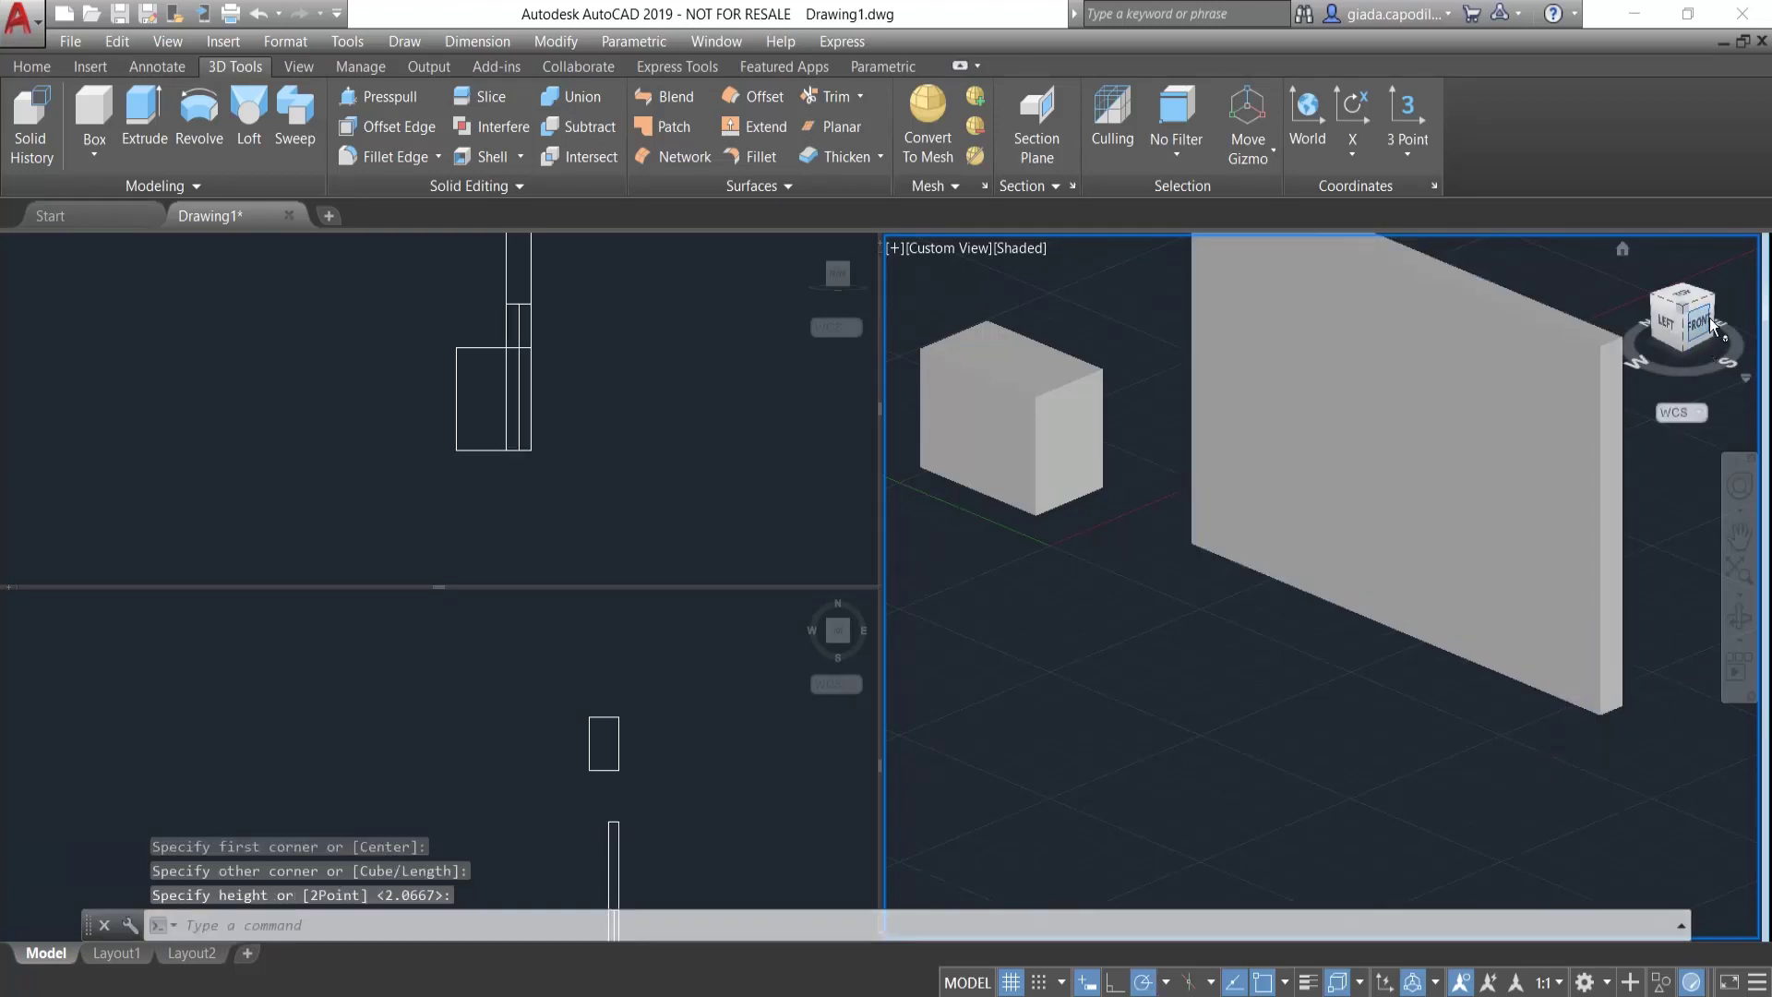
- Orbit and zoom the model to inspect the door leaf from the side
mouse_move(1713, 323)
mouse_down()
mouse_move(1534, 348)
mouse_move(1483, 296)
mouse_up()
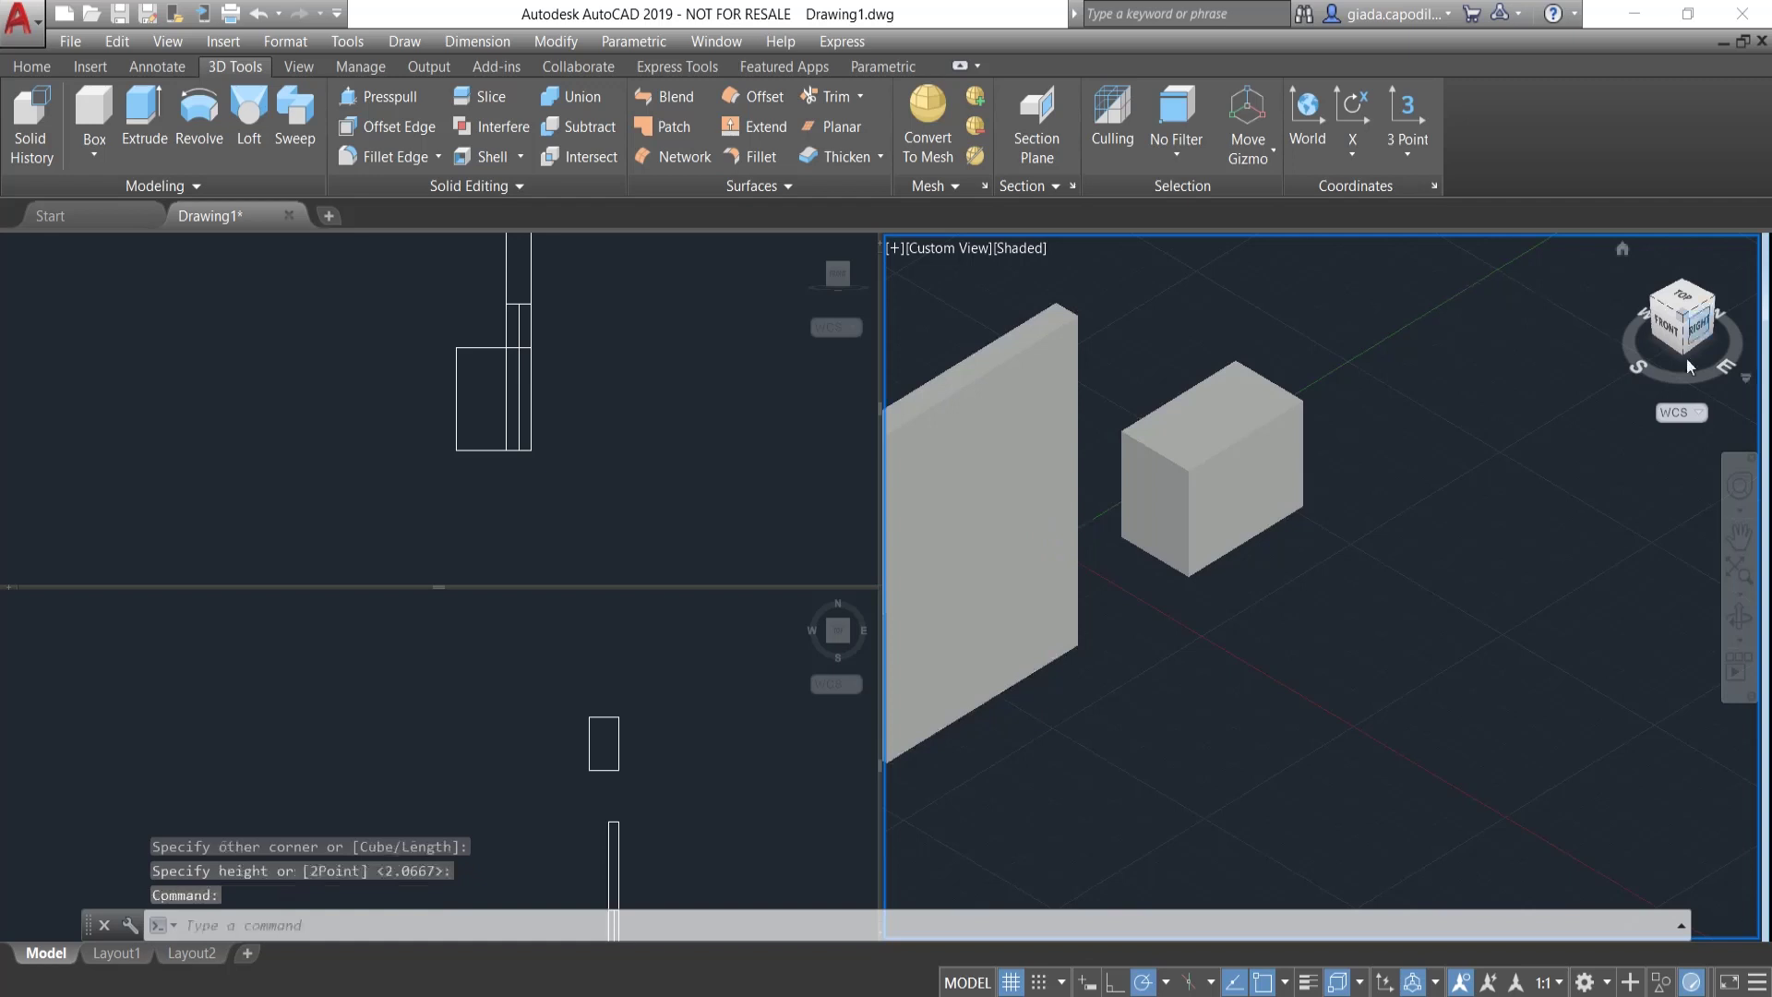
scroll(1650, 476, down, 2)
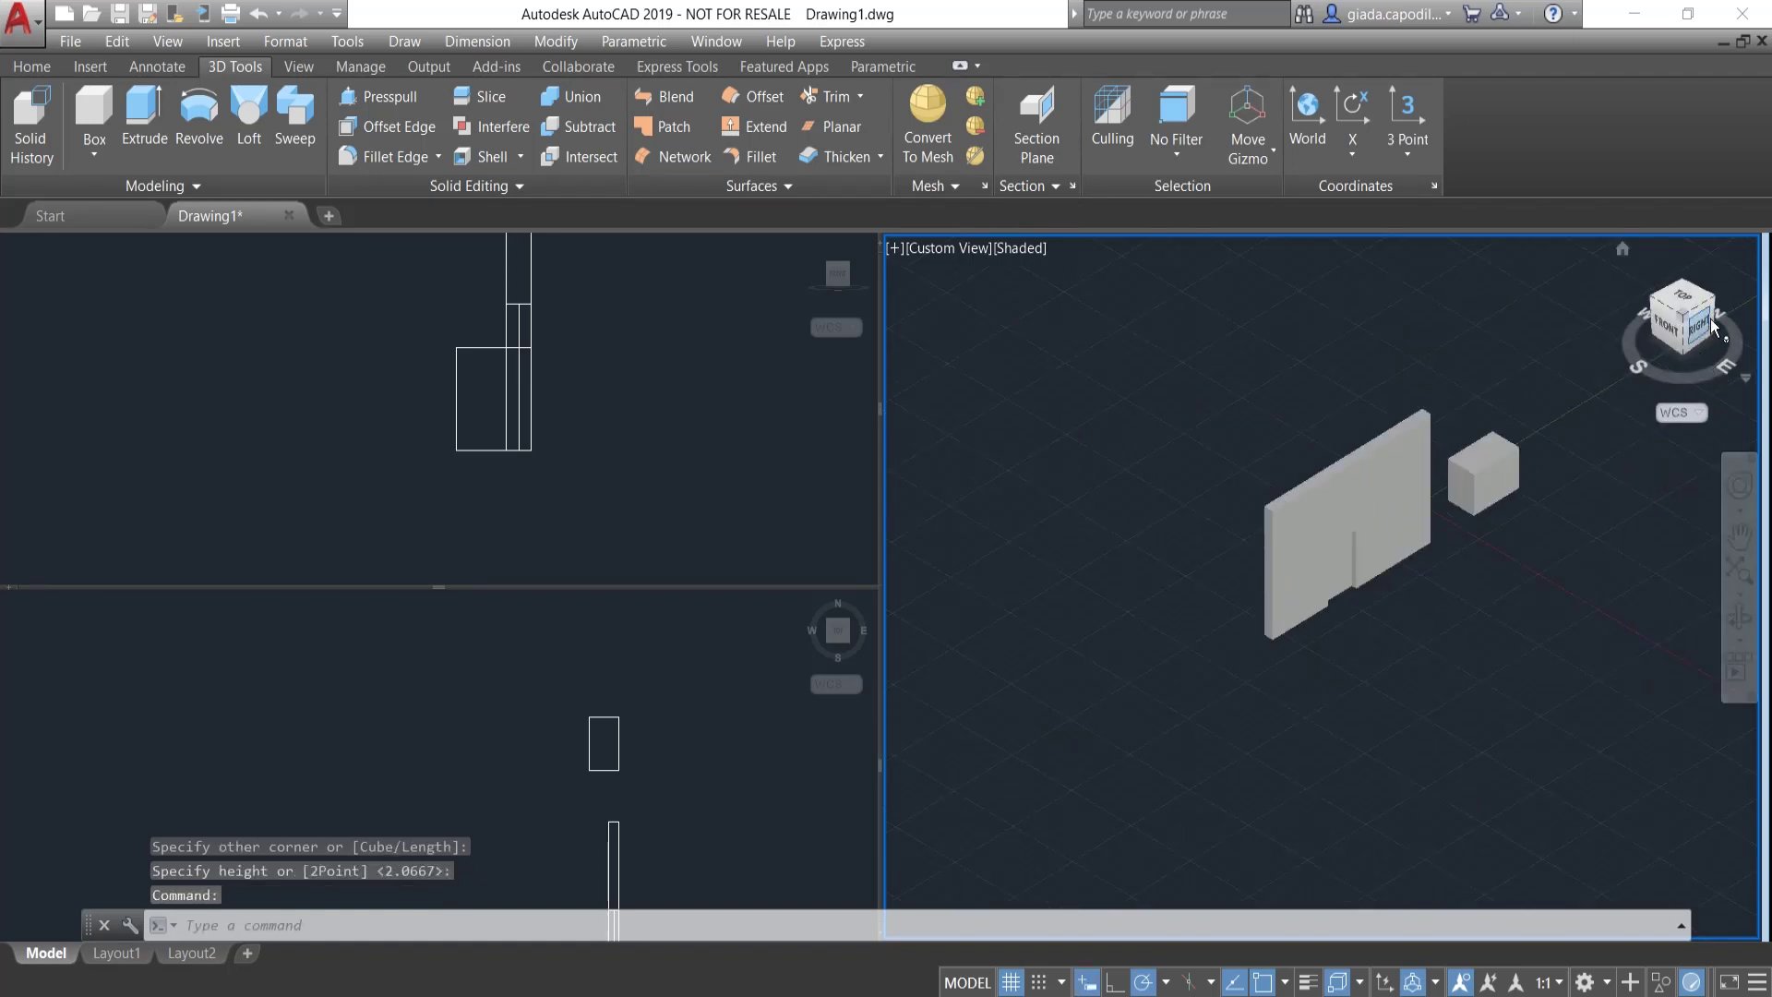
mouse_move(1420, 503)
shift+middle_down()
mouse_move(1433, 242)
mouse_move(1381, 332)
shift+middle_up()
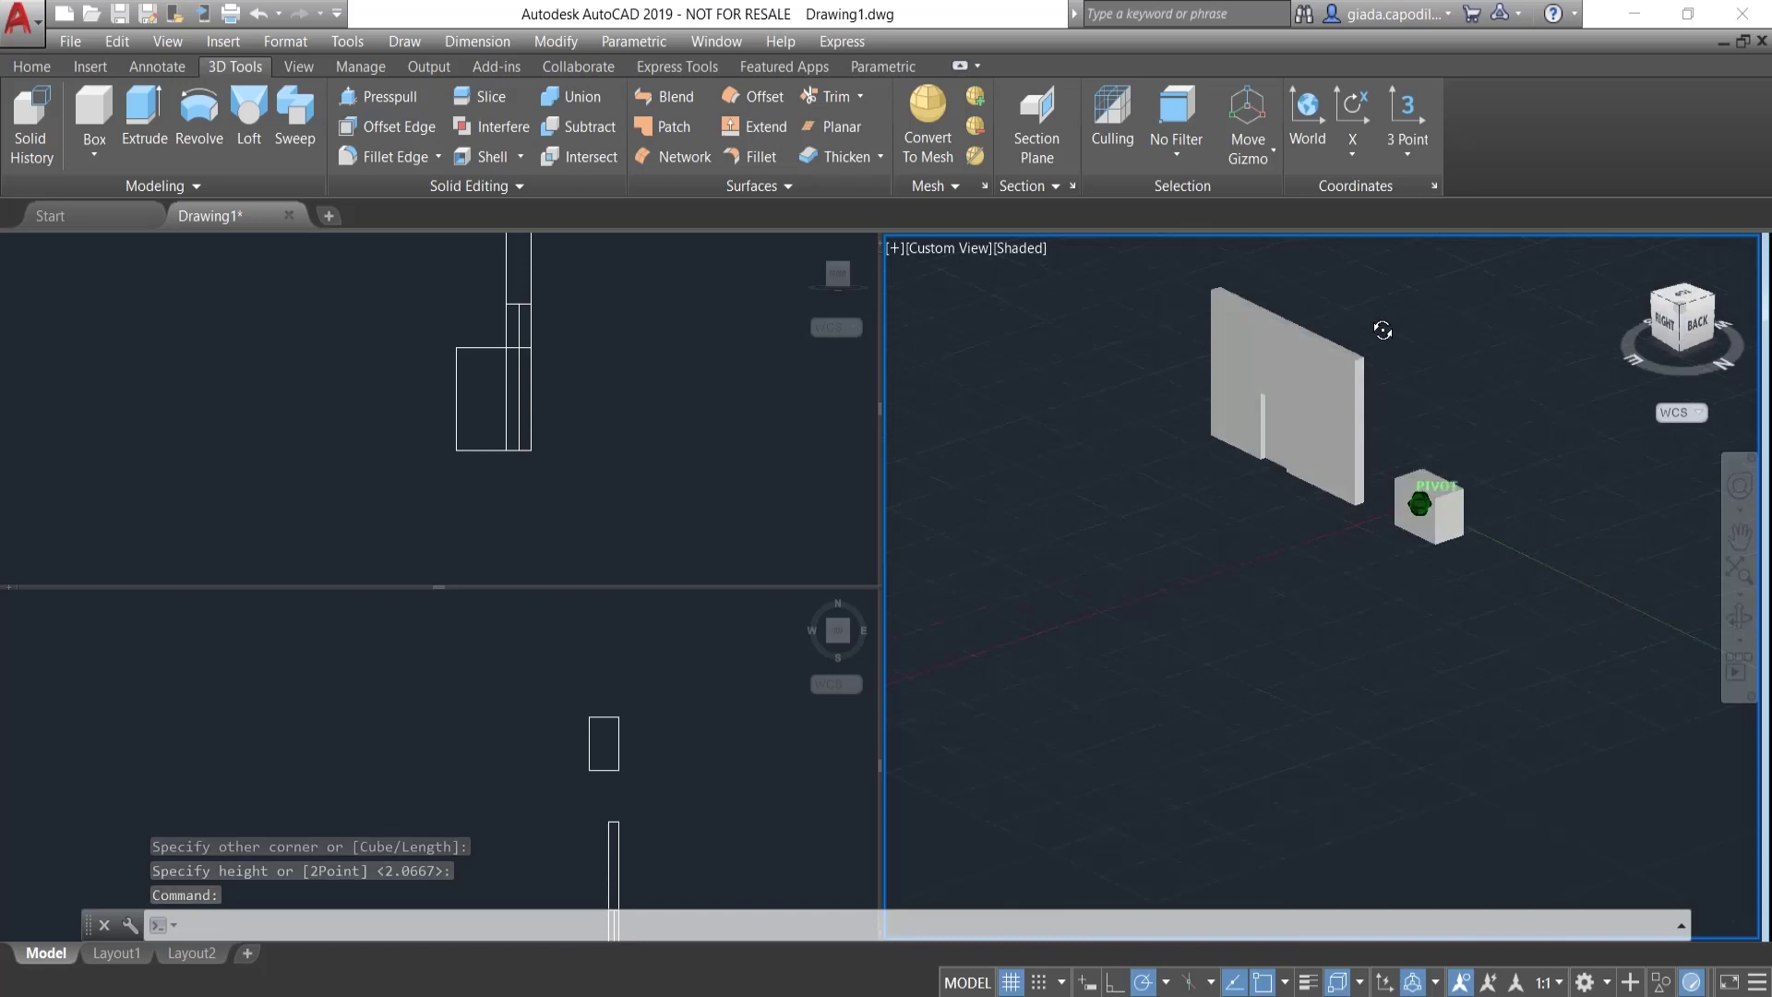
scroll(1265, 435, up, 3)
scroll(1486, 455, up, 2)
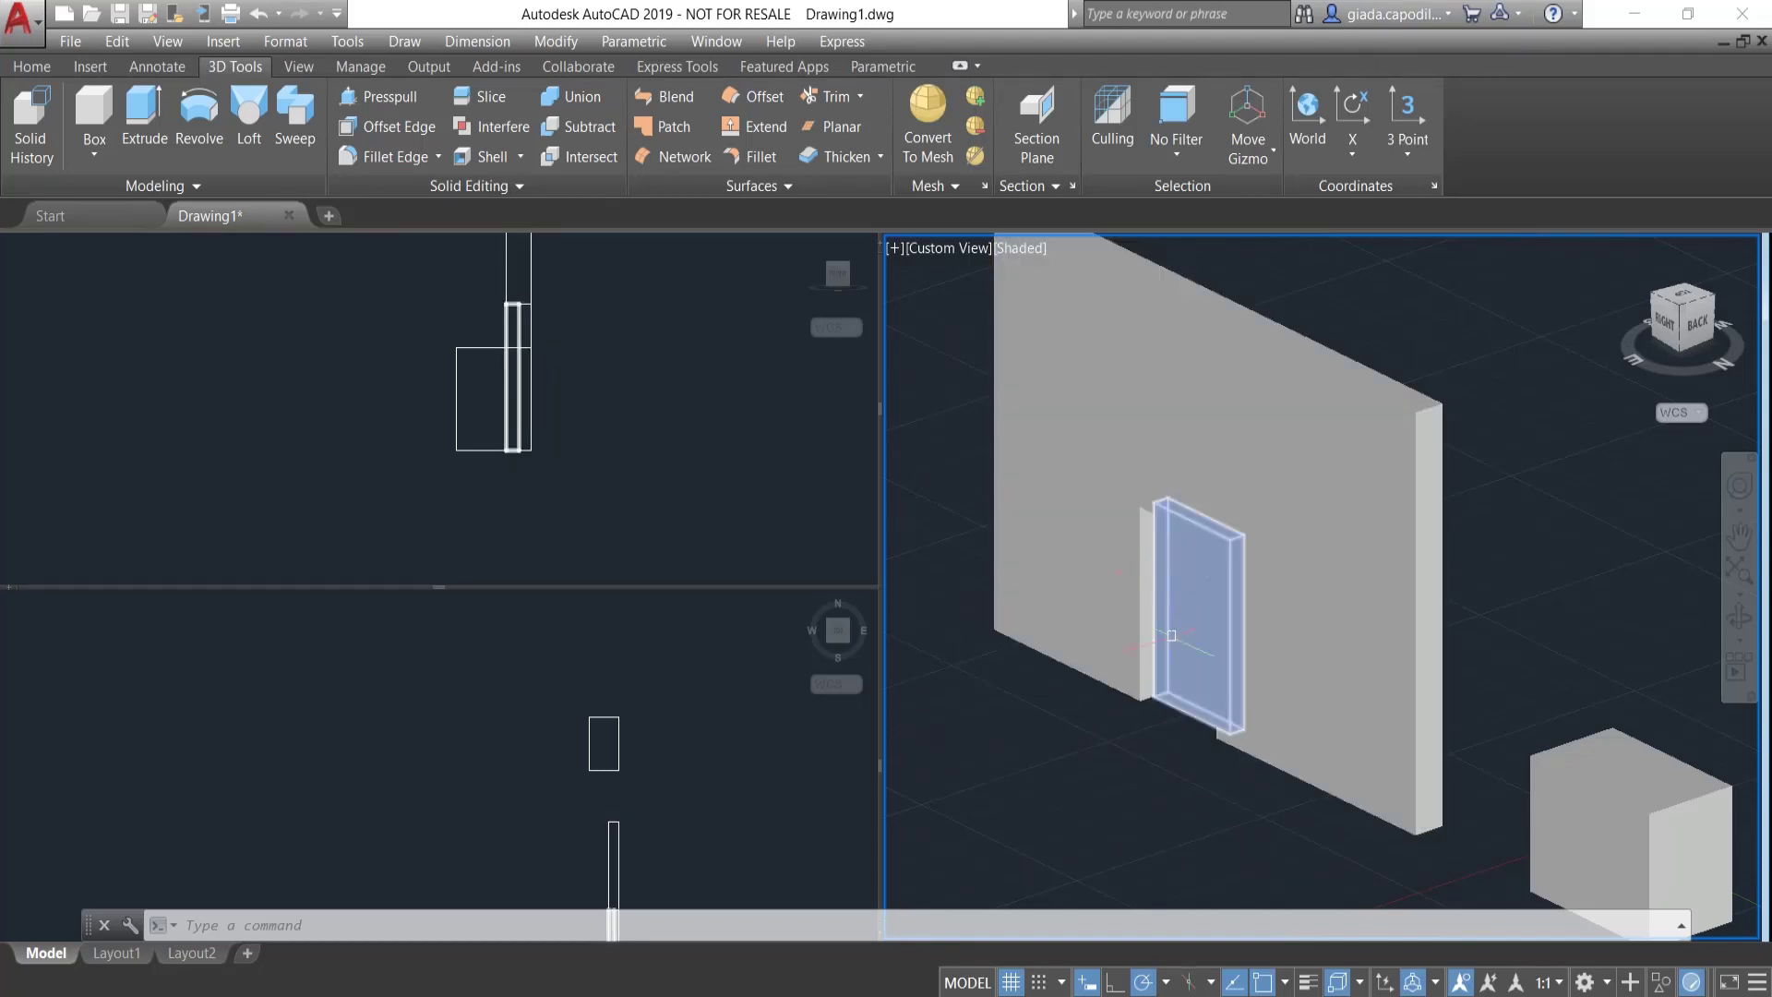
- Delete the door-leaf box, undo once, then delete it again to leave an empty doorway
click(1199, 621)
key(Return)
scroll(1184, 550, up, 5)
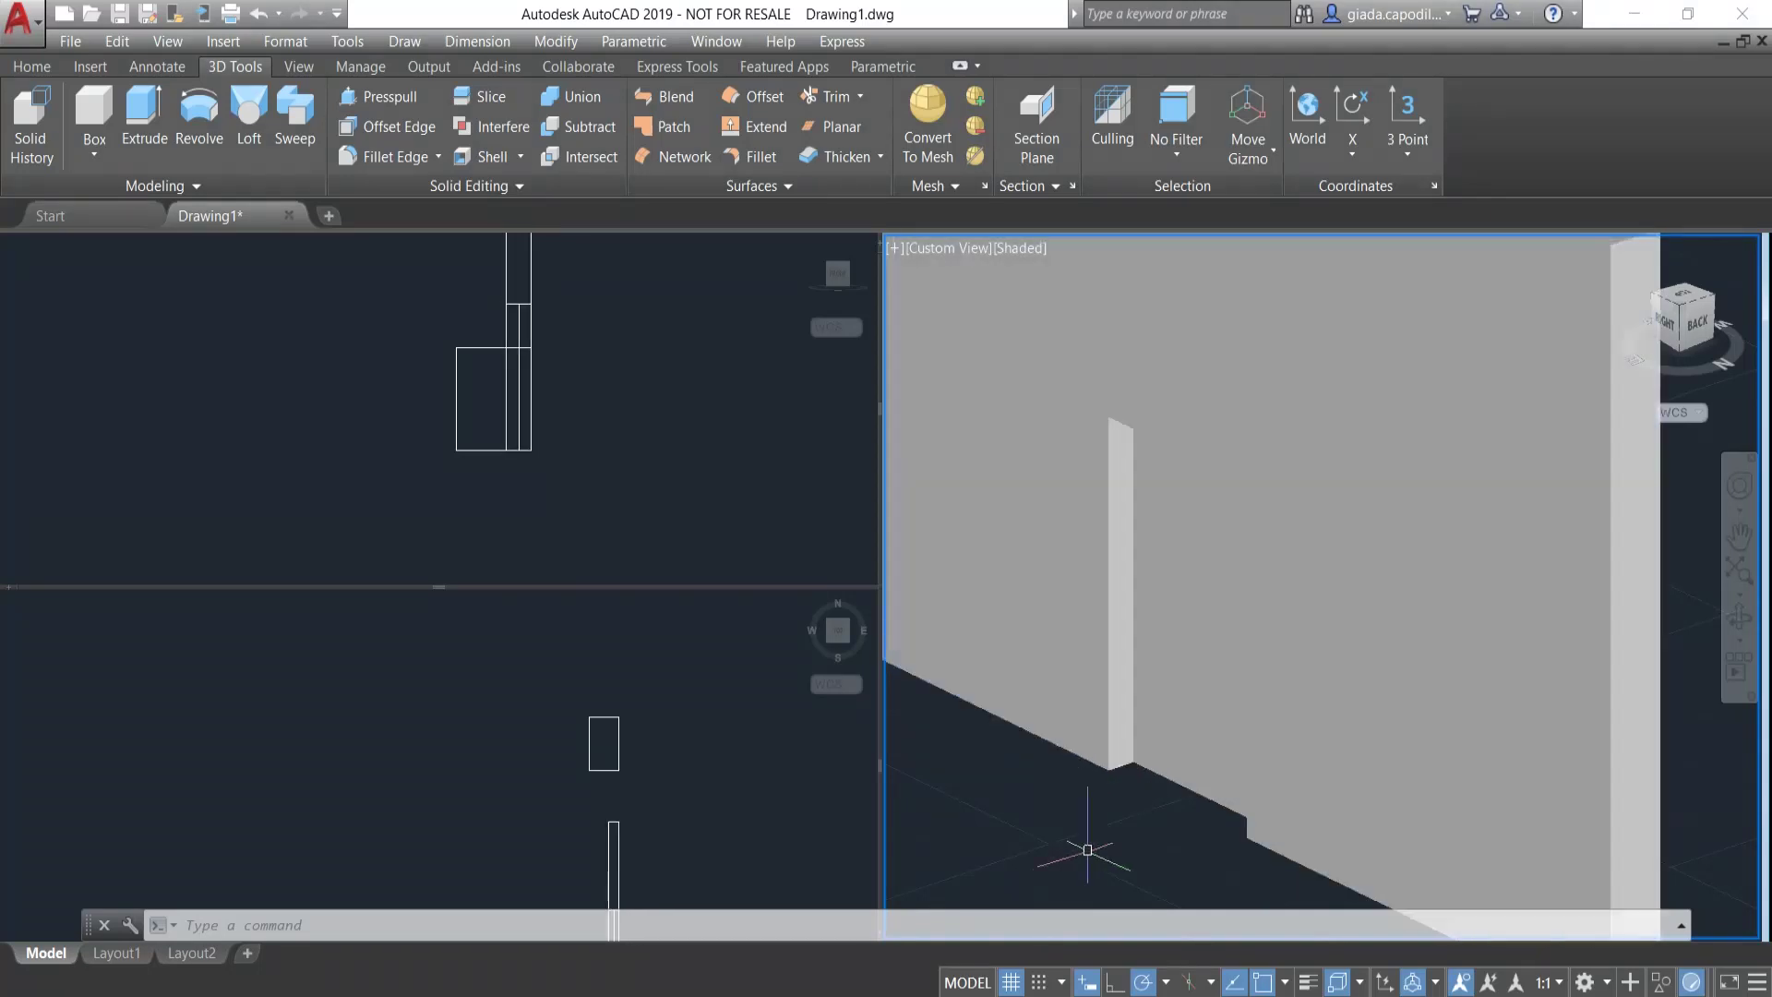
key(ctrl+z)
key(Delete)
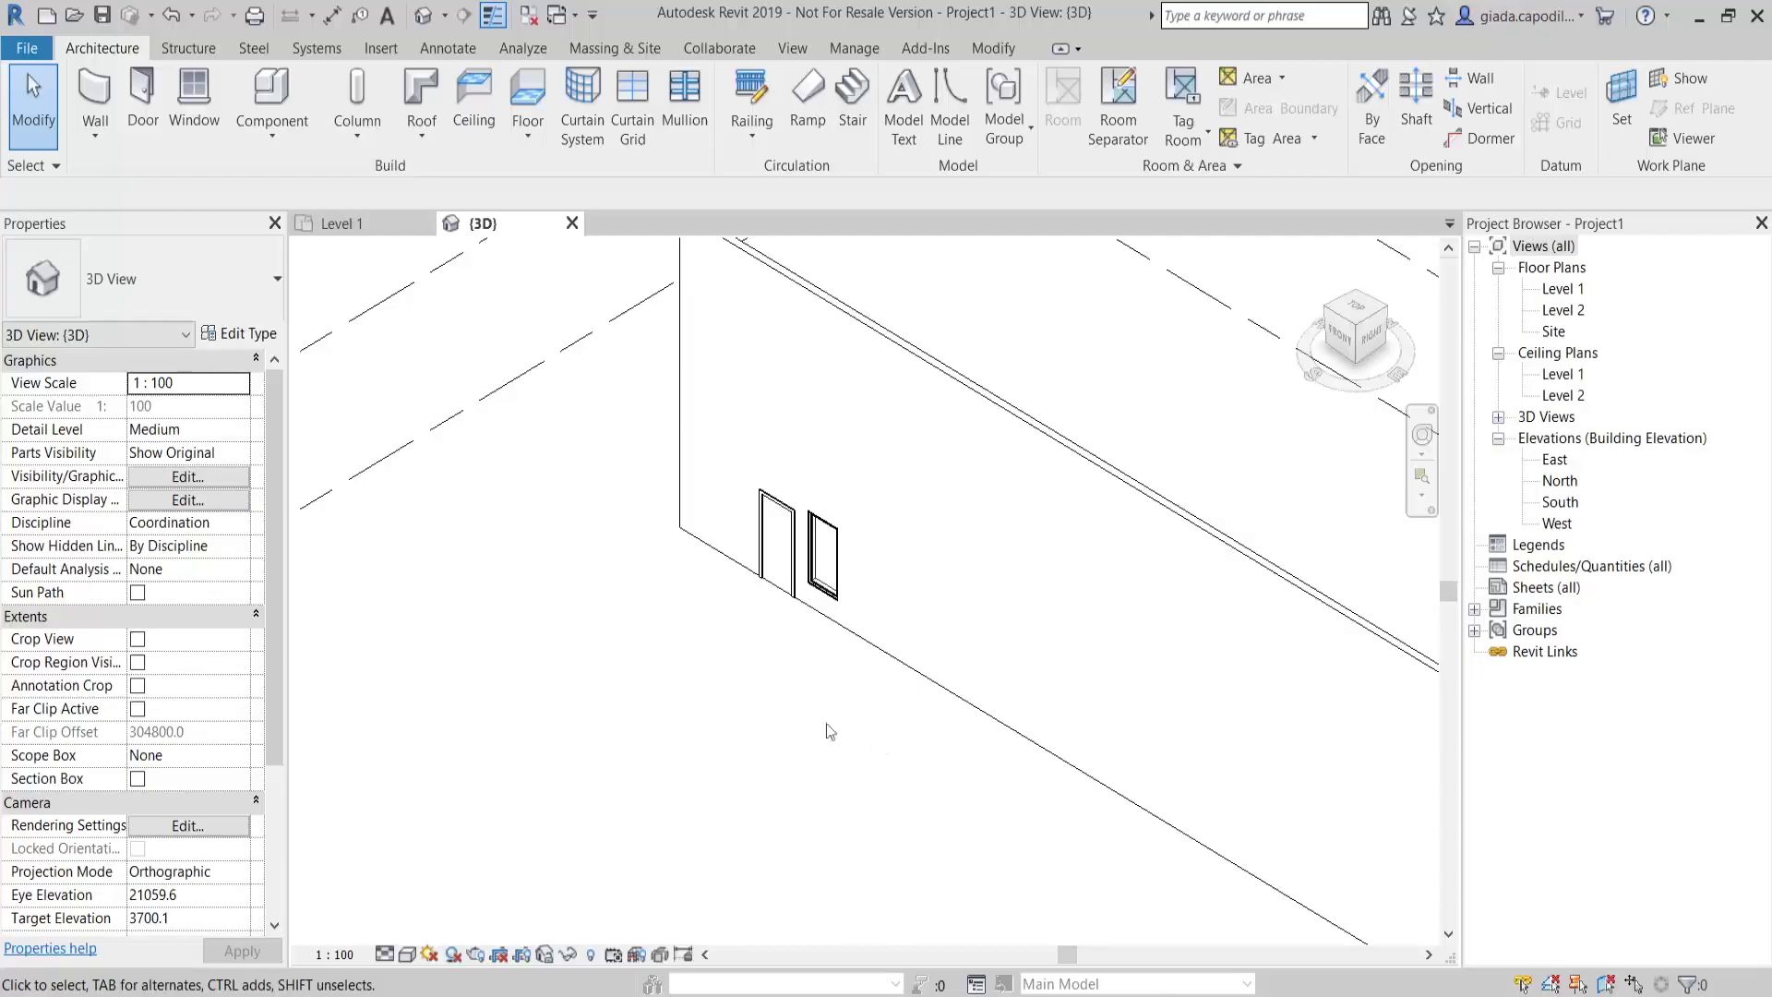
scroll(860, 743, up, 1)
scroll(863, 729, up, 3)
scroll(868, 710, up, 3)
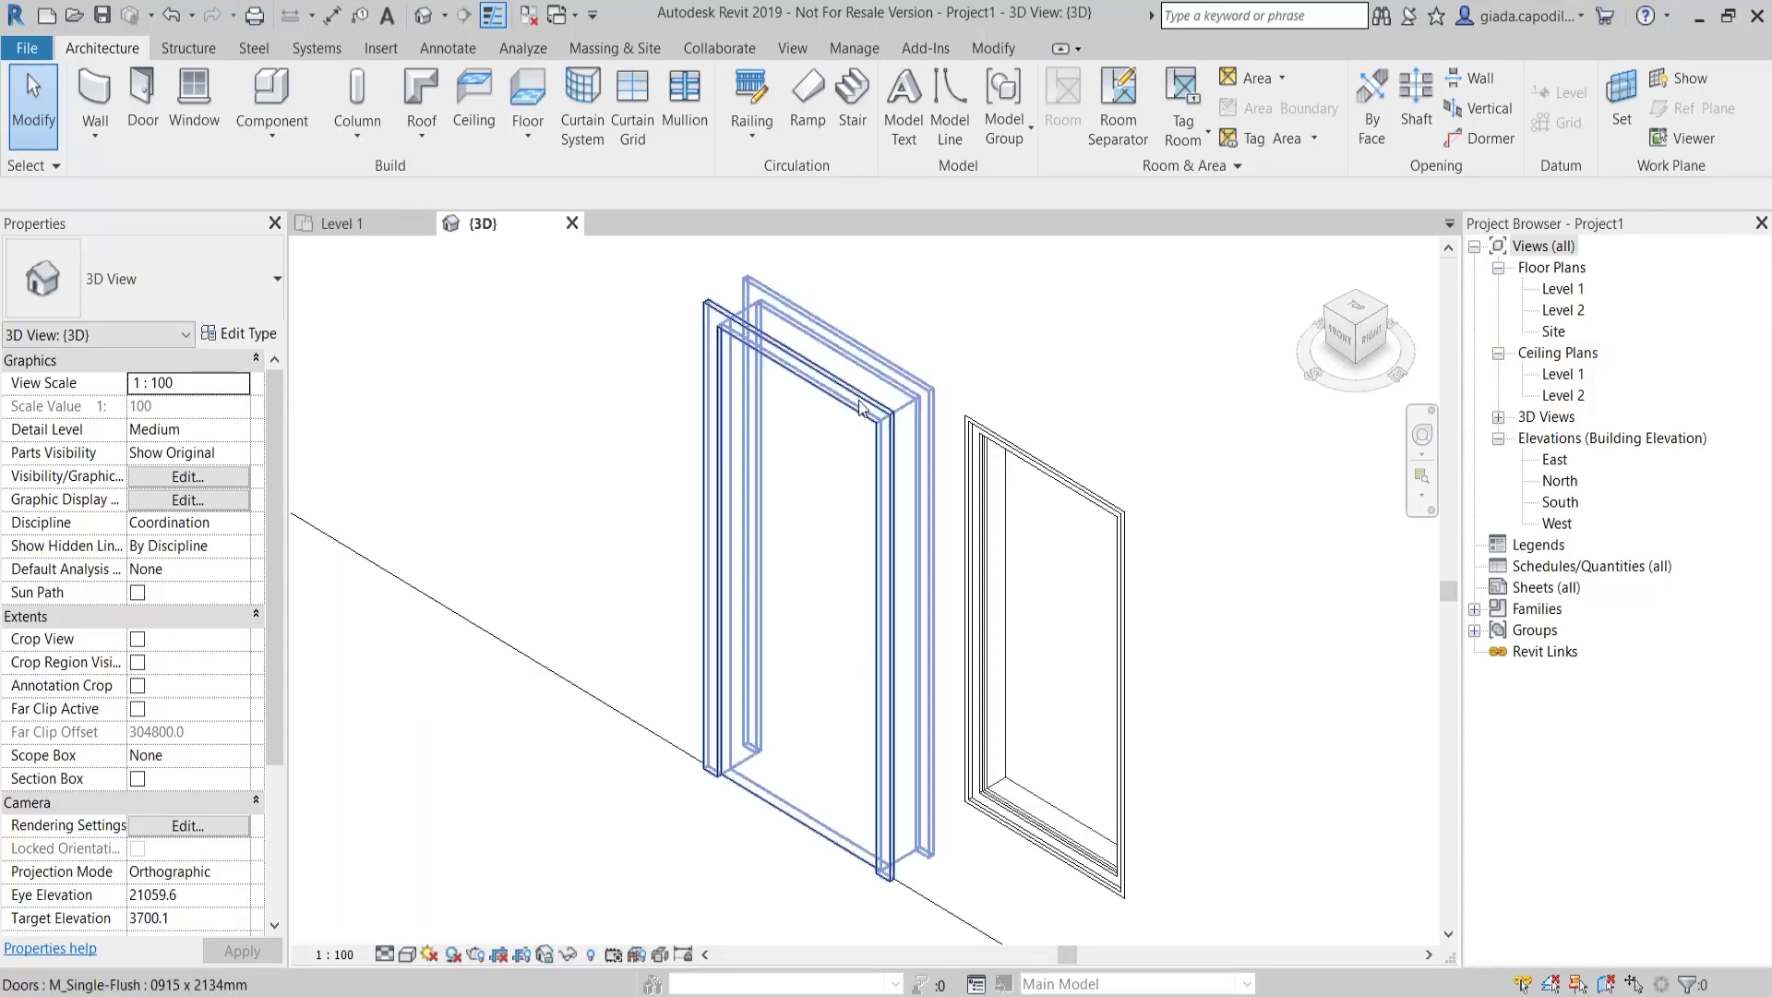
shift+middle_drag(778, 896, 695, 819)
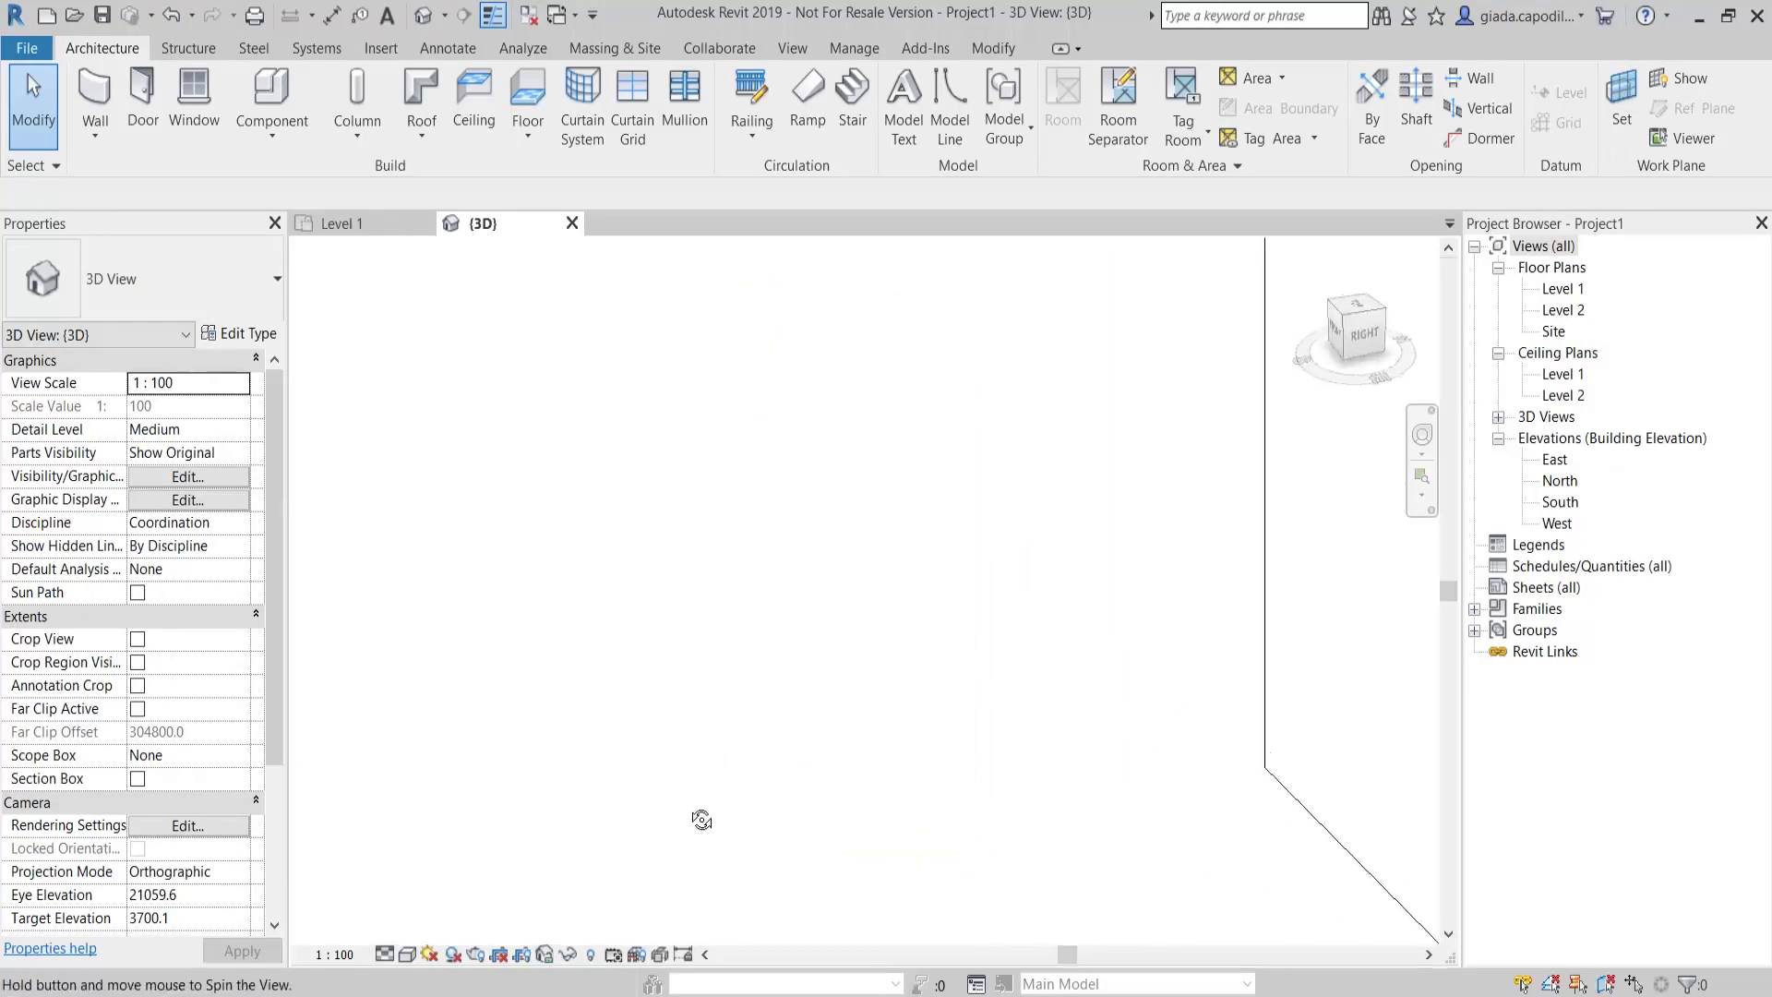
click(1142, 683)
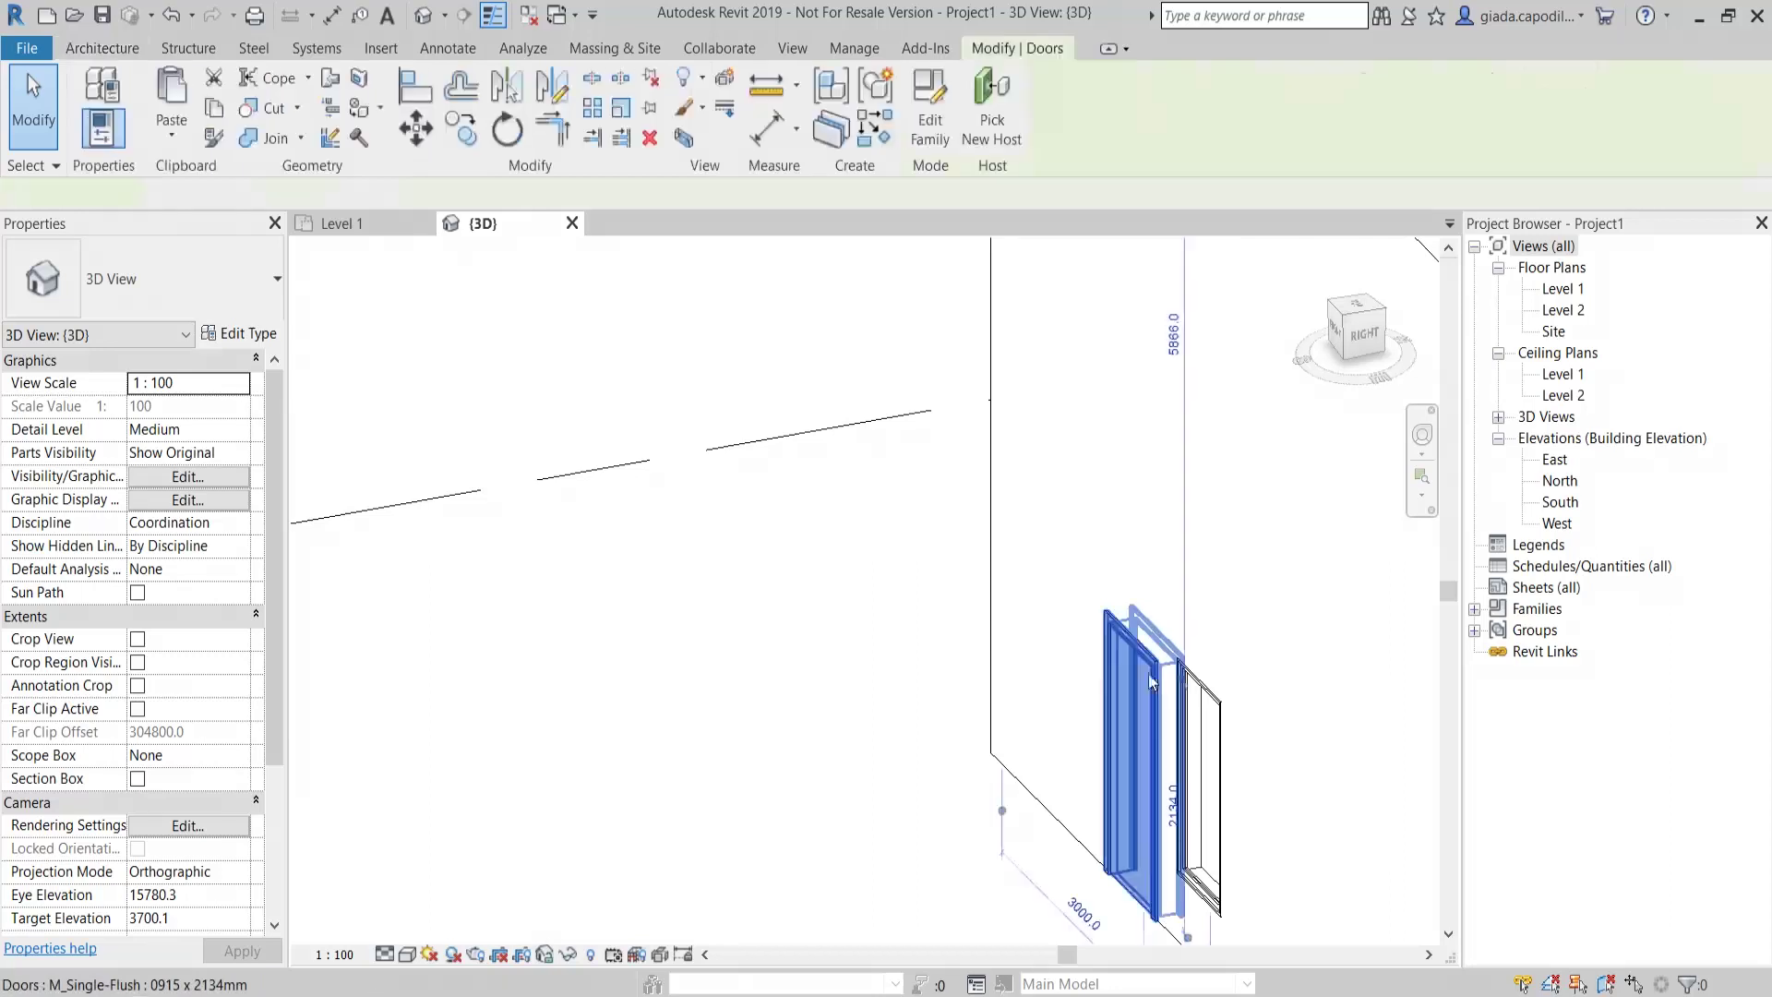
mouse_move(1142, 683)
shift+middle_down()
mouse_move(863, 527)
mouse_move(806, 652)
shift+middle_up()
click(811, 921)
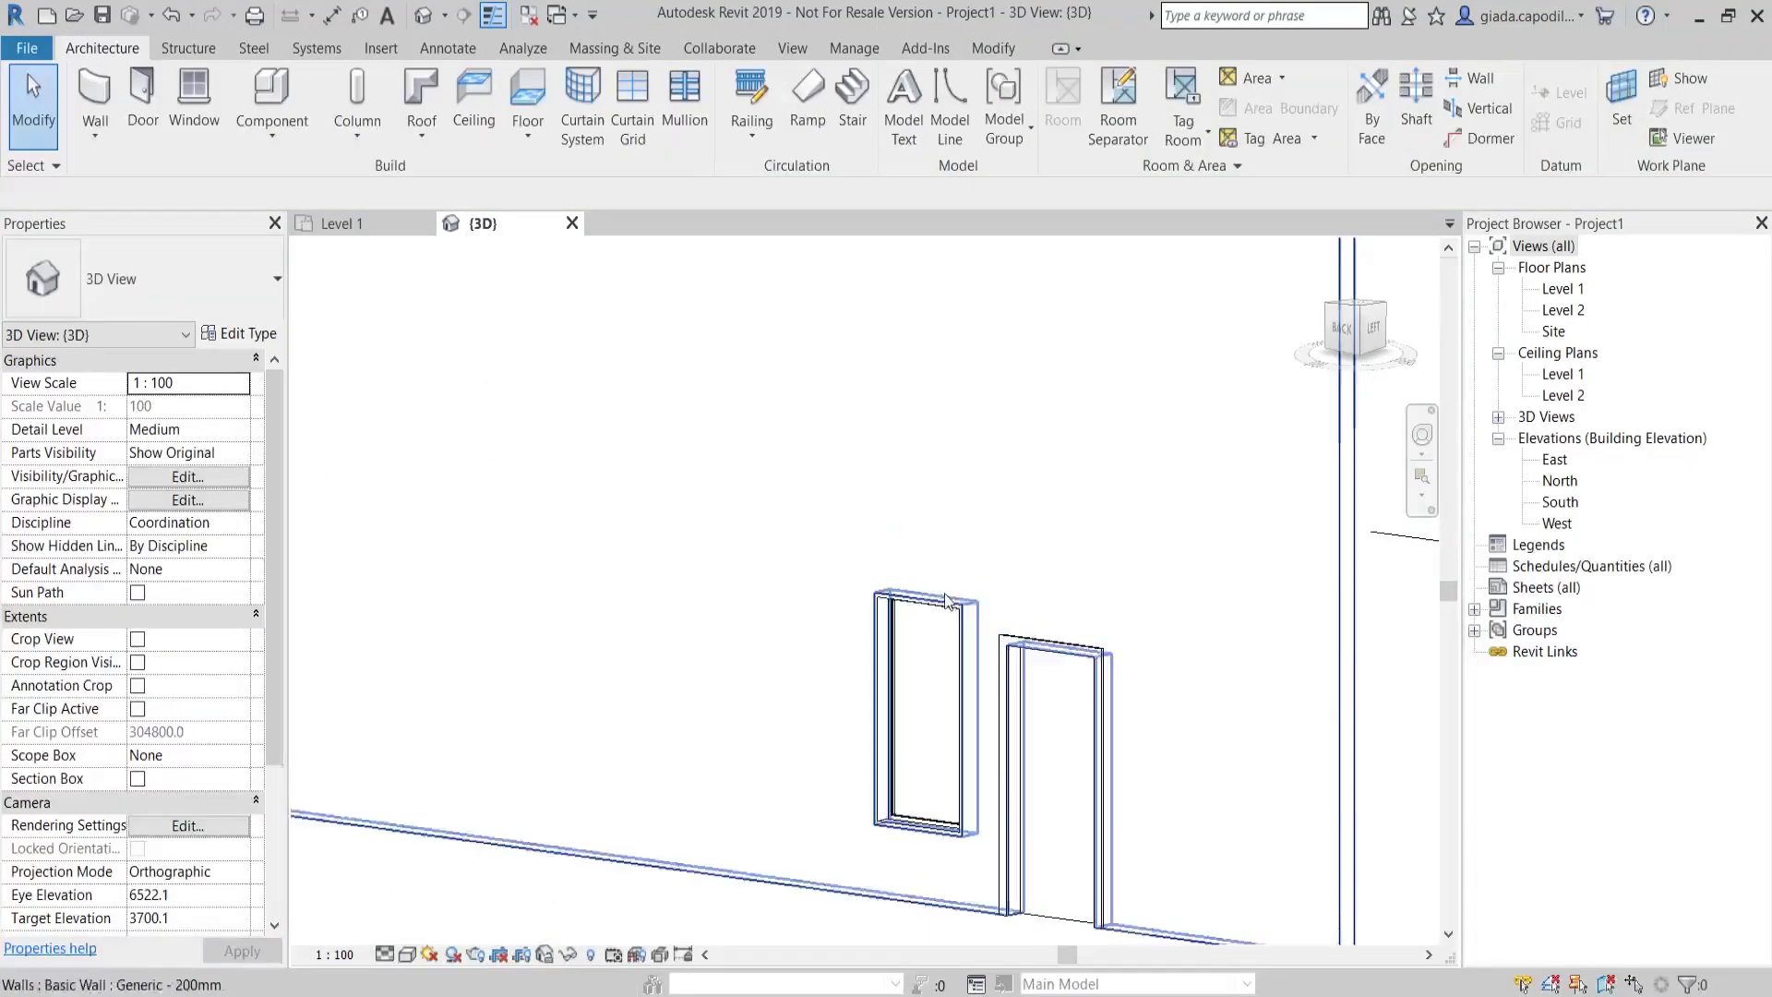